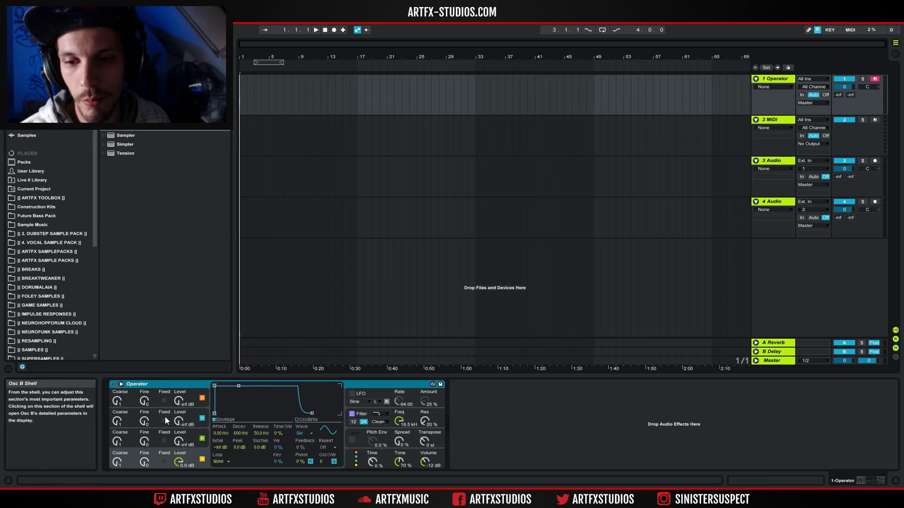
Step: Create a four-bar MIDI clip at bar 1 of the Operator track and fill it with one sustained F0 note
drag(242, 94, 264, 92)
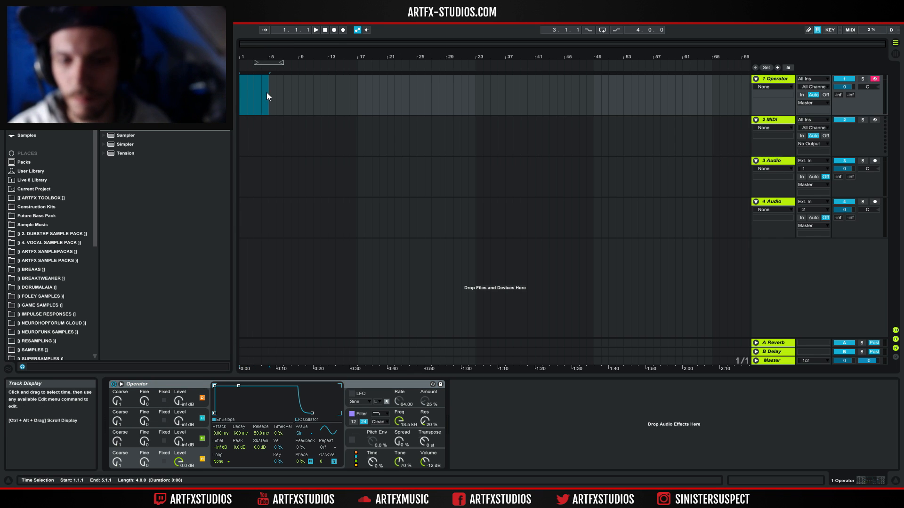
key(ctrl+shift+m)
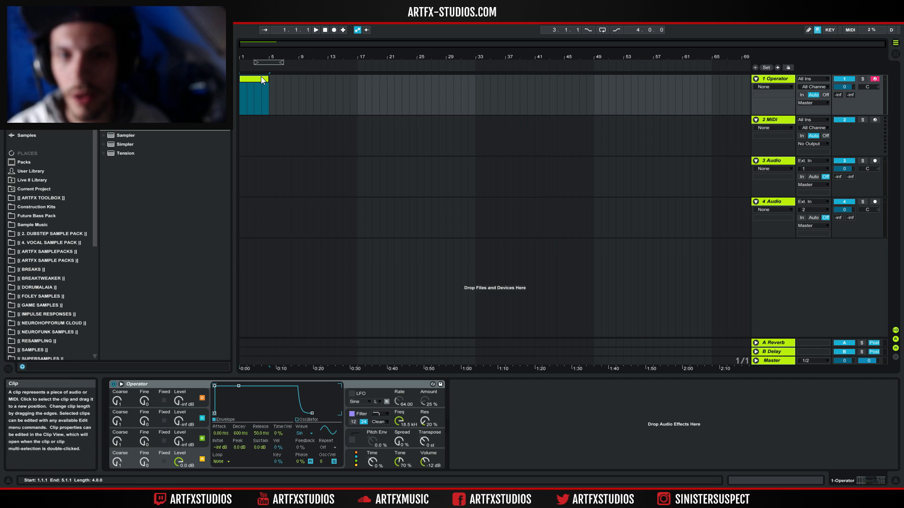
double_click(262, 79)
click(257, 378)
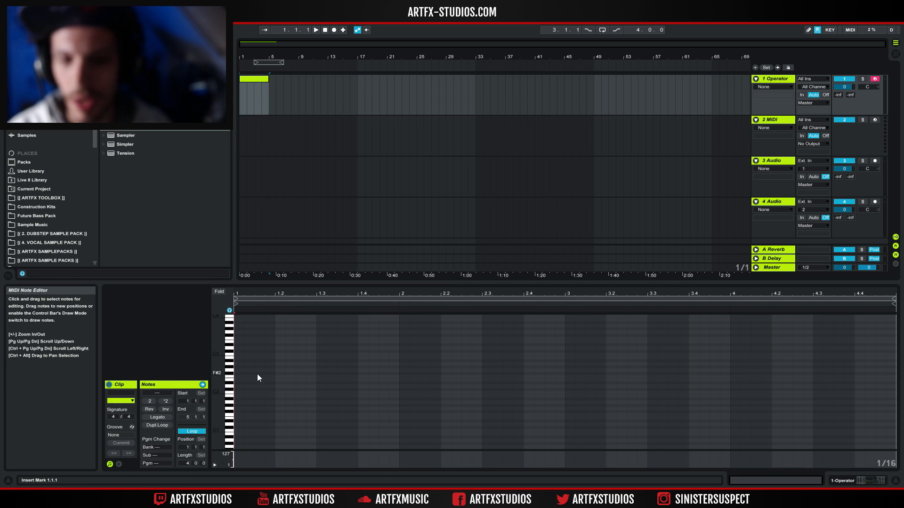
double_click(238, 415)
drag(239, 415, 895, 392)
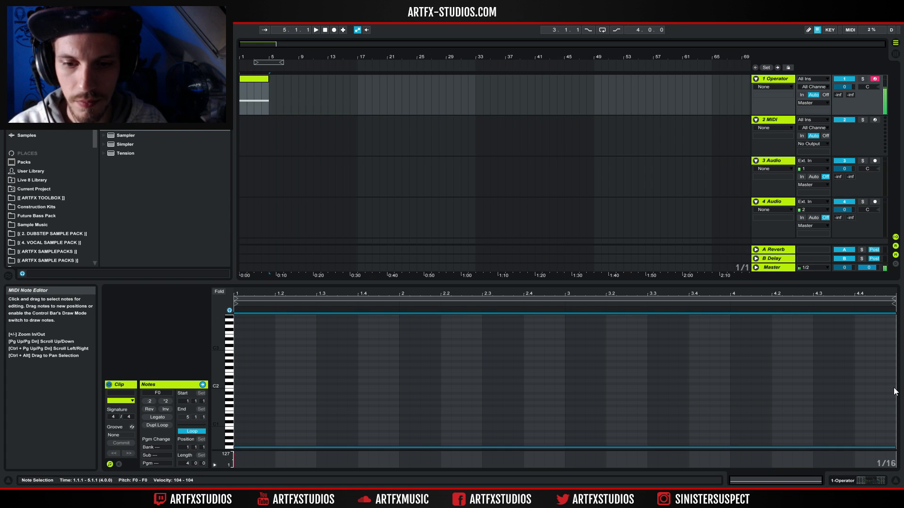
Step: Bring the Operator device back into view and audition the sustained note from the start of the clip
click(842, 481)
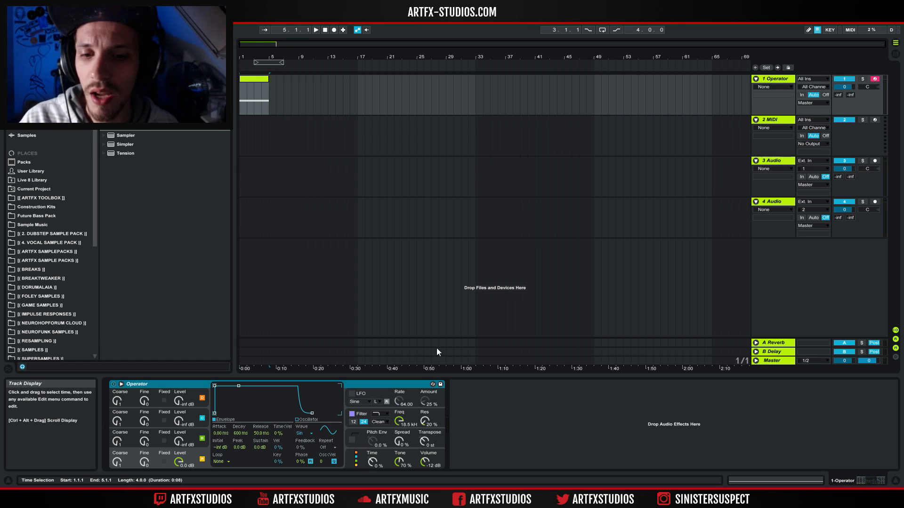
key(space)
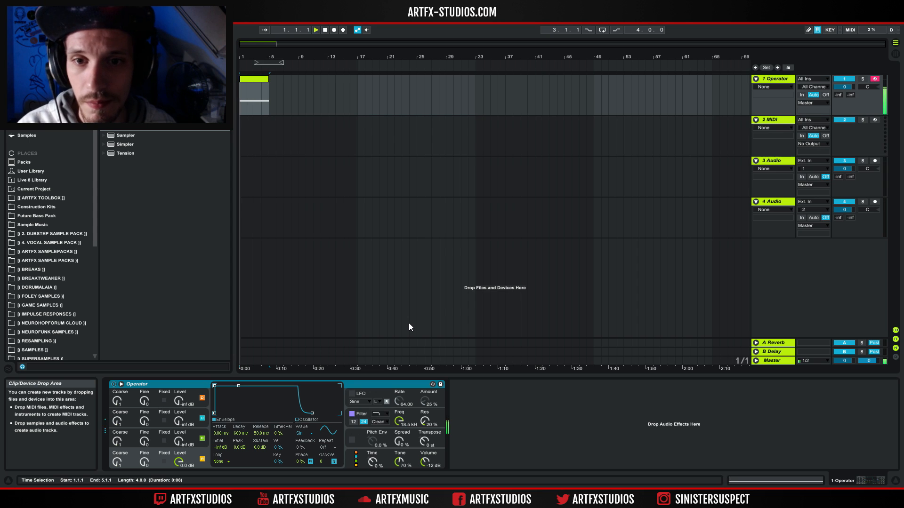
key(space)
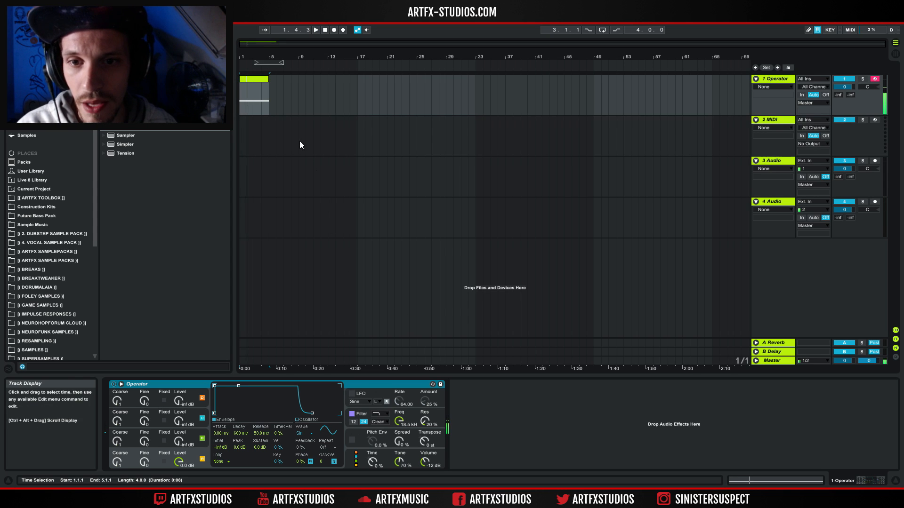
Step: Shorten the Operator clip to one bar, check its F0 note in the note editor and play it back
drag(246, 54, 247, 320)
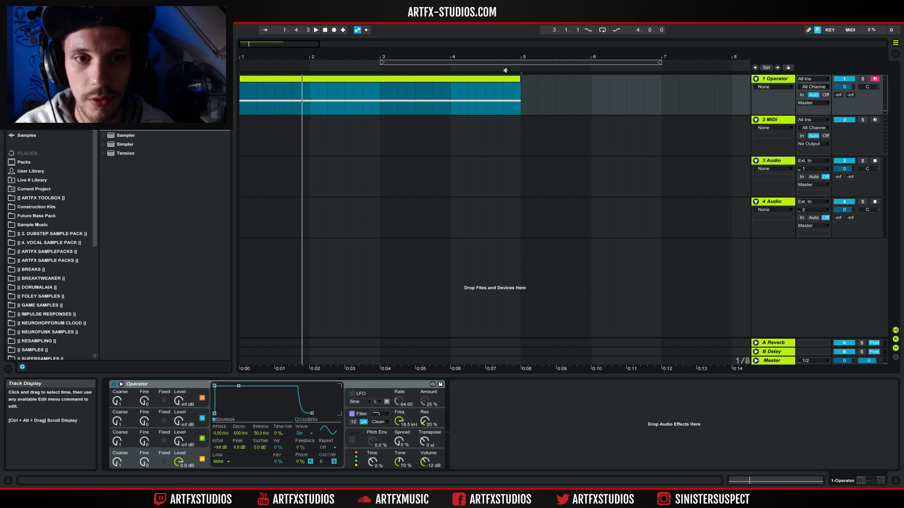
drag(520, 80, 310, 84)
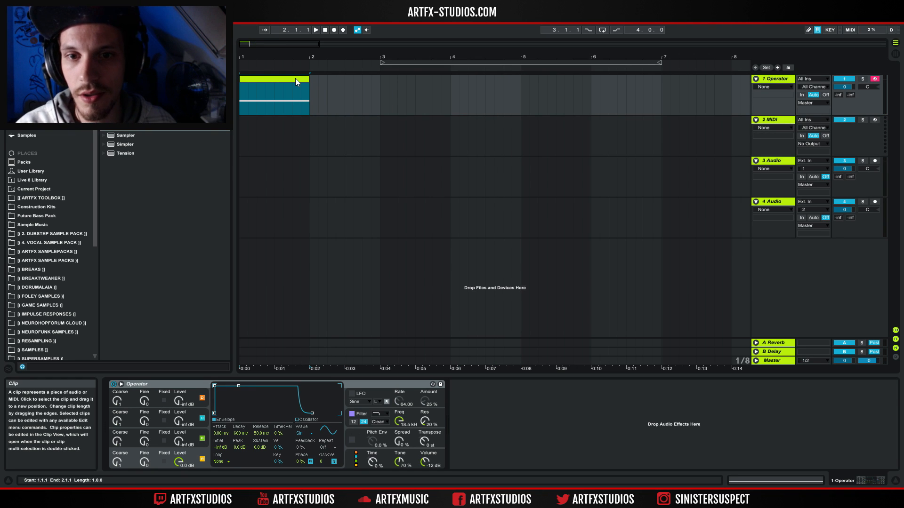
double_click(295, 78)
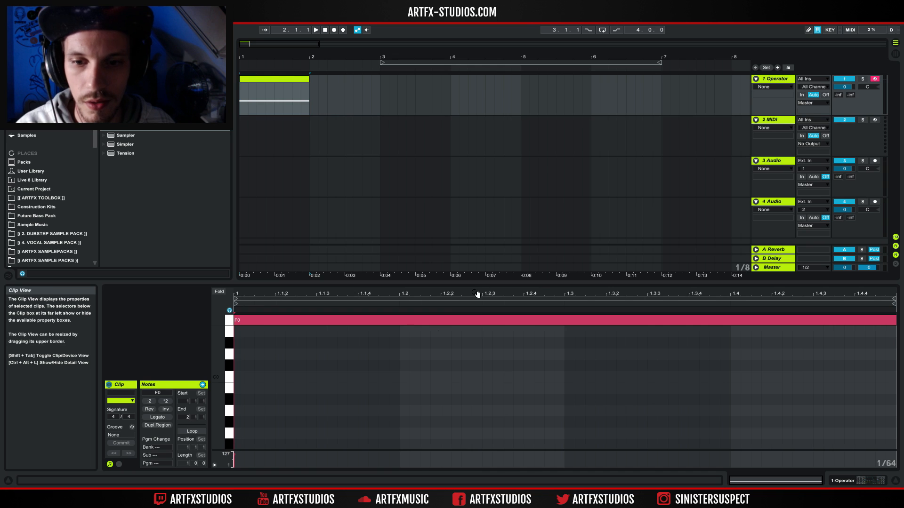
scroll(426, 349, up, 4)
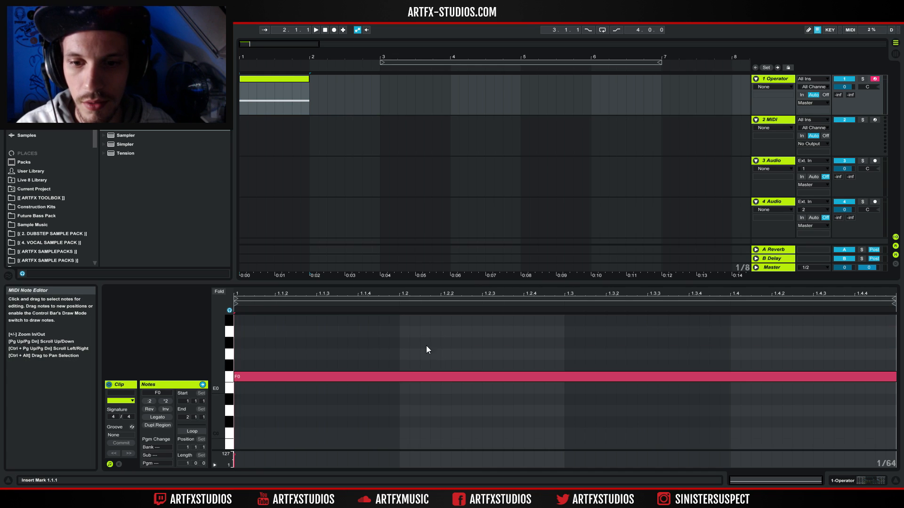
click(306, 109)
key(space)
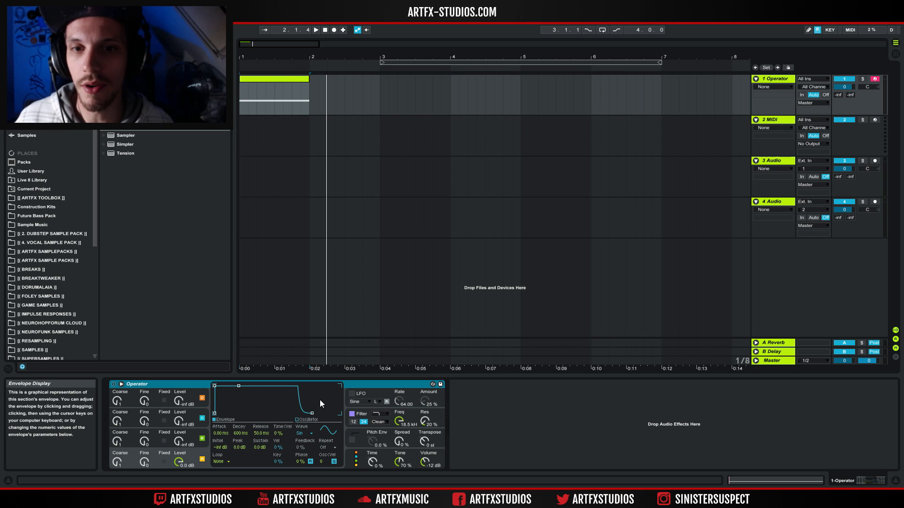
key(space)
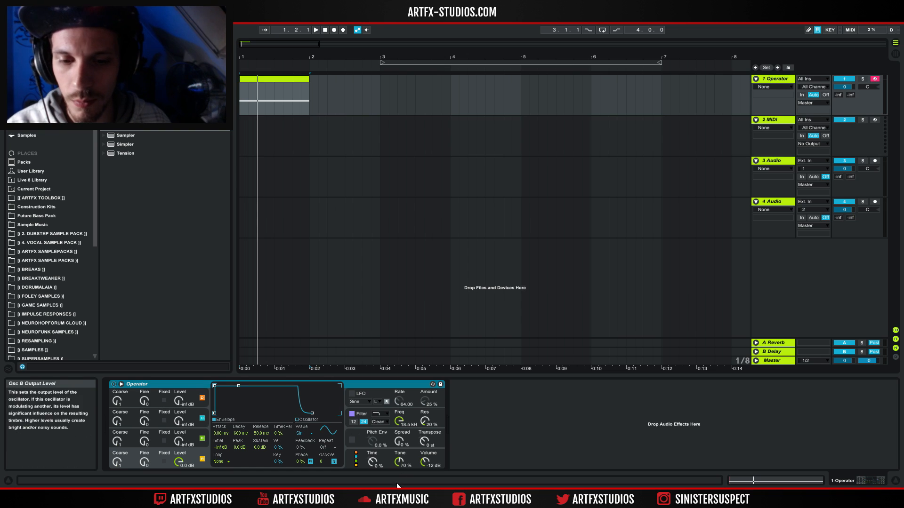
Step: Set Operator's routing to the two-by-two square algorithm and go through the level controls of oscillators A, B, C and D
click(358, 459)
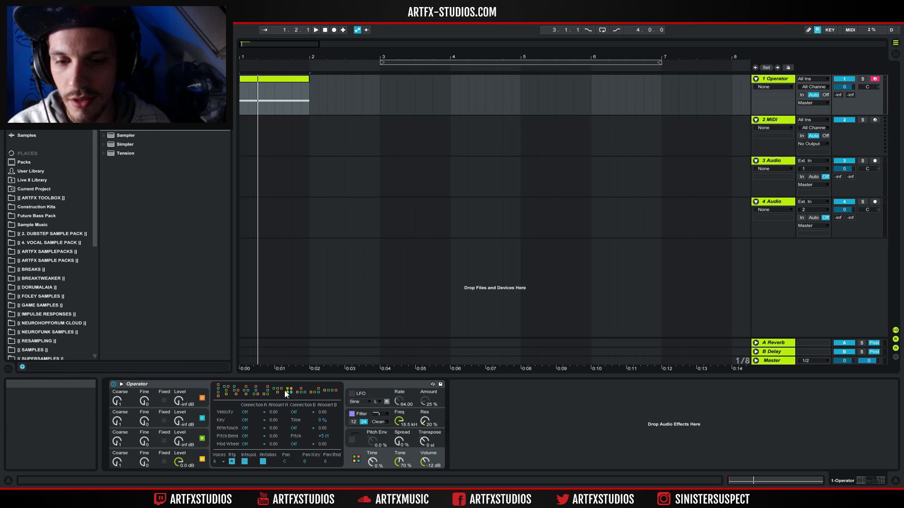
click(184, 464)
click(182, 422)
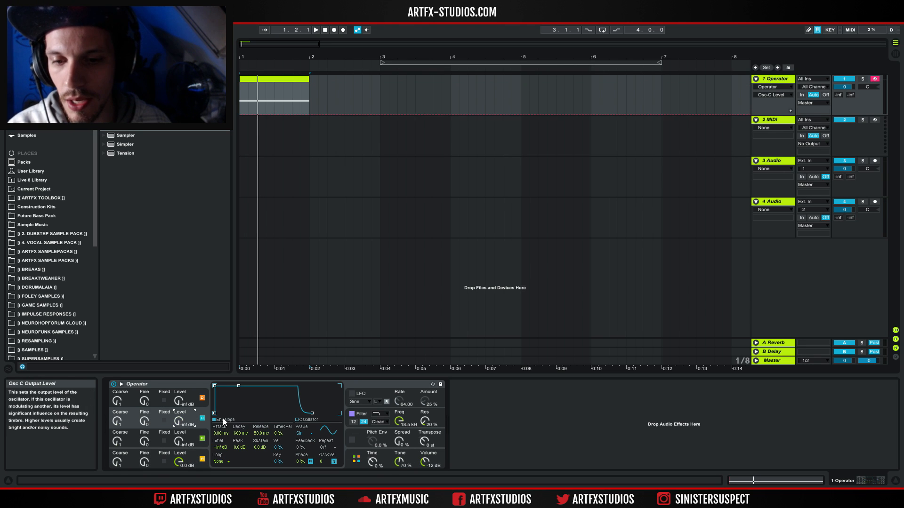
click(197, 453)
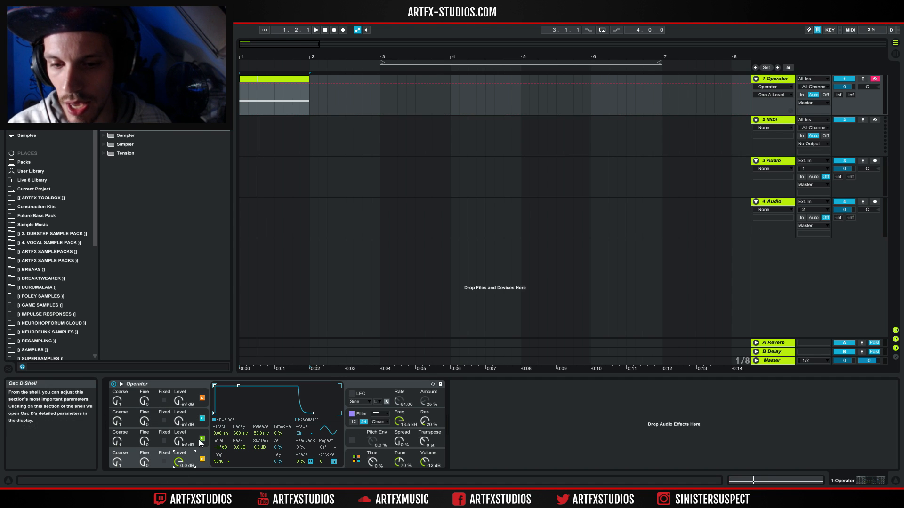
click(198, 435)
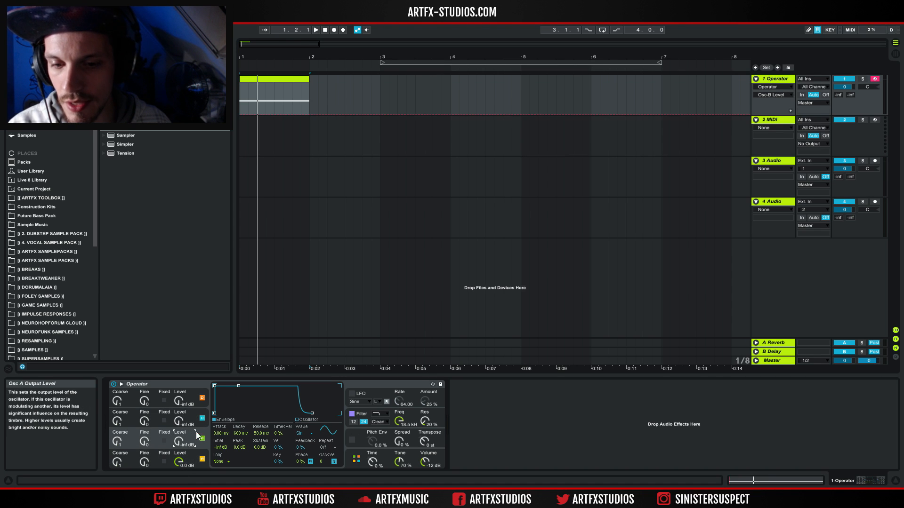
click(195, 401)
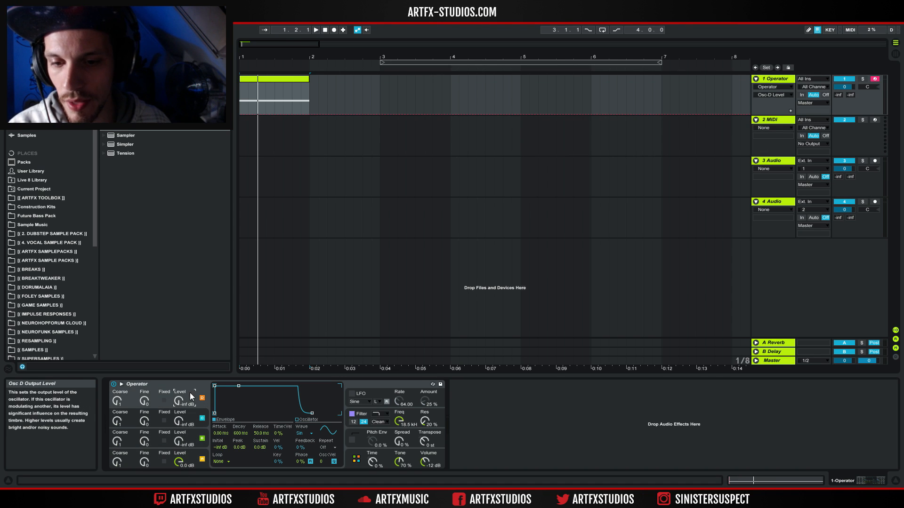
click(192, 450)
Step: Set oscillator B's Fine tuning to 13 and raise its level to -20 dB while auditioning the clip
key(space)
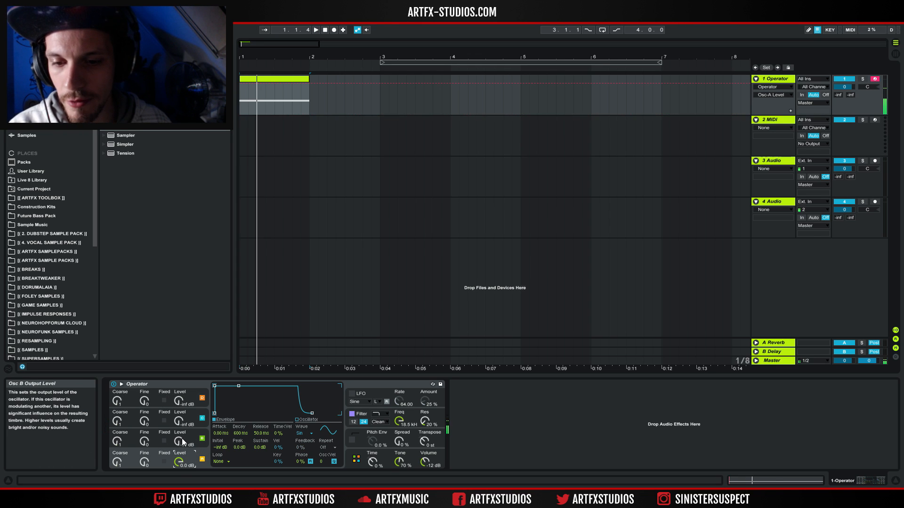
drag(182, 441, 183, 435)
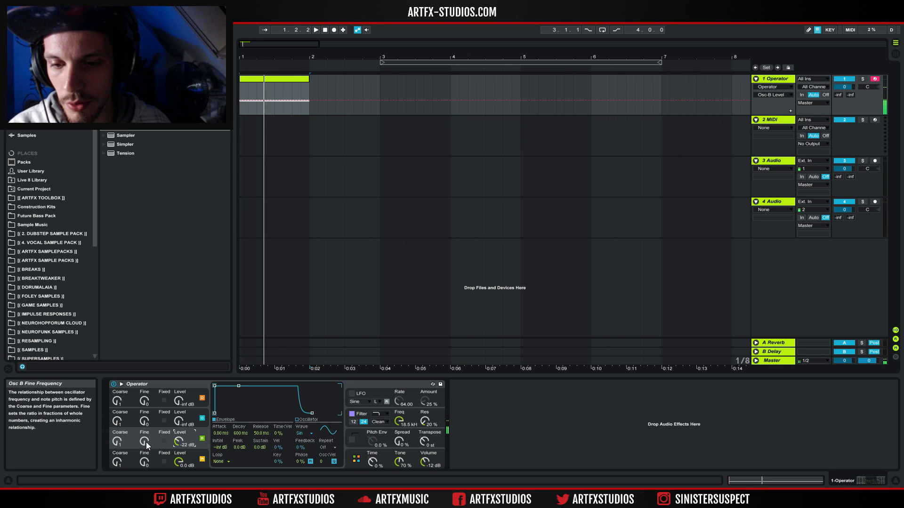
key(space)
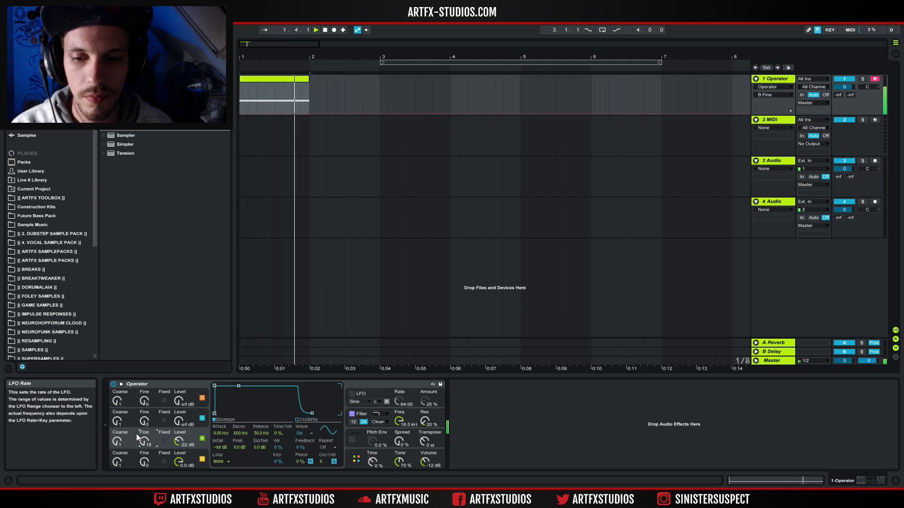
drag(144, 441, 144, 438)
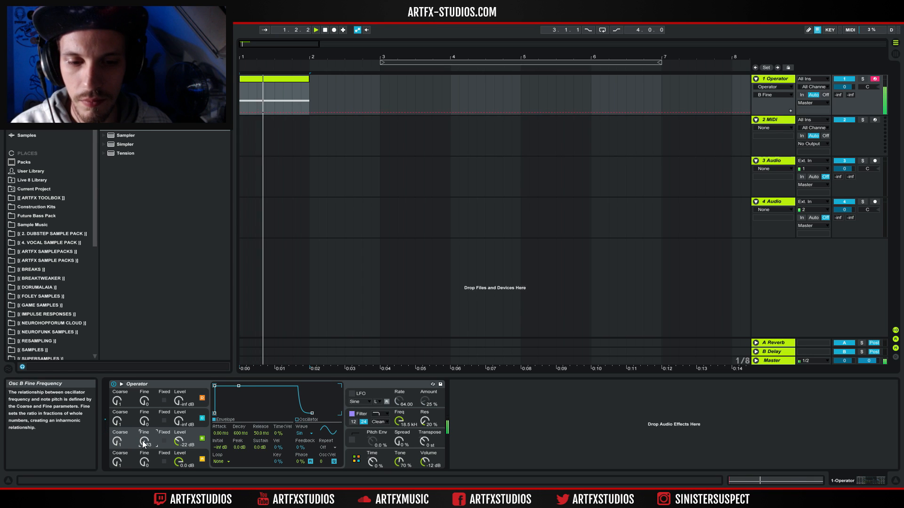
drag(144, 441, 178, 449)
key(space)
key(space)
key(space)
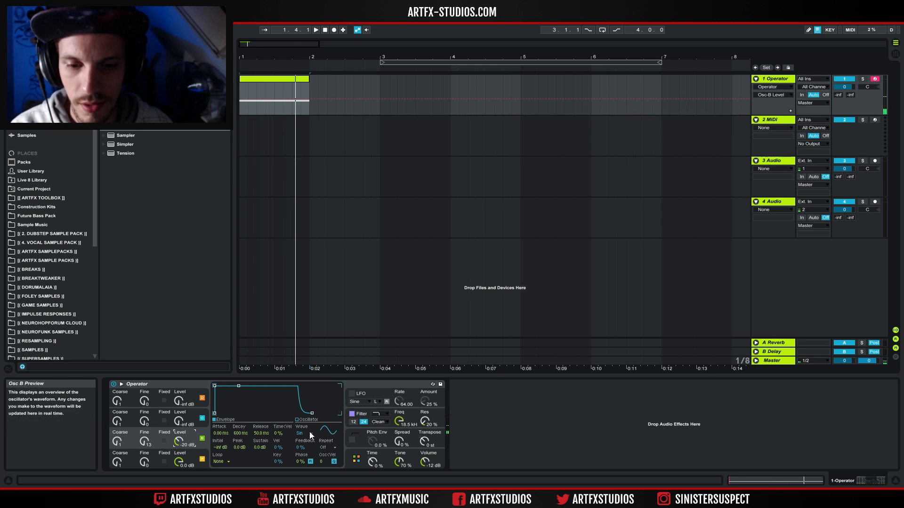
Step: Show oscillator B's waveform editor and draw a group of quiet low partials after the fundamental, replaying the clip
click(306, 420)
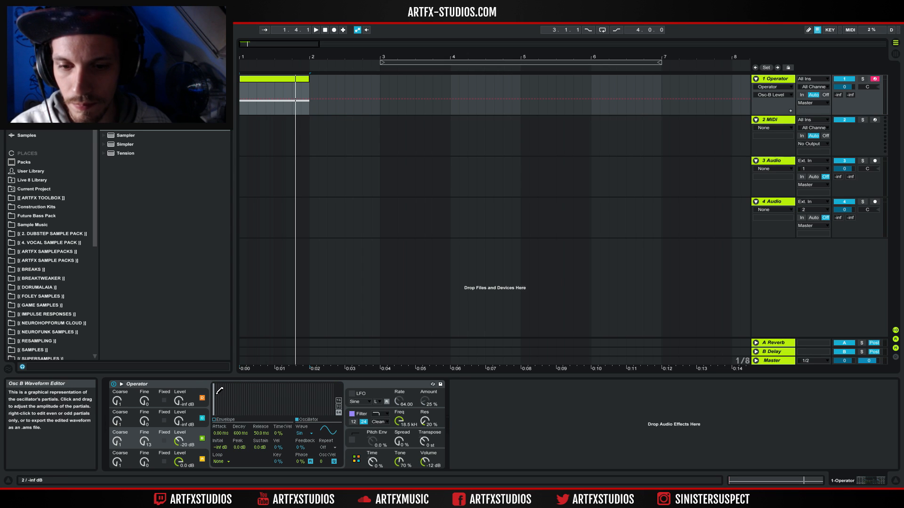
drag(215, 394, 237, 401)
key(space)
key(space)
drag(220, 416, 213, 375)
key(space)
key(space)
key(space)
key(space)
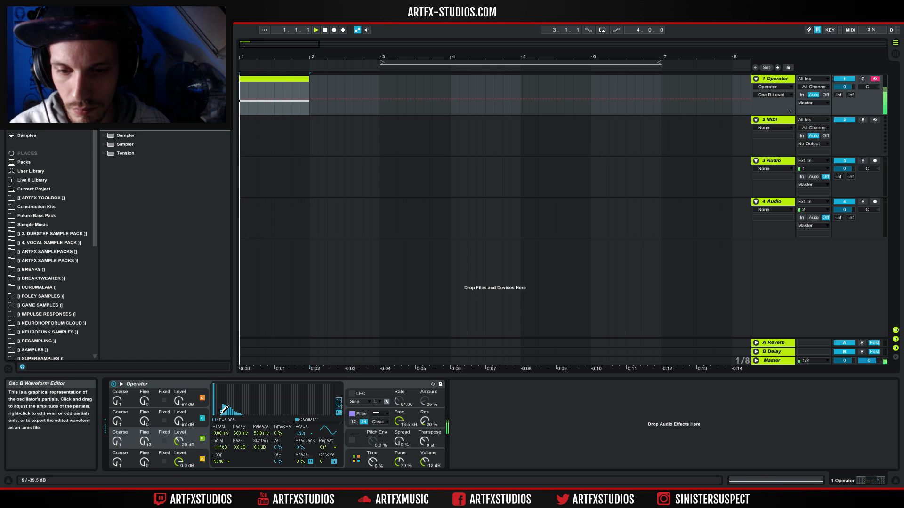
Step: Reduce oscillator B's added partials to a few very faint ones, silencing some around the sixth, while replaying the clip
mouse_move(221, 414)
mouse_down()
mouse_move(235, 419)
mouse_move(223, 414)
mouse_up()
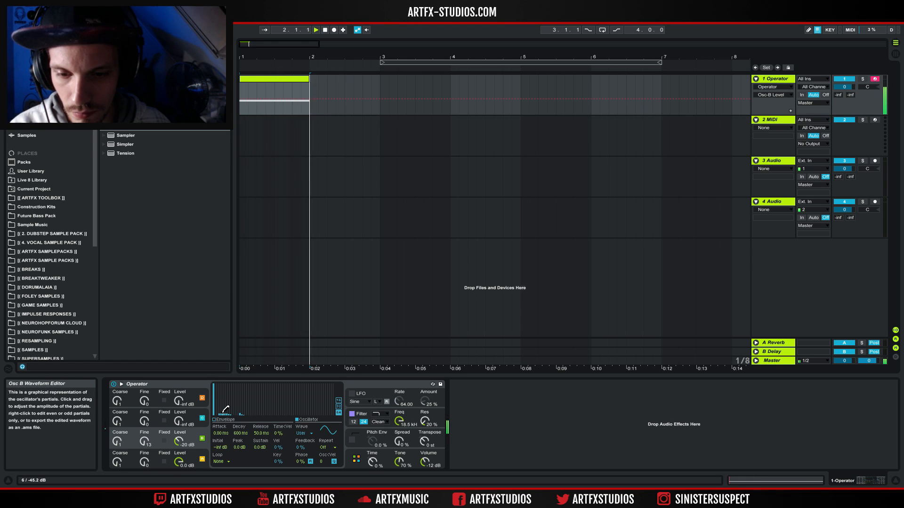
key(space)
key(space)
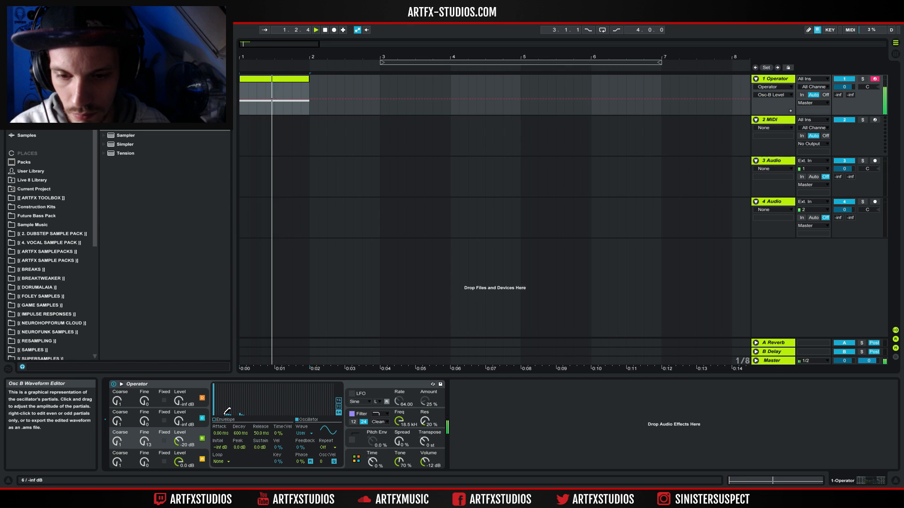
key(space)
key(space)
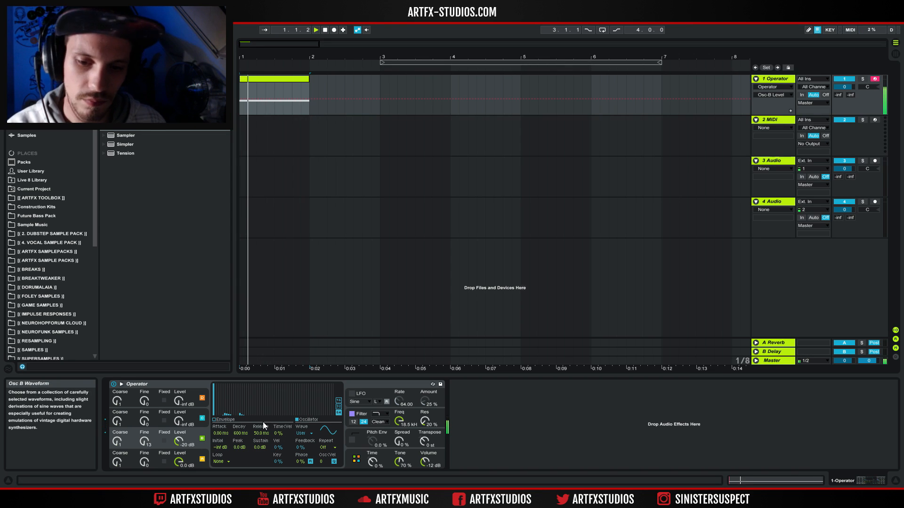
Step: Draw extra partials into oscillator A's waveform and thin them down to the few lowest harmonics while auditioning
click(170, 453)
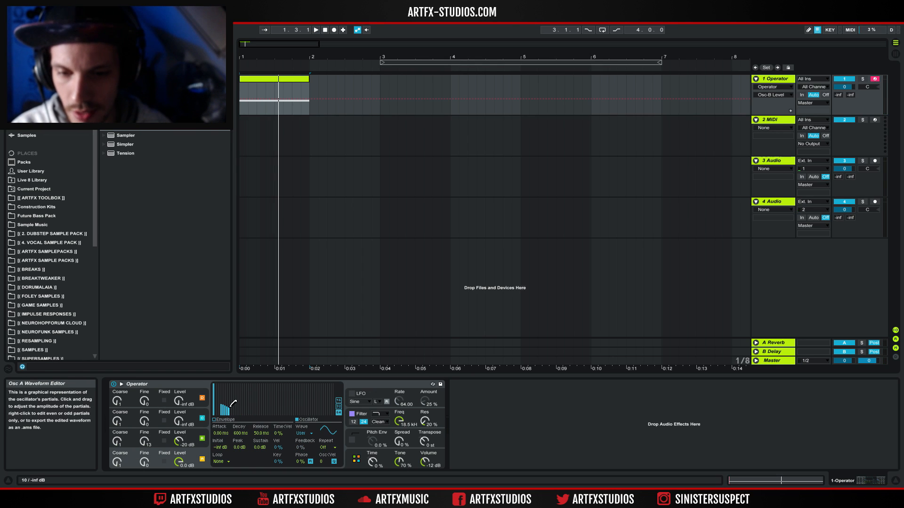
key(space)
drag(237, 417, 222, 419)
key(space)
click(235, 412)
key(space)
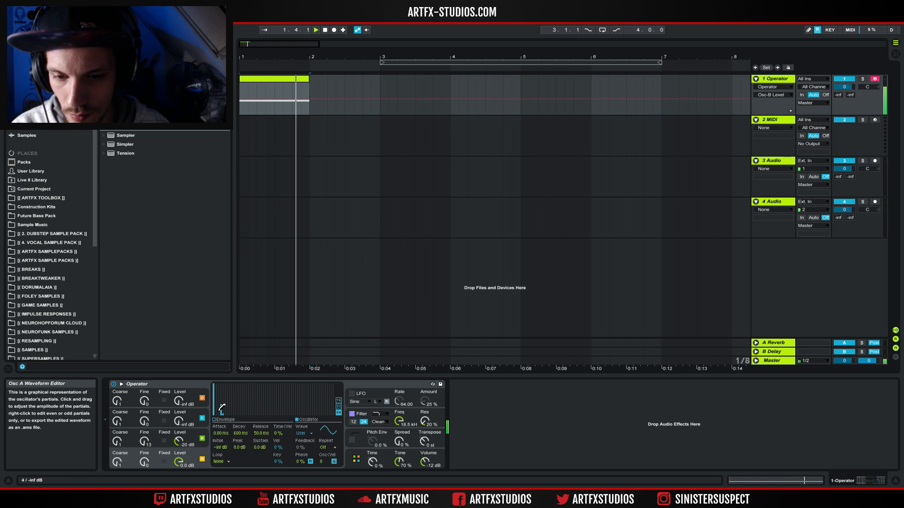
drag(215, 410, 219, 409)
key(space)
key(space)
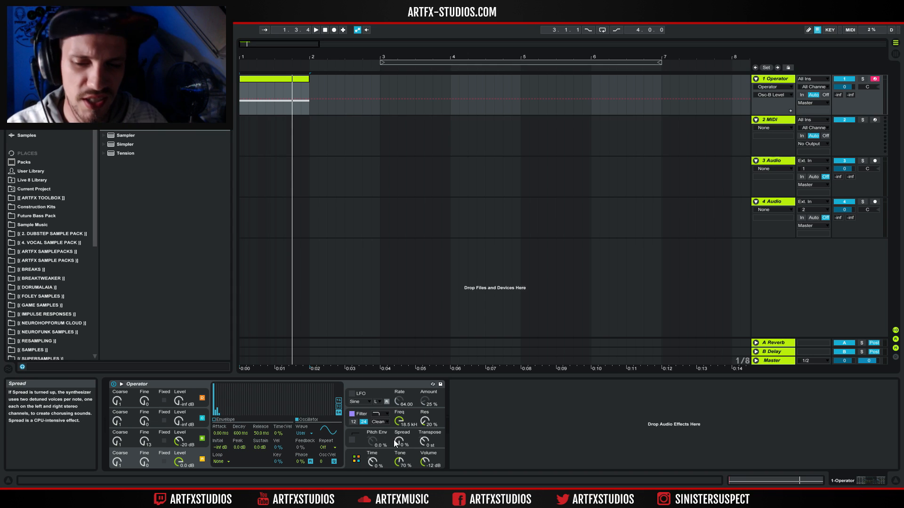
Step: Adjust oscillator B's phase while playing the clip
click(201, 438)
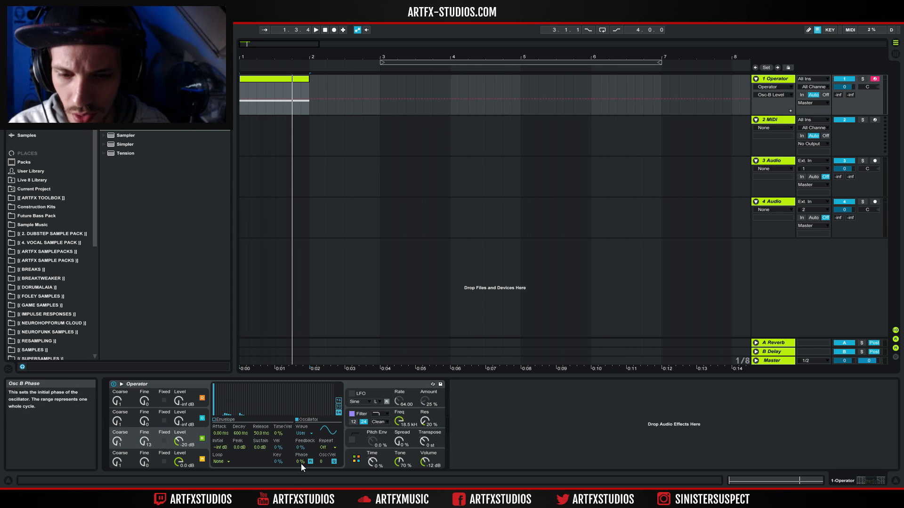
key(space)
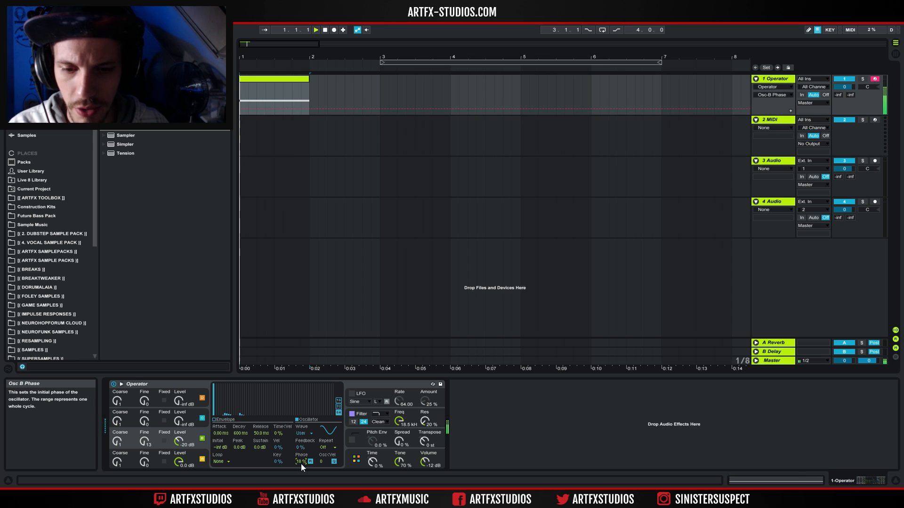
drag(301, 462, 300, 468)
key(space)
Step: Lengthen oscillator A's envelope attack by a few milliseconds to soften the note's start and replay the clip several times
click(179, 462)
drag(218, 434, 220, 431)
key(space)
key(space)
key(space)
key(space)
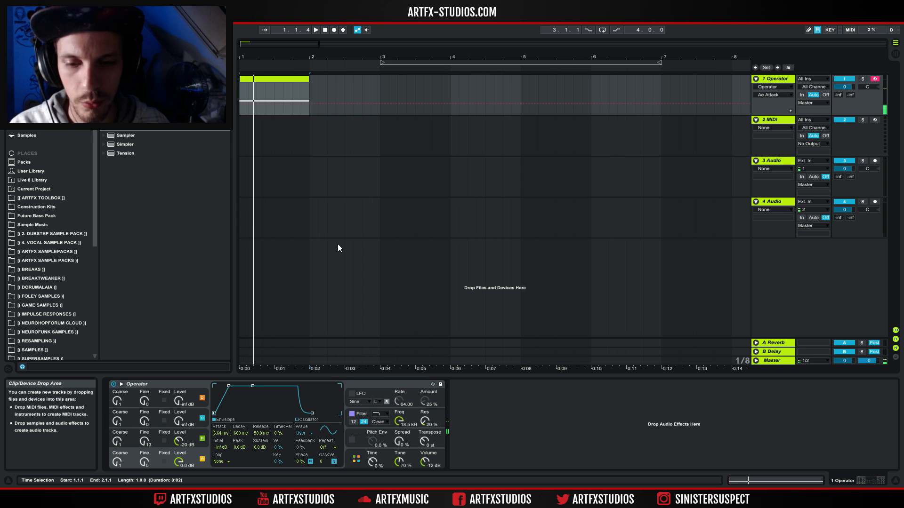
key(space)
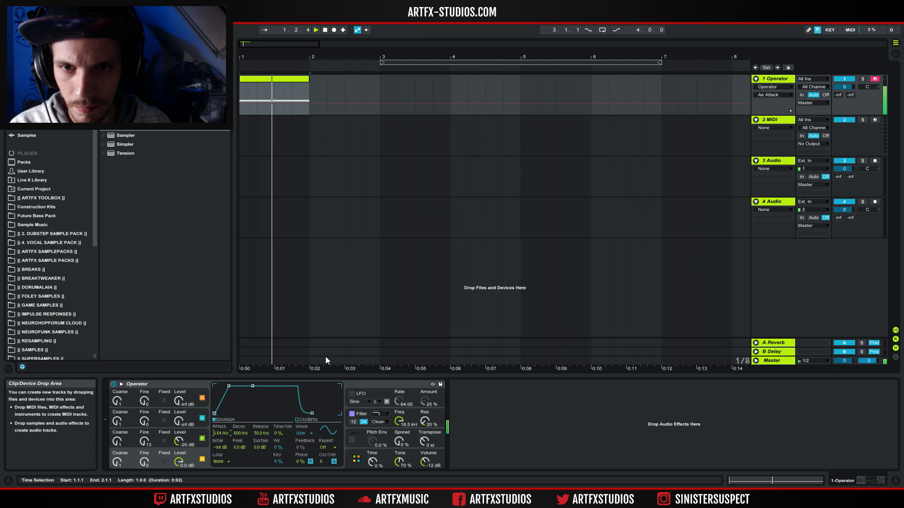
Step: Automate oscillator B's level with a ramp rising from the clip's start to beat 1.3, adjusting its peak while auditioning
key(space)
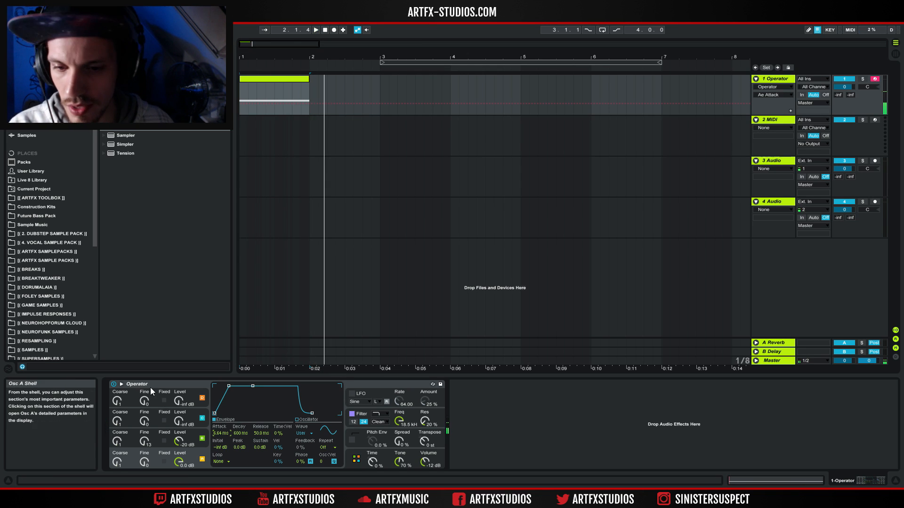
click(183, 434)
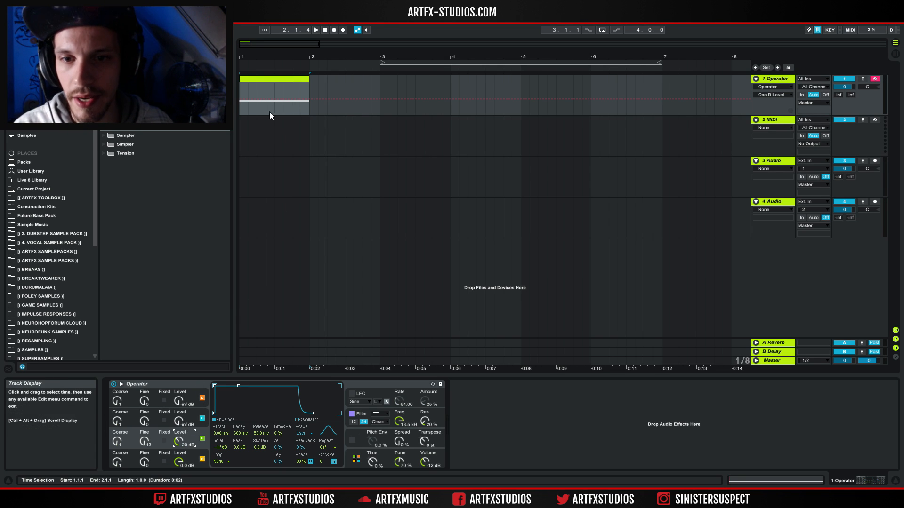
drag(245, 57, 245, 321)
drag(241, 93, 291, 84)
click(240, 84)
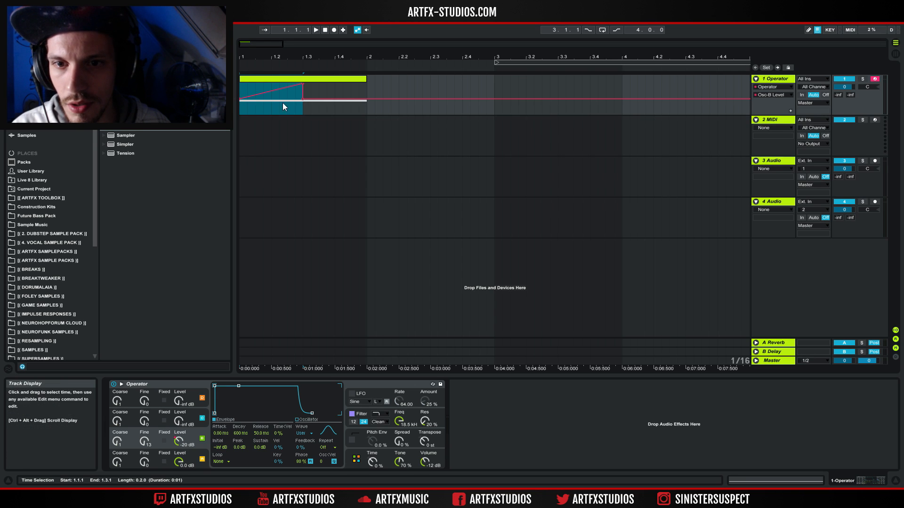
click(241, 92)
key(space)
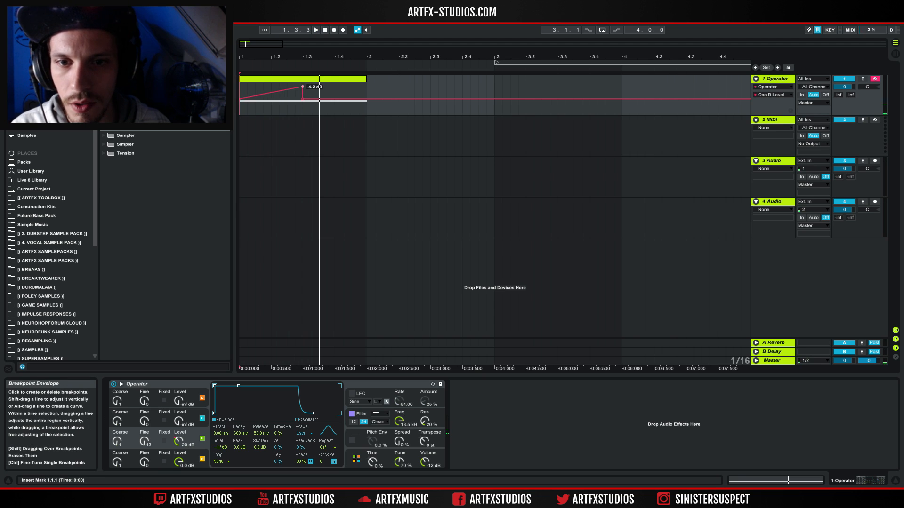
key(space)
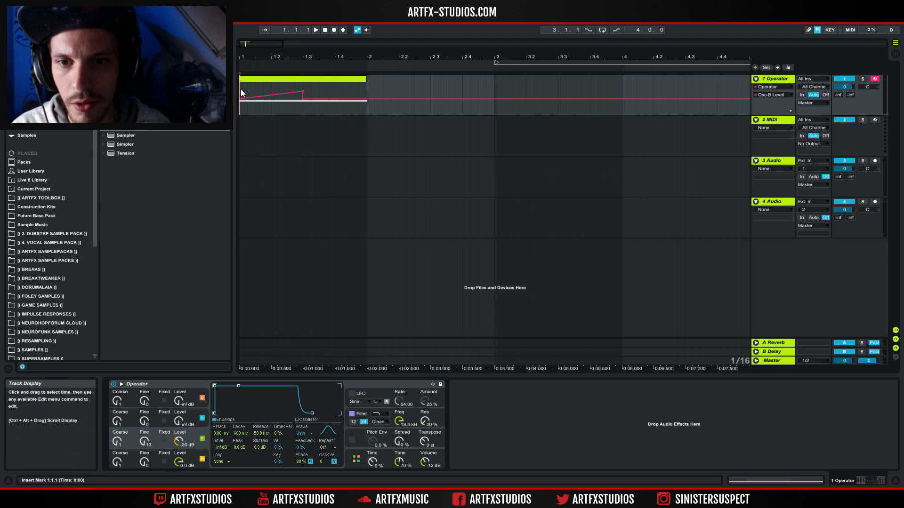
Step: Remove the drop at beat 1.3 so oscillator B's level holds at -10 dB after the ramp, and replay the clip
click(303, 99)
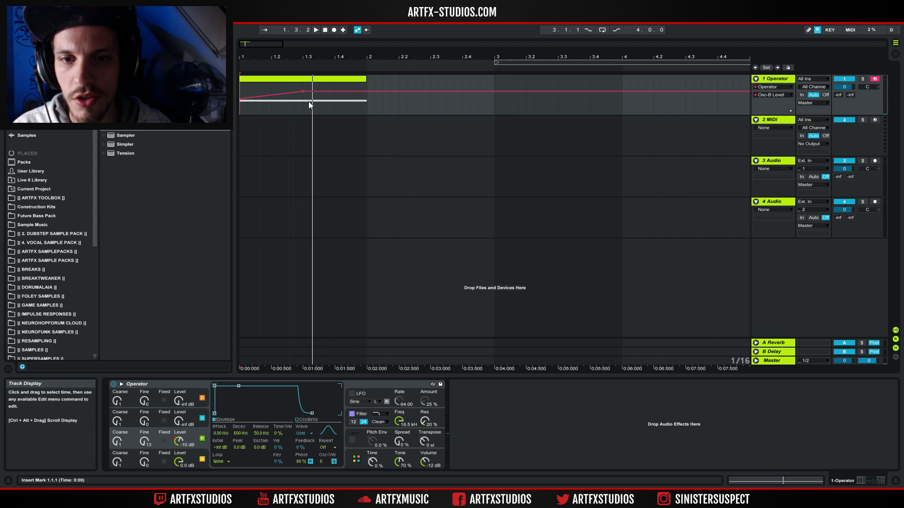
key(space)
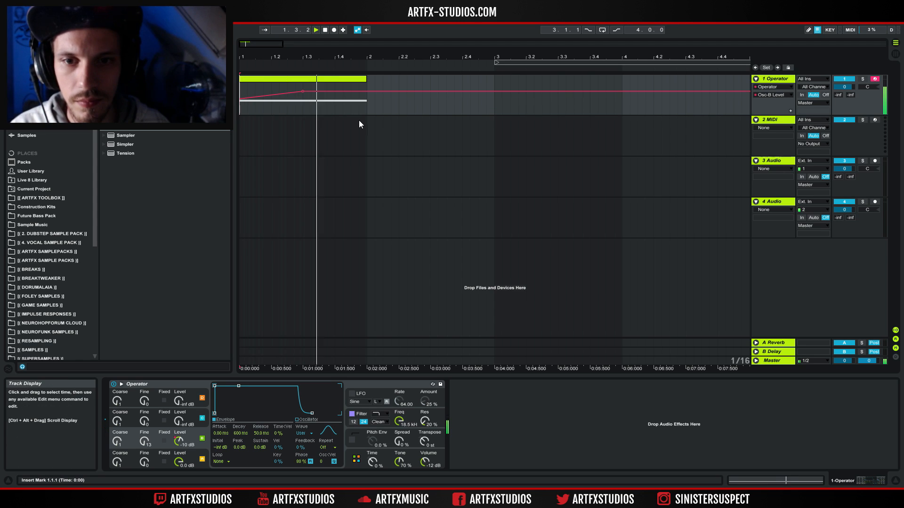
key(space)
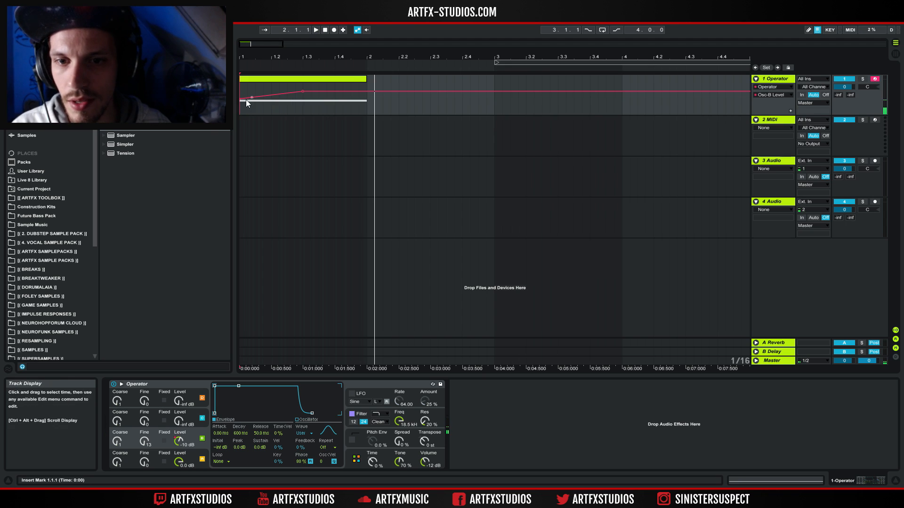
Step: Change the filter type to notch and lower its frequency to about 2.64 kHz while replaying the clip
click(380, 415)
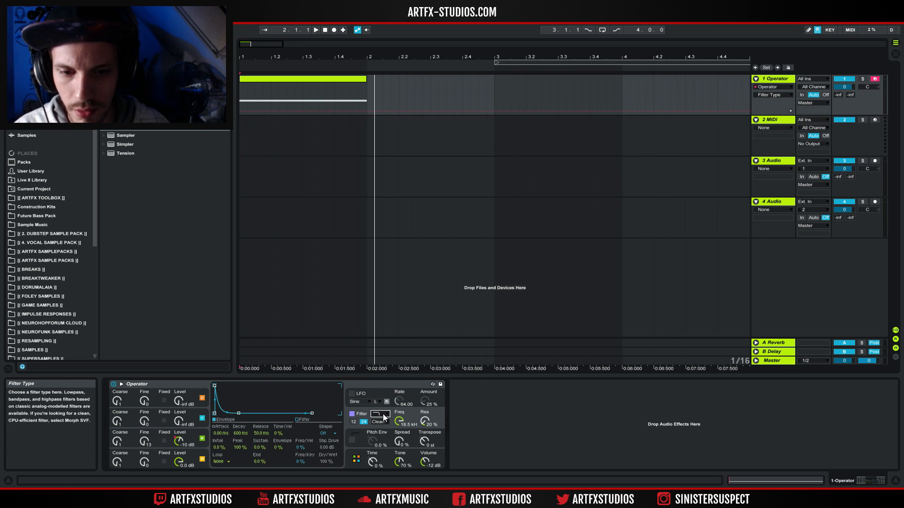
click(380, 415)
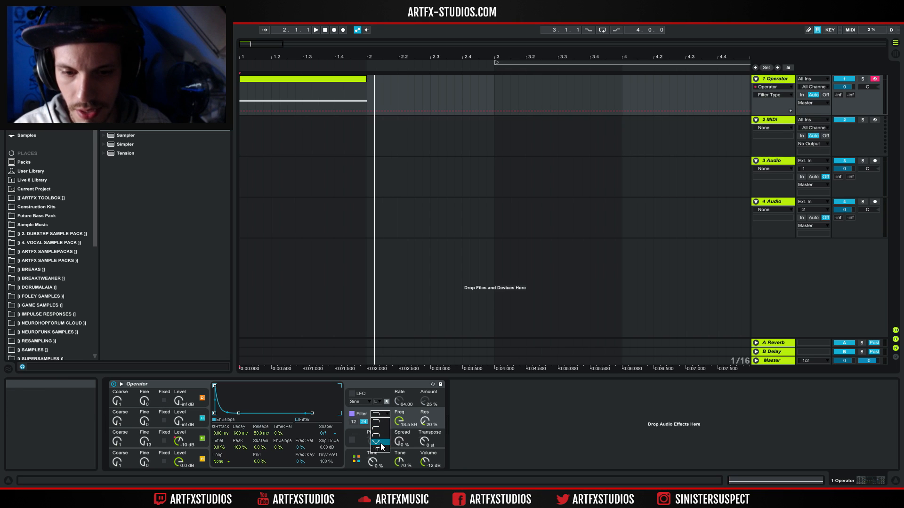
drag(396, 423, 397, 453)
key(space)
key(space)
key(space)
key(space)
key(space)
key(space)
key(space)
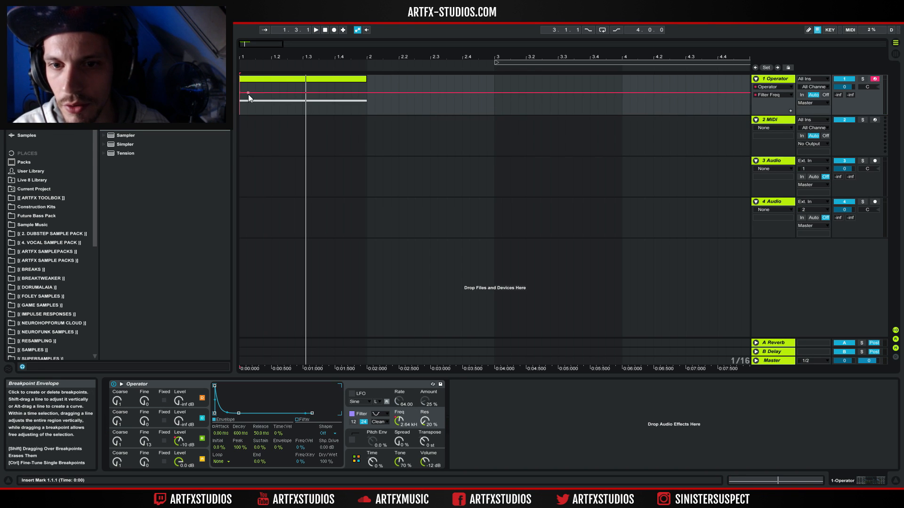
Step: Automate the filter frequency to fall to about 54 Hz midway through the first beat, and audition the sweep
drag(254, 94, 257, 112)
key(space)
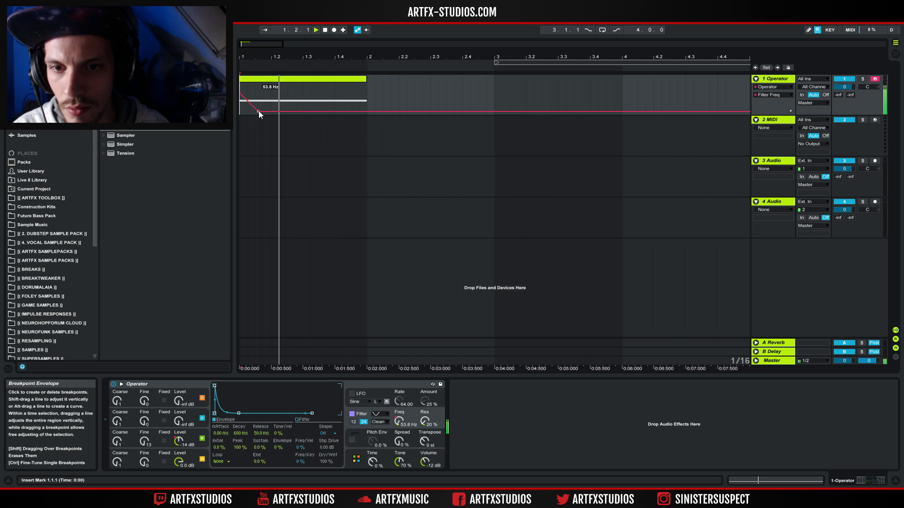
key(space)
Step: Make the filter frequency automation rise again to about 281 Hz at beat 1.3, replaying the clip repeatedly to judge it
drag(271, 112, 306, 102)
key(space)
key(space)
key(space)
key(space)
key(space)
key(space)
key(space)
key(space)
key(space)
key(space)
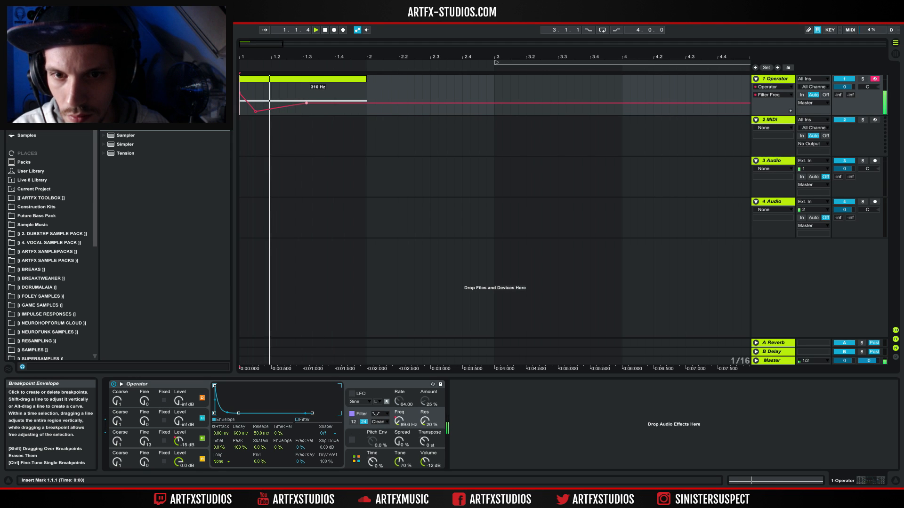
key(space)
key(space)
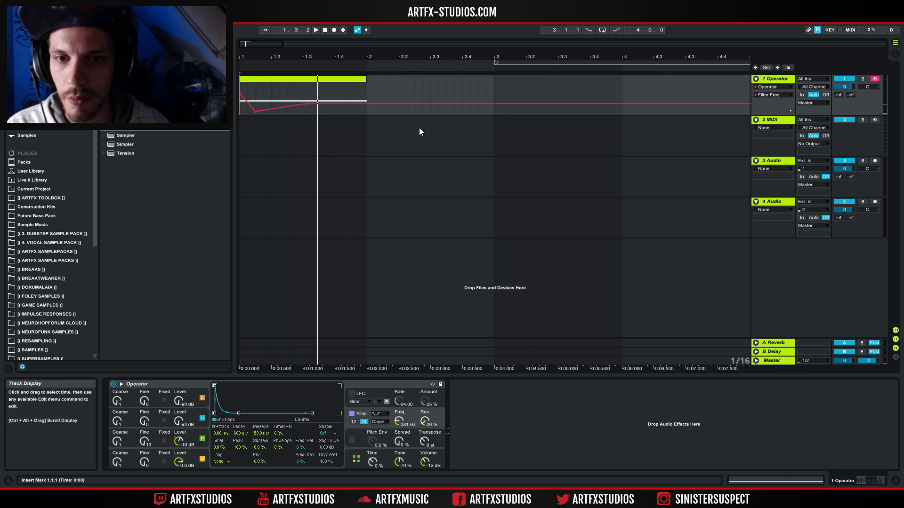
Step: Show the Operator track's filter frequency and oscillator B level automation in separate lanes
right_click(775, 79)
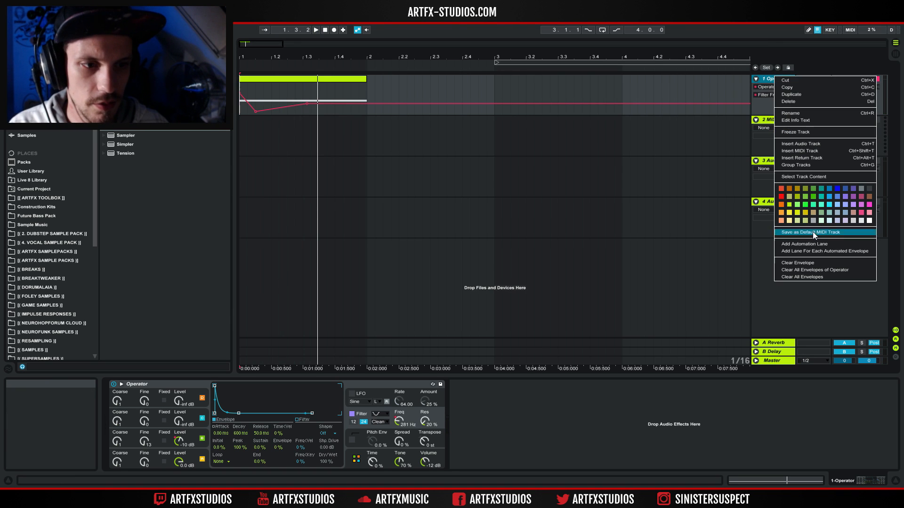
click(827, 254)
click(790, 111)
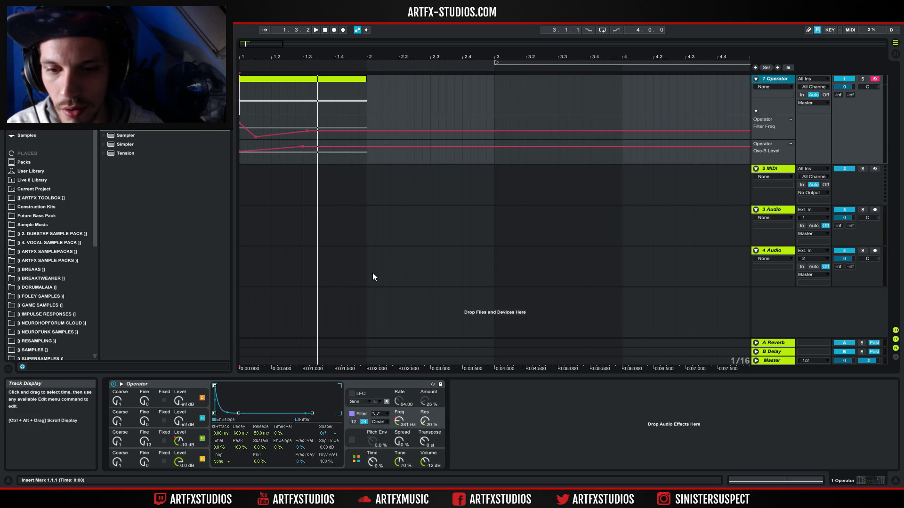
Step: Set oscillator C's waveform to Square D and try raising its level while replaying the clip
click(191, 418)
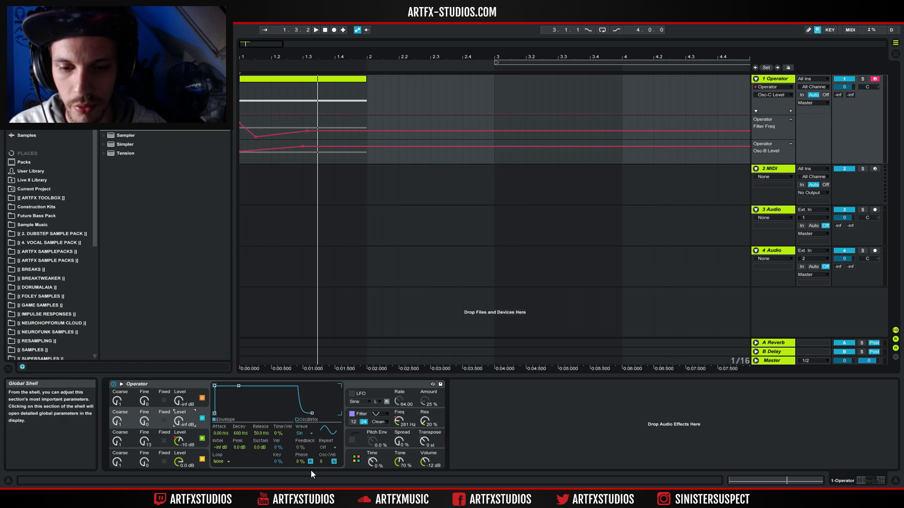
click(302, 433)
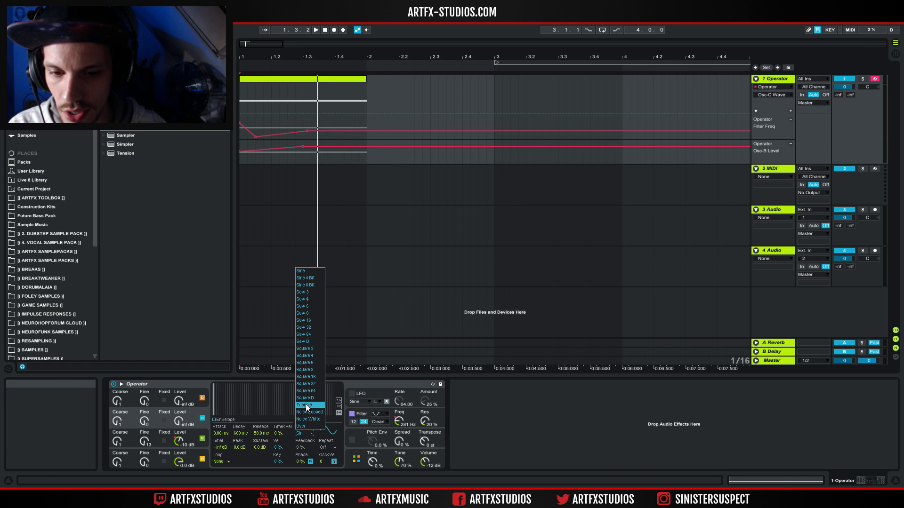
click(307, 398)
key(space)
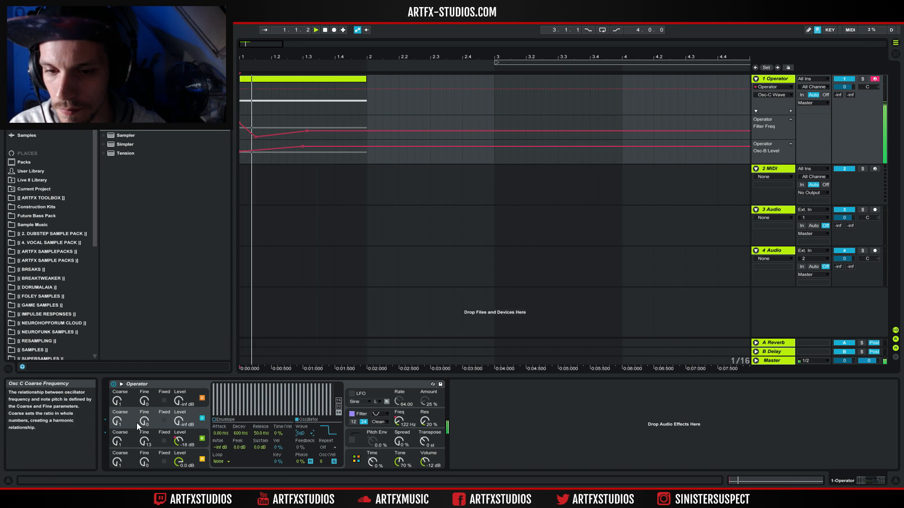
drag(183, 422, 182, 402)
key(space)
key(space)
key(space)
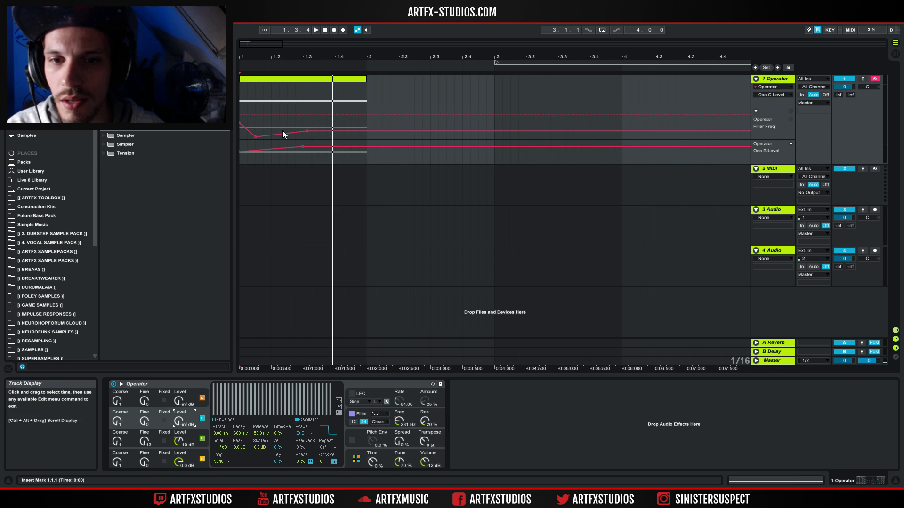
Step: Automate oscillator C's level to stay silent until beat 1.2 and rise to about -7.3 dB at beat 1.3, then audition
click(271, 114)
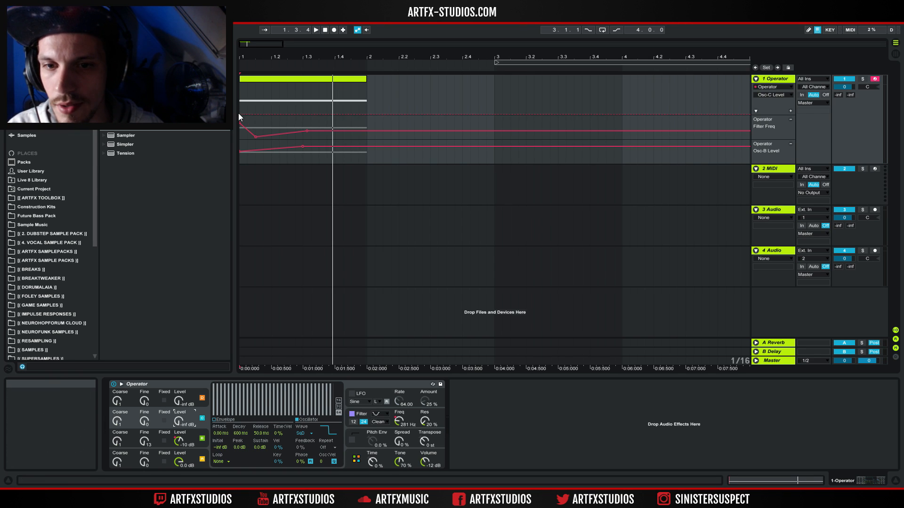
click(271, 114)
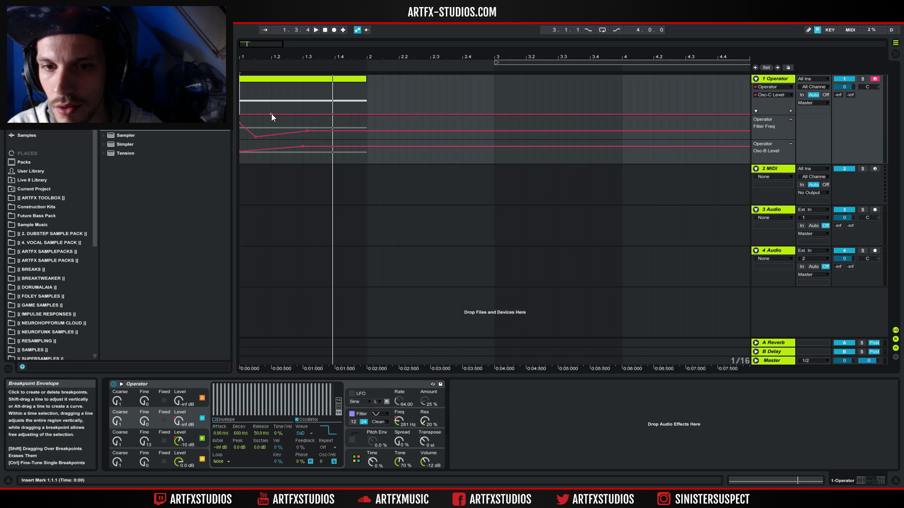
drag(304, 115, 302, 88)
key(space)
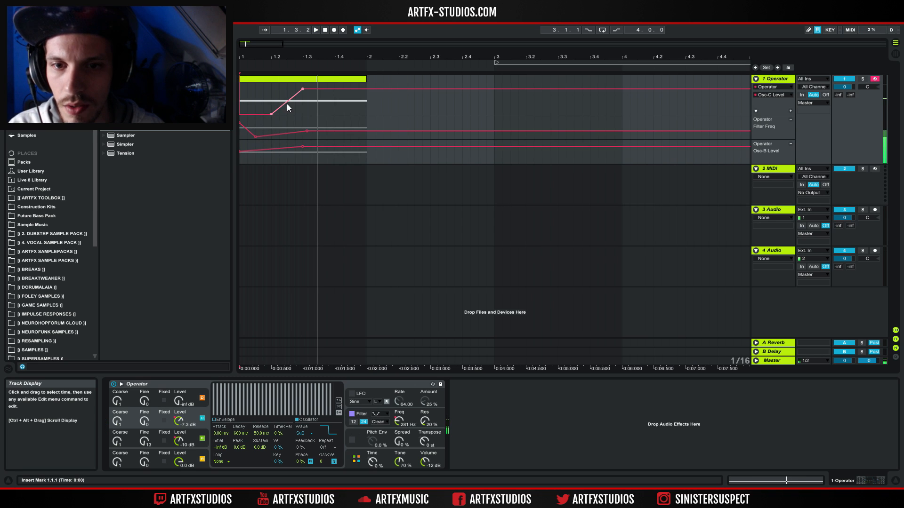
Step: Move the peak of oscillator C's level ramp to beat 1.4 at about -5.5 dB, bend the ramp and replay the clip
drag(304, 88, 334, 87)
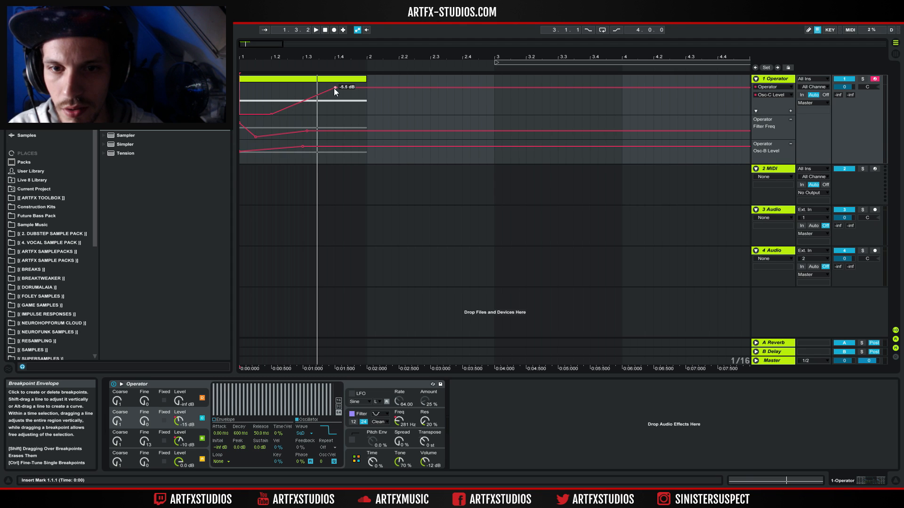
click(241, 97)
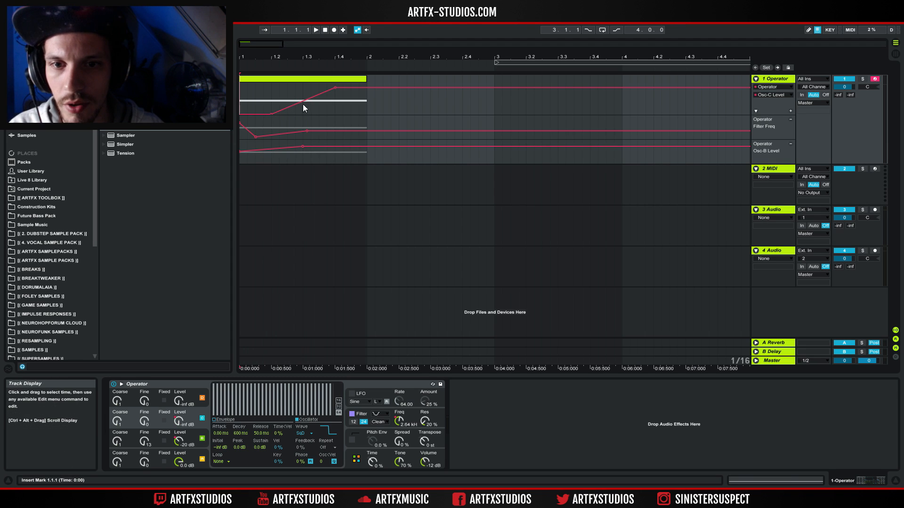
key(space)
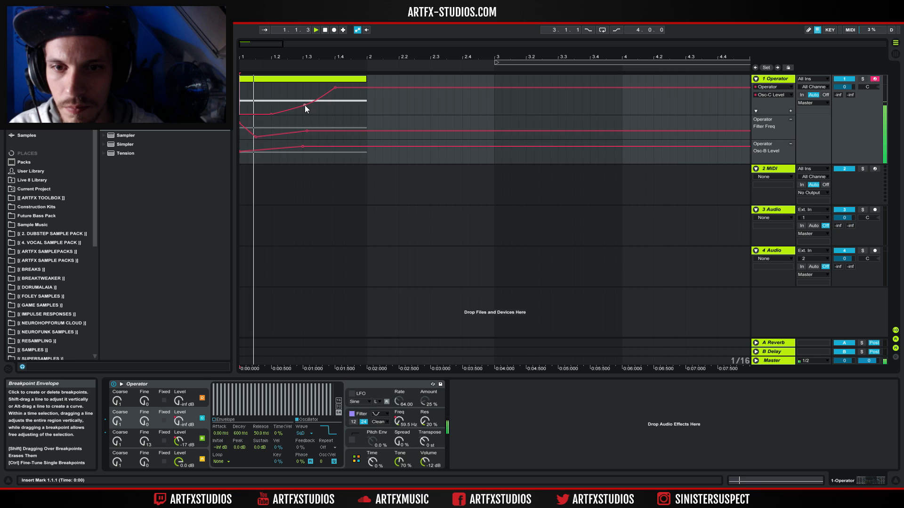
key(space)
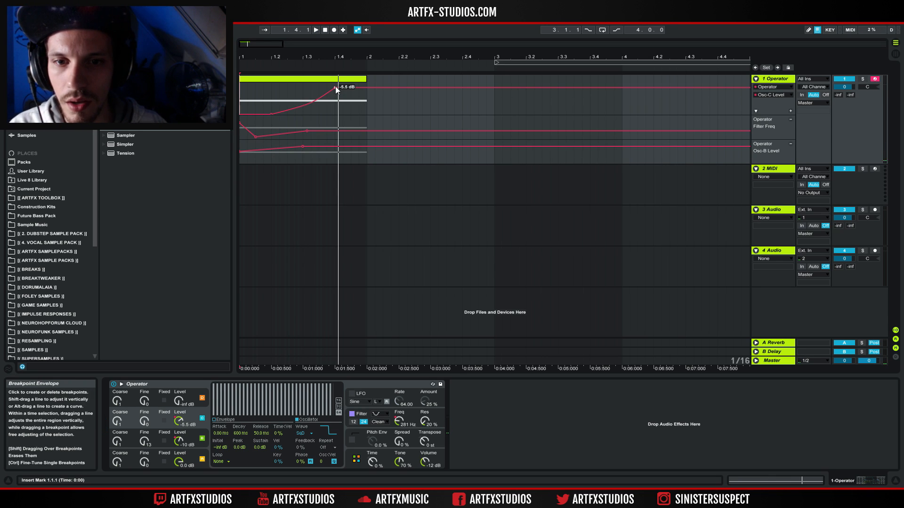
Step: Shift oscillator C's level peak to beat 1.3 at about -6.7 dB, start its ramp at the clip's beginning, and audition
drag(326, 88, 302, 88)
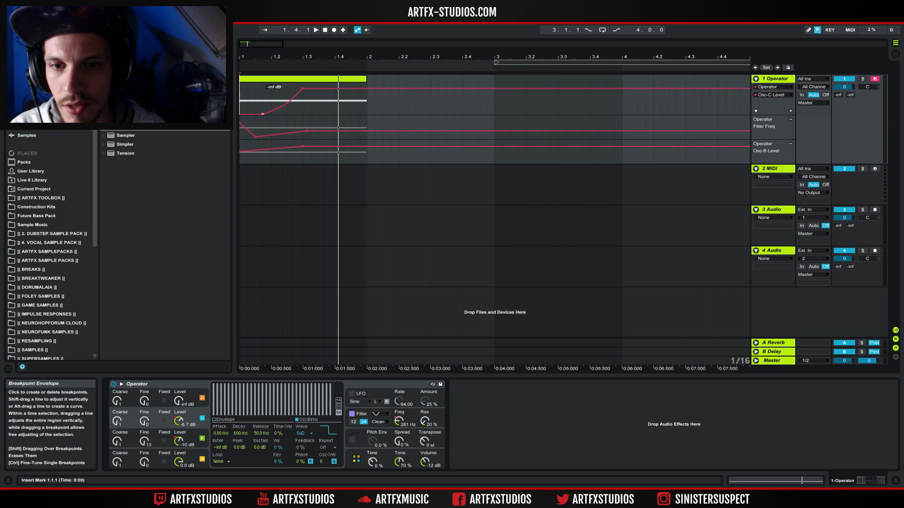
click(245, 100)
key(space)
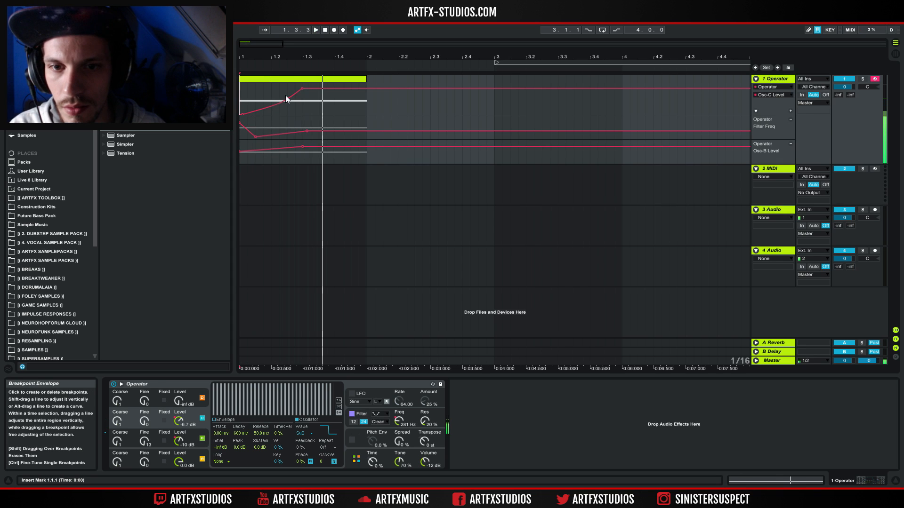
Step: Reshape oscillator C's level curve, raise its peak to about -4.8 dB while auditioning, and place the automation in its own lane
drag(268, 108, 270, 123)
key(space)
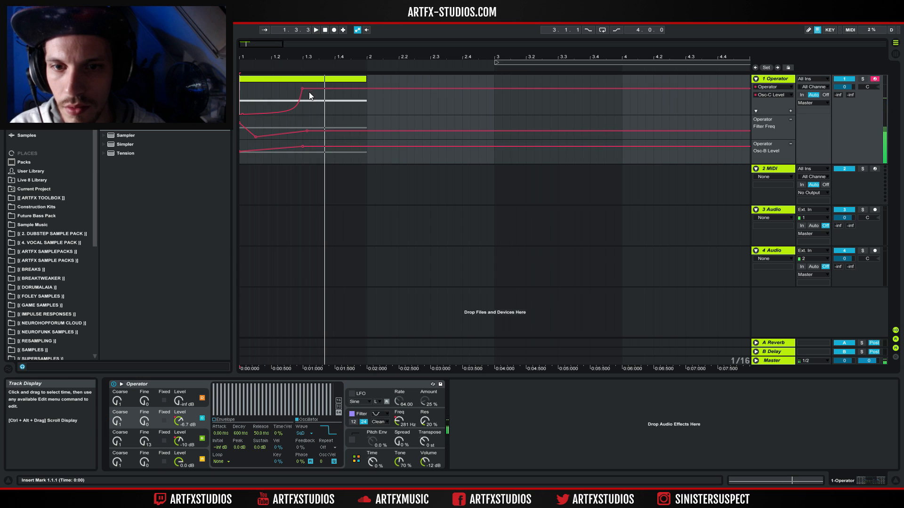
drag(303, 90, 302, 87)
key(space)
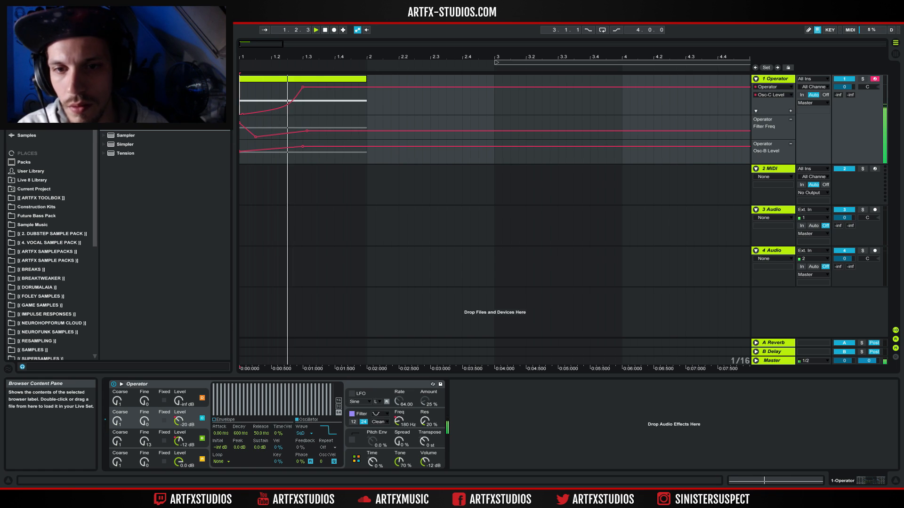
key(space)
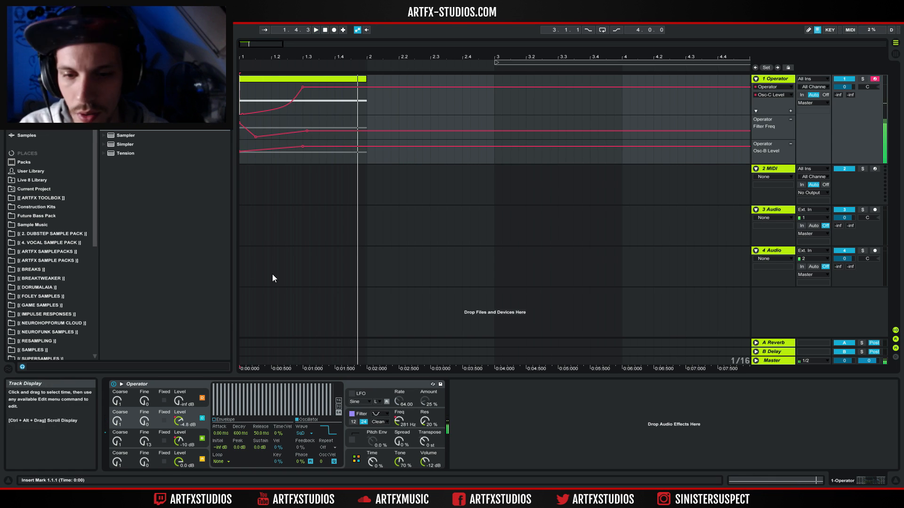
click(791, 111)
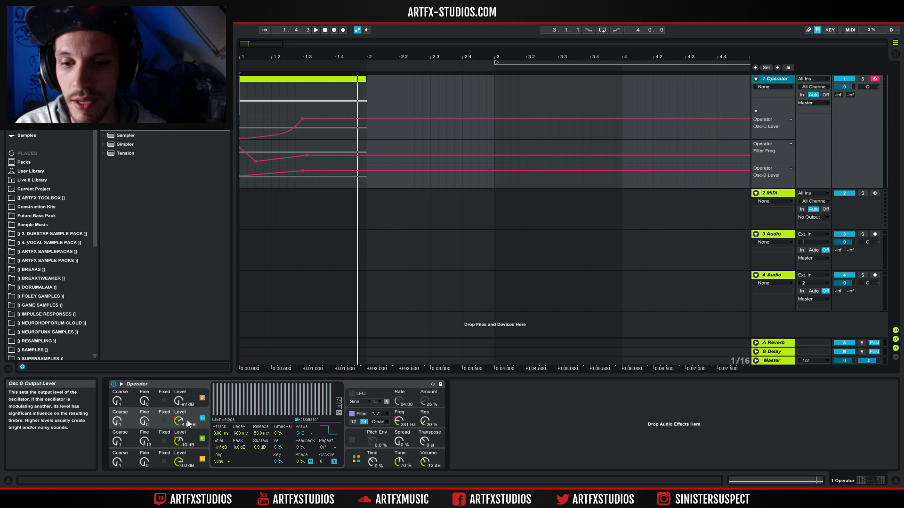
Step: Try raising oscillator D's level to about -18 dB and replay the clip
drag(179, 403, 179, 399)
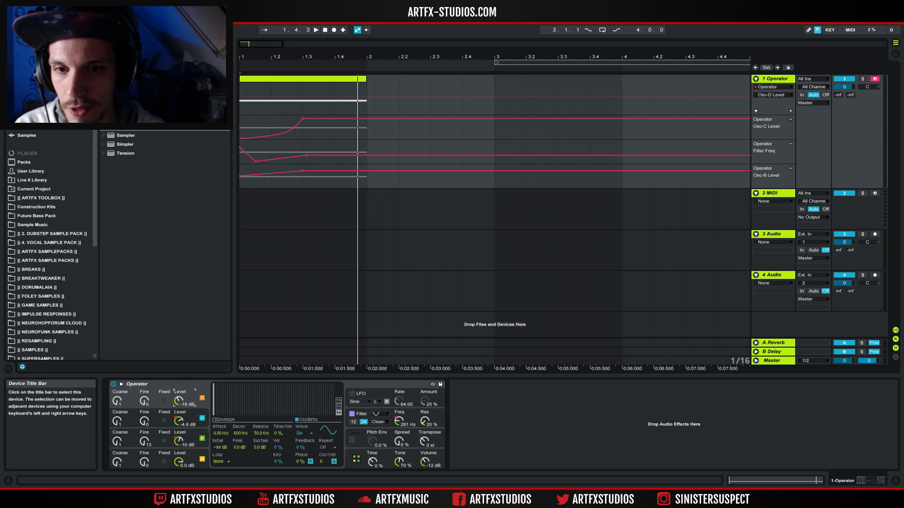
key(space)
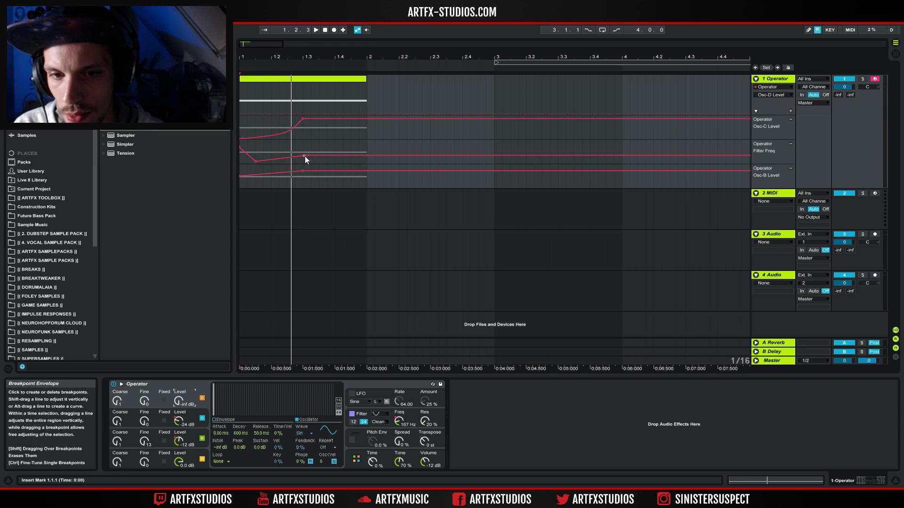
Step: Extend the filter frequency automation to the clip's end at beat 2, add a peak at beat 1.4, and replay the clip
drag(305, 155, 368, 160)
click(240, 94)
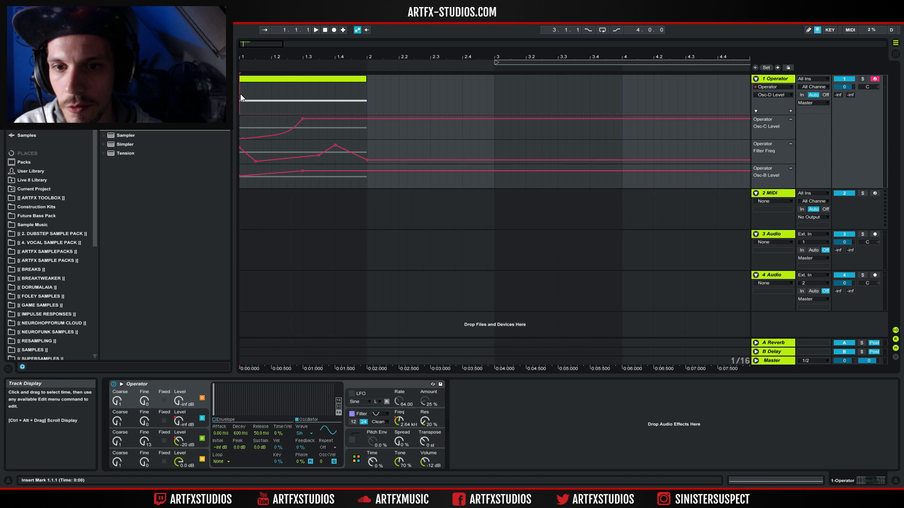
key(space)
key(space)
Step: Move the filter frequency peak to beat 1.3.3, bend the rise into it, and raise it slightly while auditioning
drag(327, 153, 304, 157)
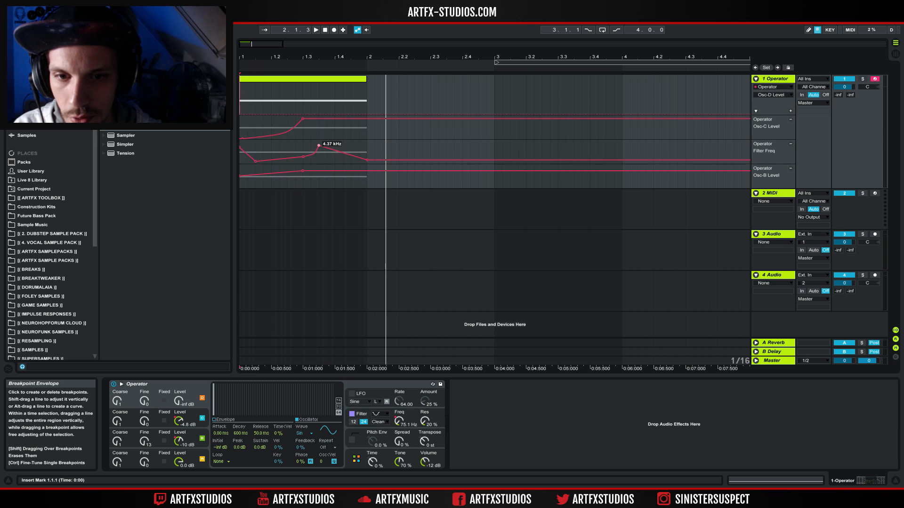
key(space)
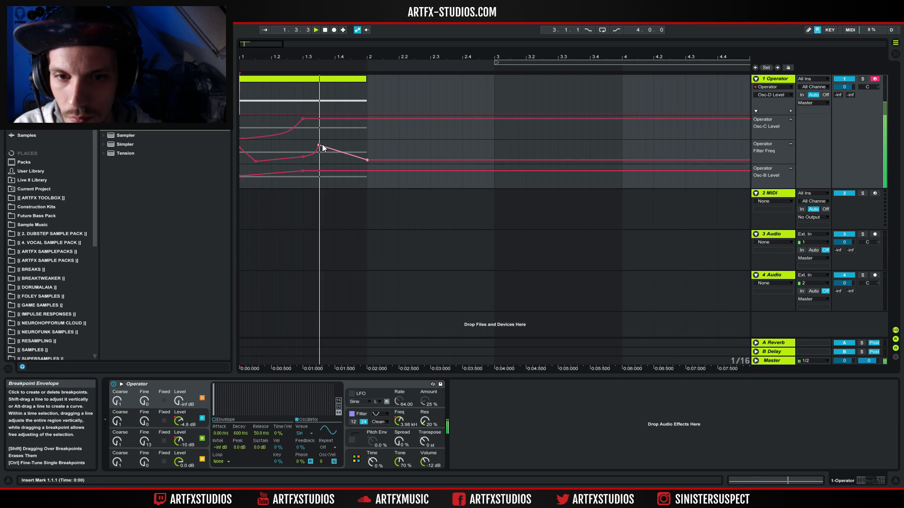
key(space)
mouse_move(317, 145)
key(space)
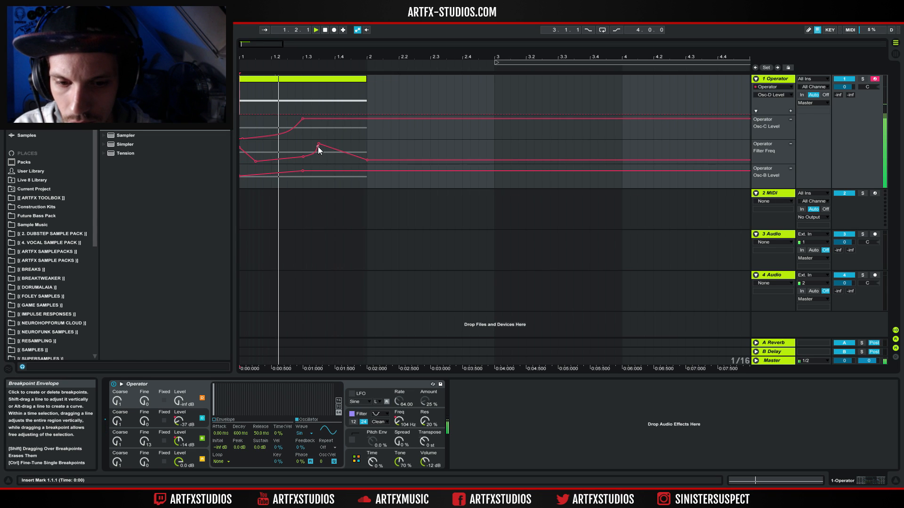
key(space)
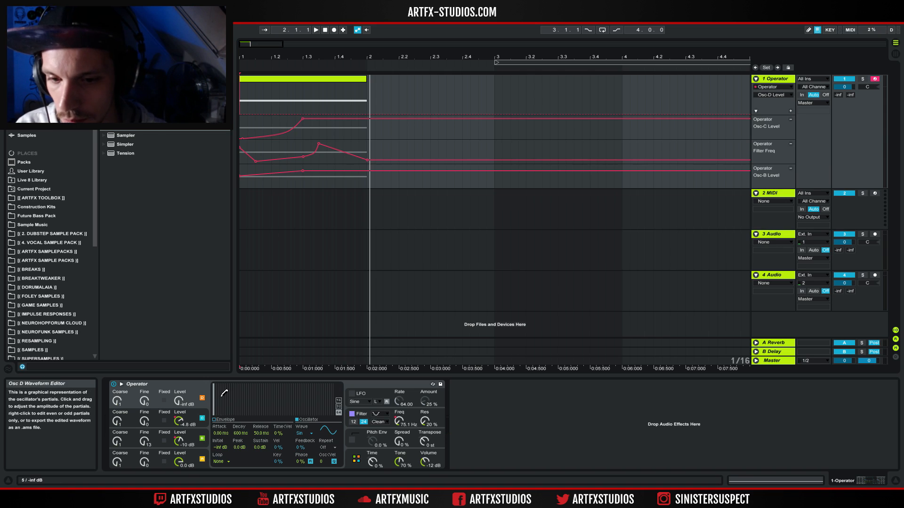
Step: Automate oscillator D's level with a curved rise from beat 1.2 to a peak at beat 1.4, falling to about -29 dB at beat 2
click(180, 401)
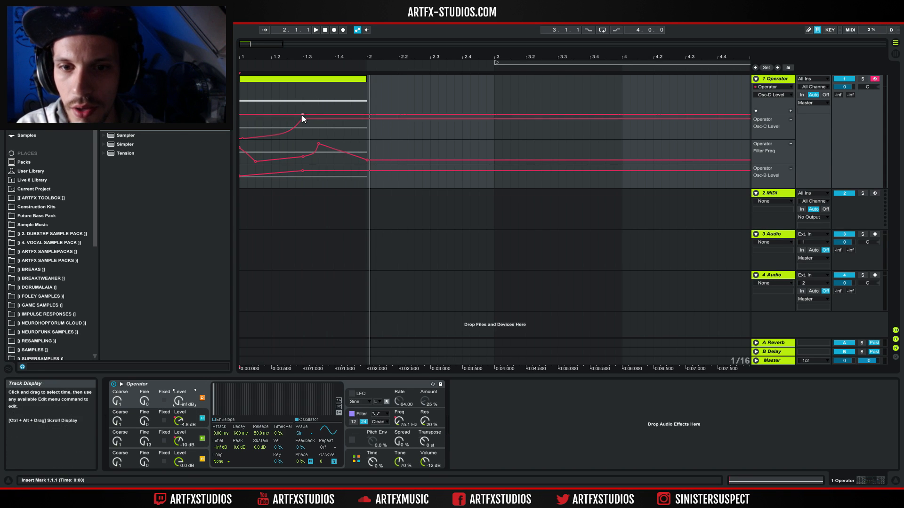
click(272, 114)
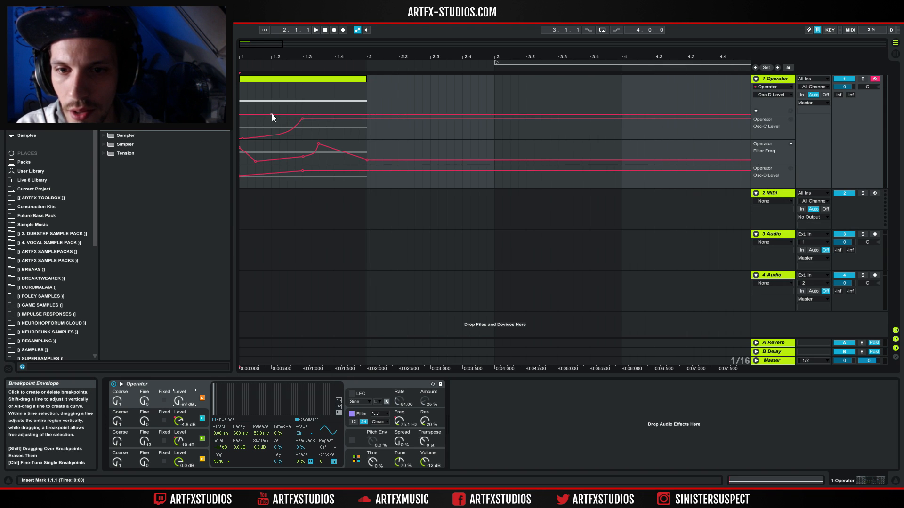
click(351, 114)
drag(306, 115, 308, 100)
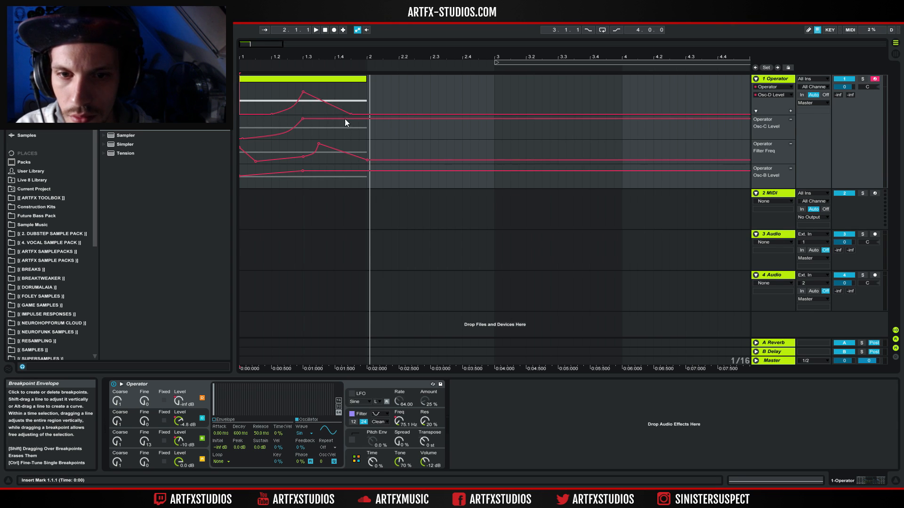
drag(351, 115, 366, 105)
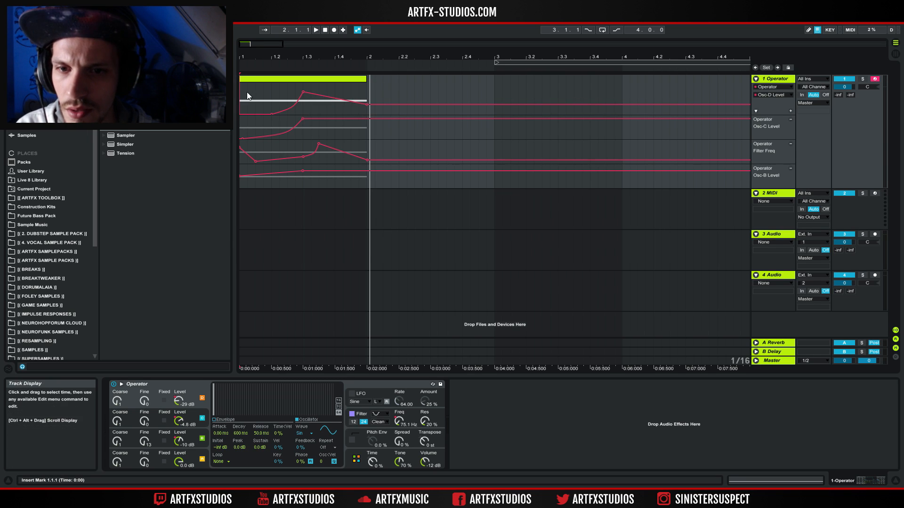
key(space)
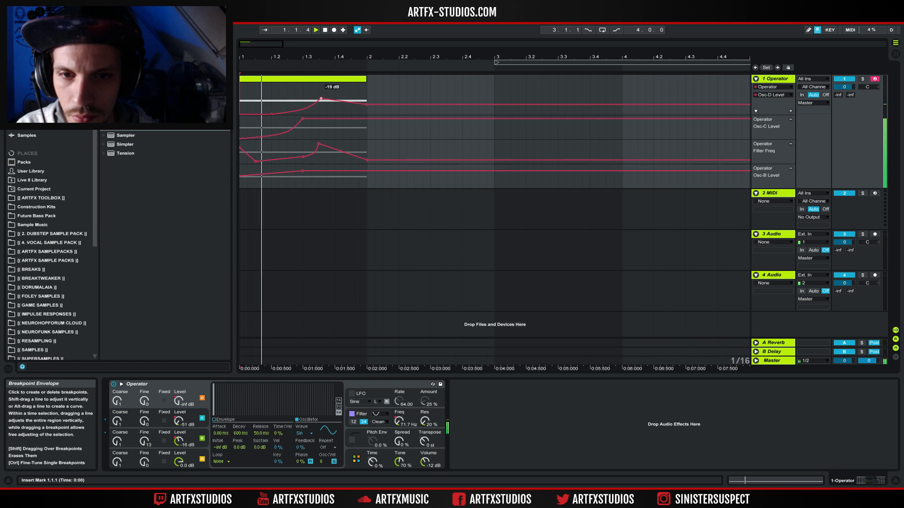
drag(321, 103, 336, 90)
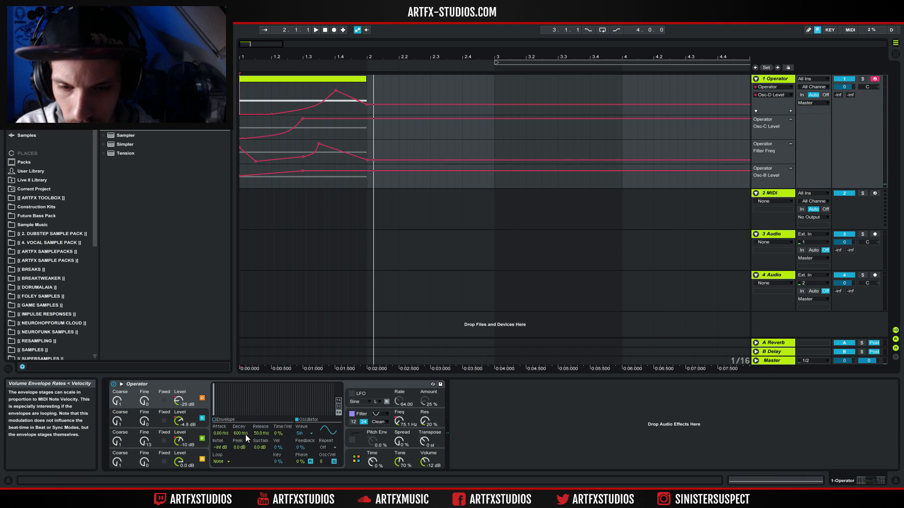
Step: Draw custom partials into oscillator D's waveform, set its coarse tuning to 4, and audition the clip
click(263, 409)
key(space)
key(space)
drag(116, 401, 117, 385)
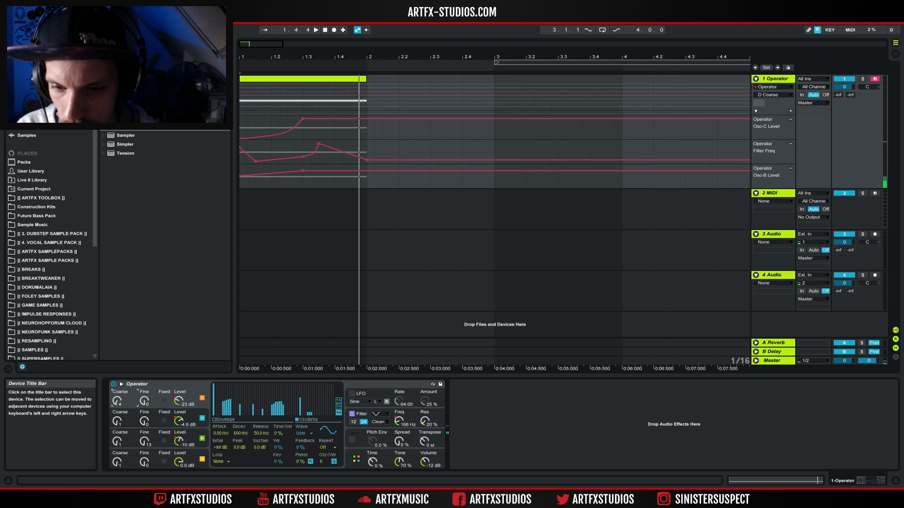
key(space)
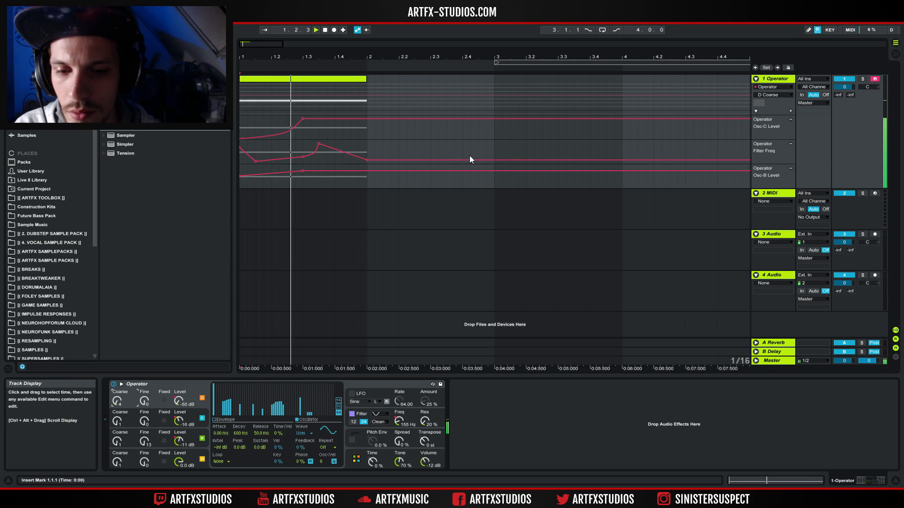
key(space)
Step: Raise the end of oscillator D's level automation to about -6.7 dB, remove the beat 1.4 breakpoint, and replay the clip
click(178, 401)
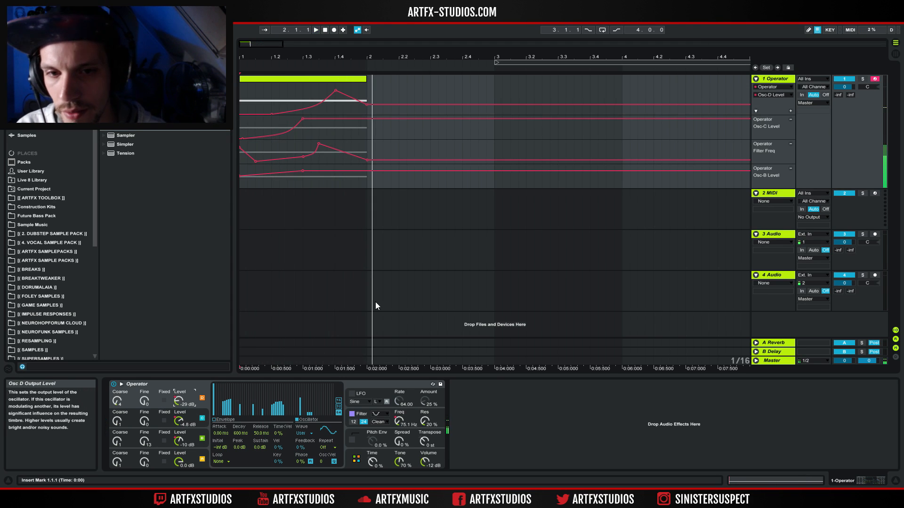
drag(368, 108, 368, 87)
key(space)
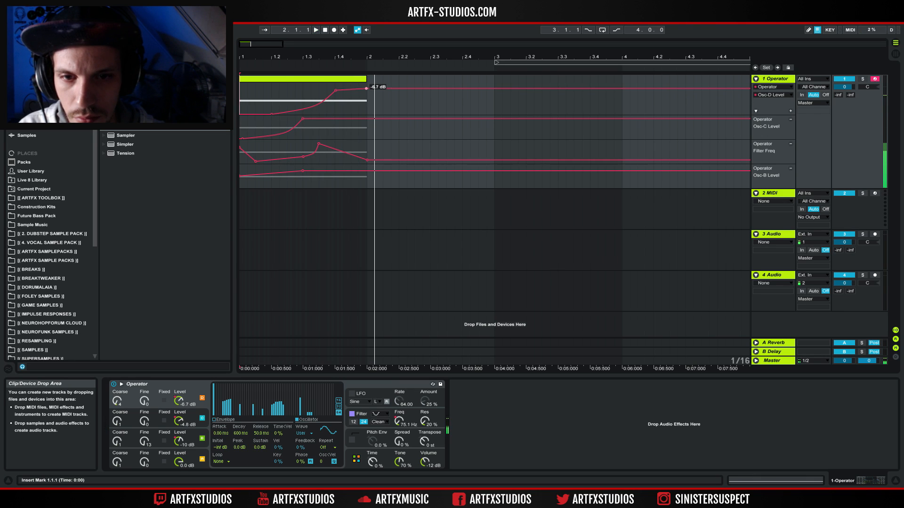
click(336, 90)
key(space)
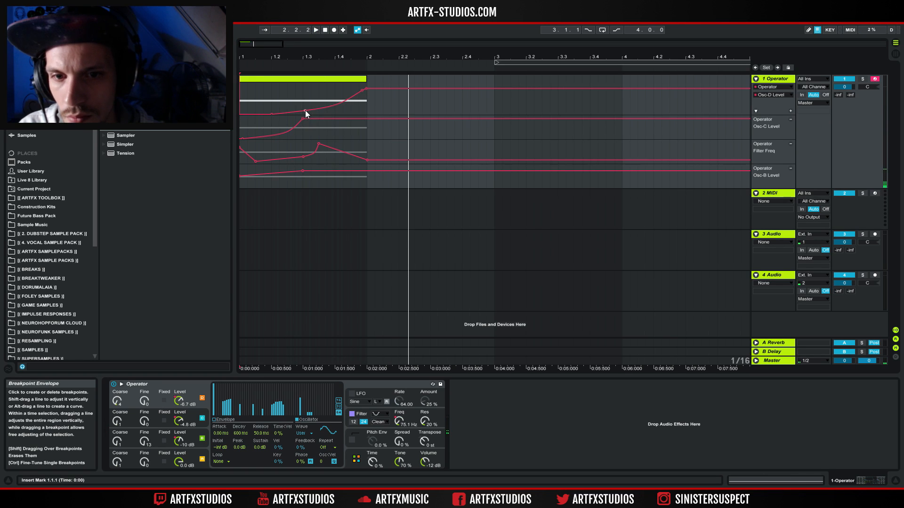
Step: Reshape oscillator D's level to rise from beat 1.3 to about -8.5 dB at beat 1.4, ending at about -19 dB at beat 2
drag(362, 91, 353, 94)
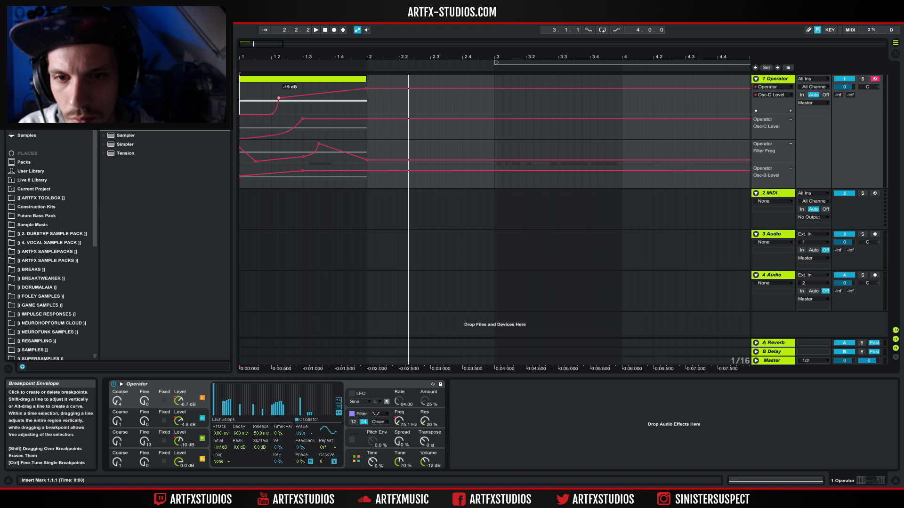
drag(367, 89, 336, 90)
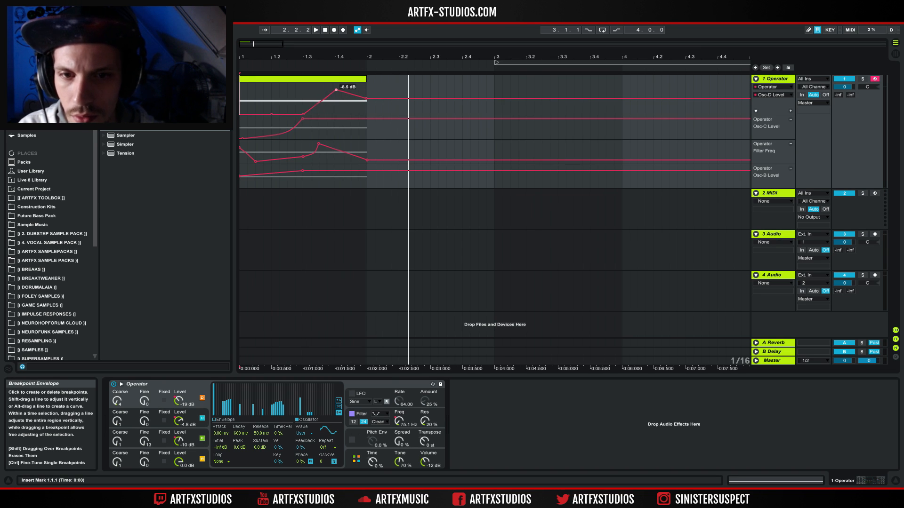
key(space)
key(space)
Step: Try delaying oscillator D's level rise until just before beat 1.4 with a higher peak, and replay the clip
drag(321, 100, 335, 114)
key(space)
key(space)
drag(336, 112, 337, 86)
key(space)
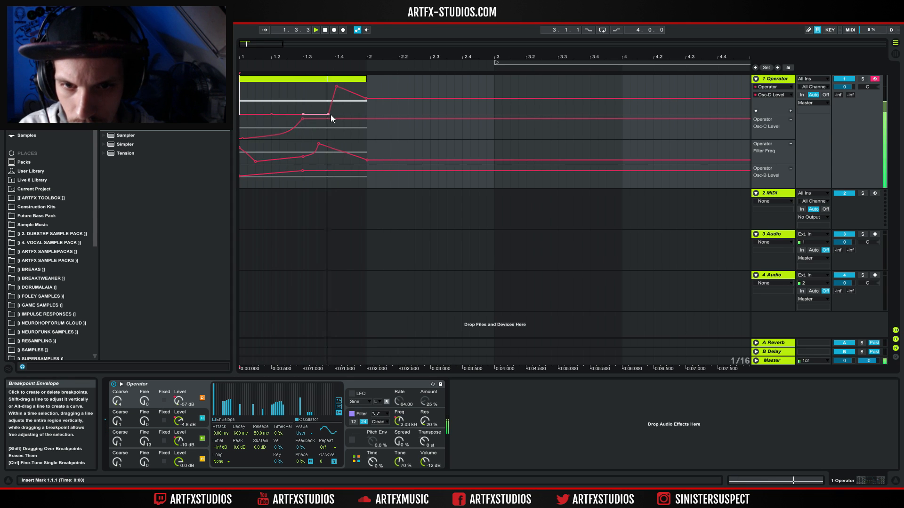
key(space)
Step: Lower oscillator D's level peak at beat 1.4 to about -19 dB, remove the beat 1.3 breakpoint, and replay the clip
drag(337, 87, 335, 98)
key(space)
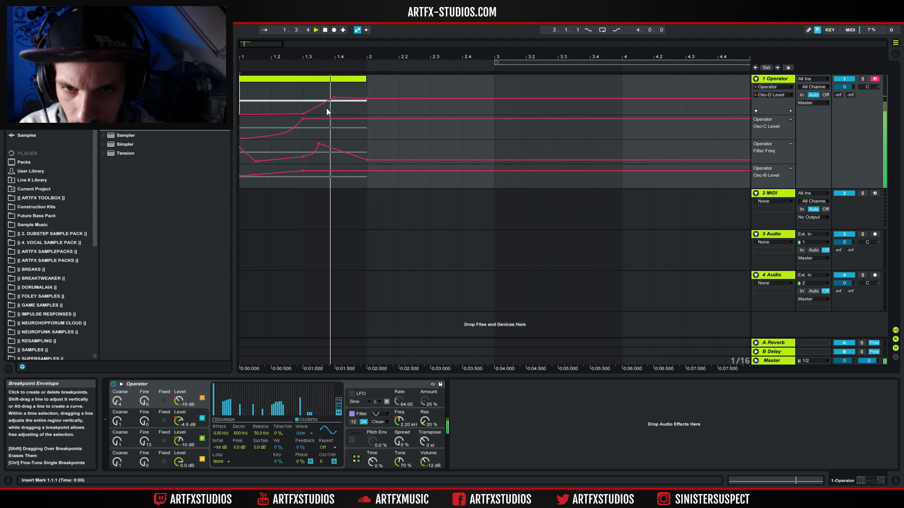
key(space)
click(303, 114)
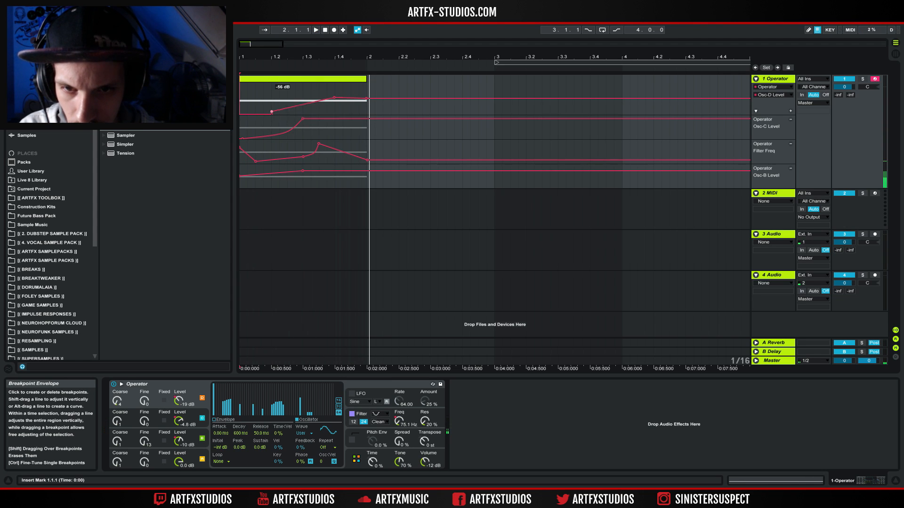
key(space)
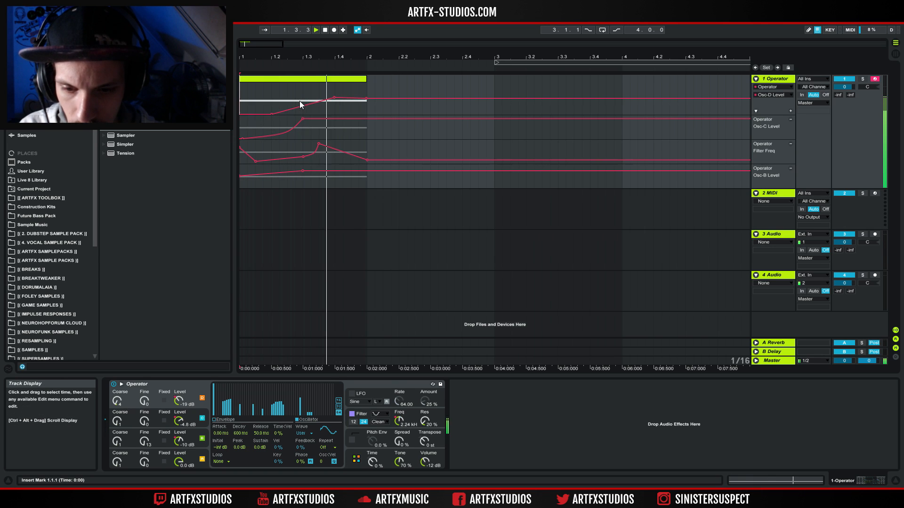
Step: Replace the beat 1.4 level peak with an -inf dB breakpoint so oscillator D ramps up only from beat 1.4 to 2, and audition
drag(332, 98, 366, 98)
key(space)
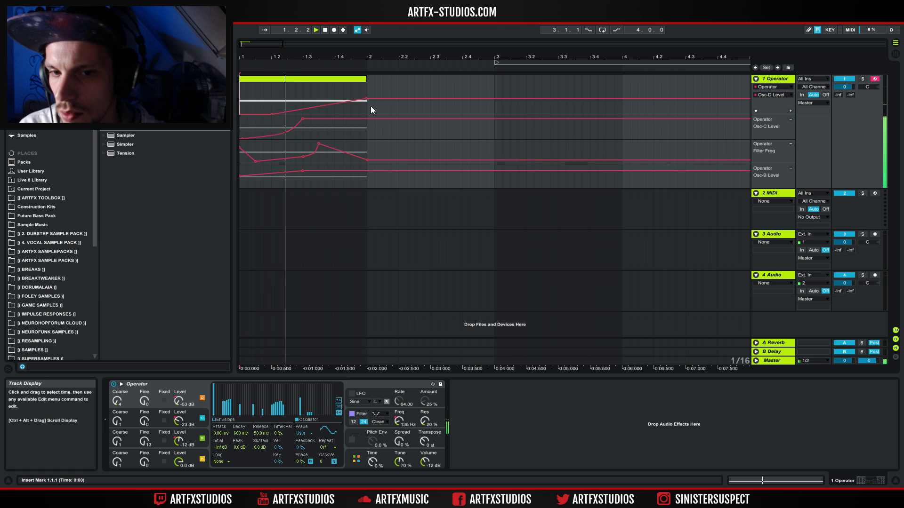
drag(326, 105, 335, 115)
key(space)
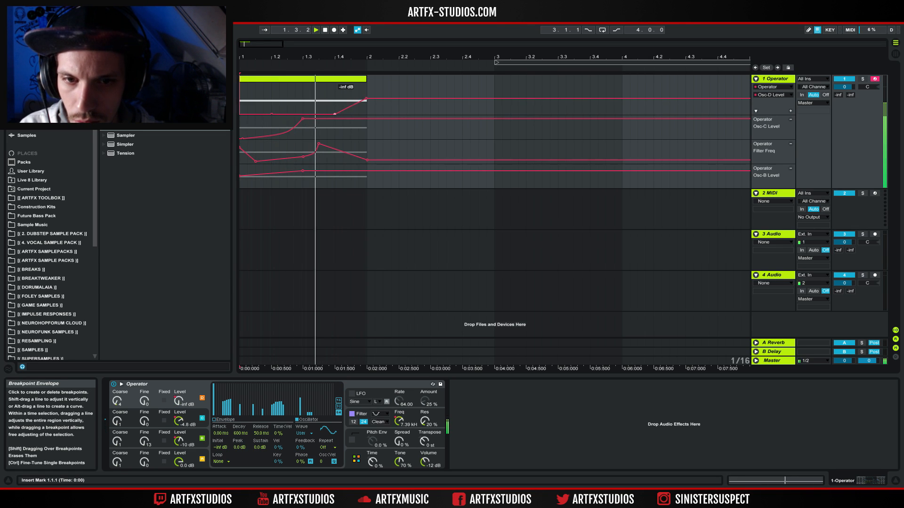
key(space)
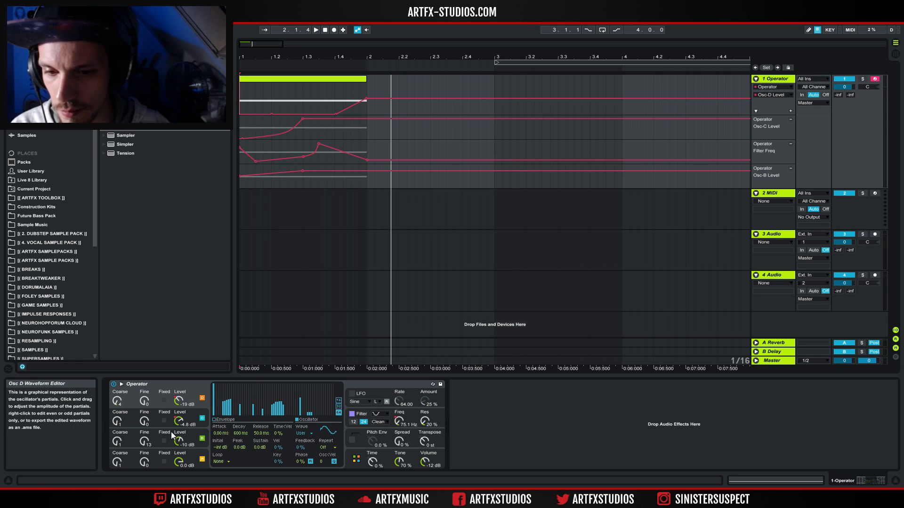
Step: Place oscillator D's level automation in its own lane, choose the fully stacked first algorithm, and play the clip
click(358, 461)
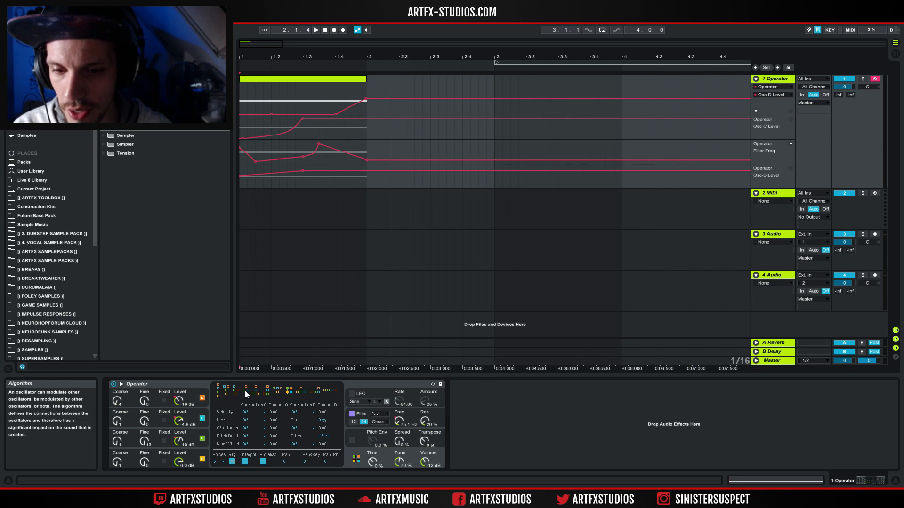
click(790, 110)
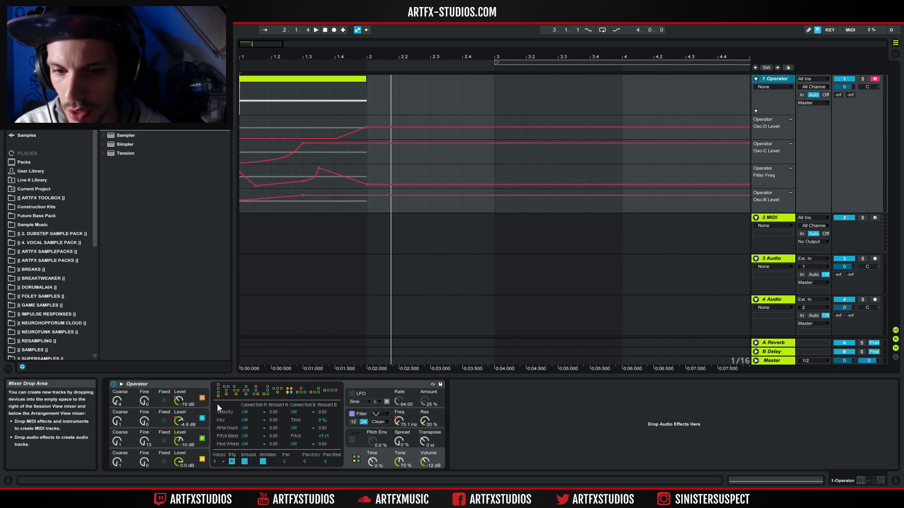
key(space)
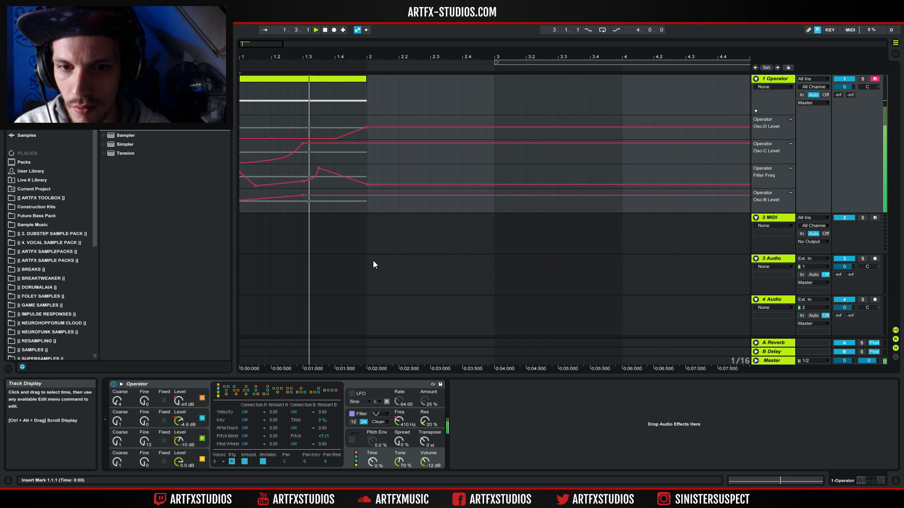
Step: Audition the clip with the following oscillator algorithms one after another, from the second up to the fifth
click(226, 388)
key(space)
key(space)
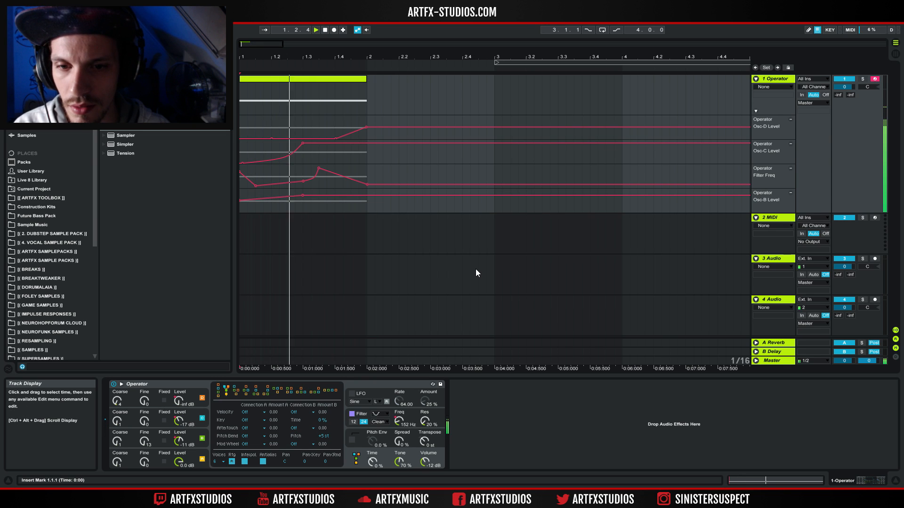
key(space)
key(space)
click(246, 391)
key(space)
key(space)
click(256, 394)
key(space)
key(space)
Step: Audition the clip with the sixth, seventh and eighth oscillator algorithms in turn
click(267, 393)
key(space)
key(space)
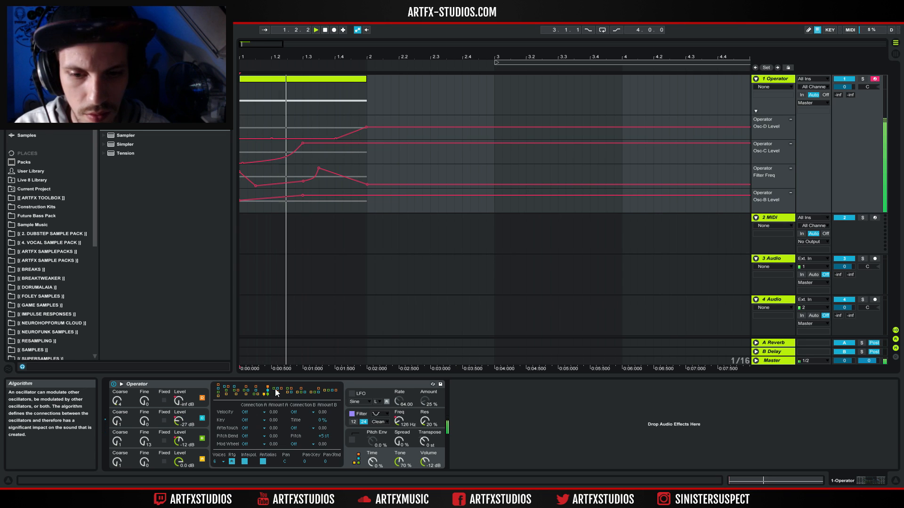
click(278, 391)
key(space)
key(space)
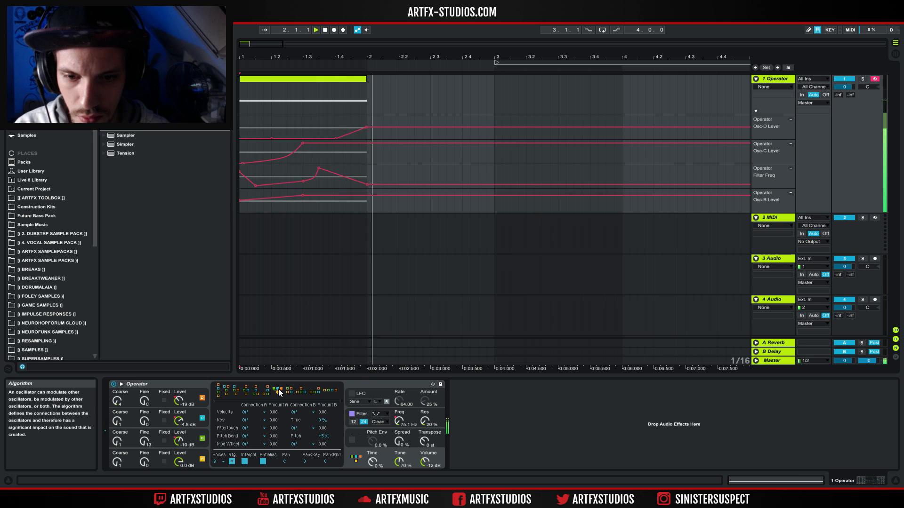
click(288, 390)
key(space)
key(space)
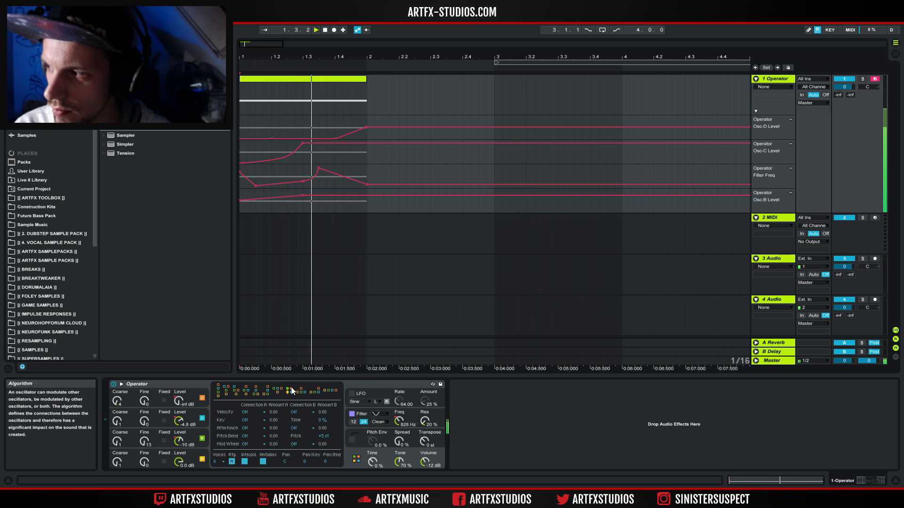
key(space)
Step: Try the ninth and tenth algorithms, and play the clip with the last one, where all four oscillators run in parallel
click(301, 392)
key(space)
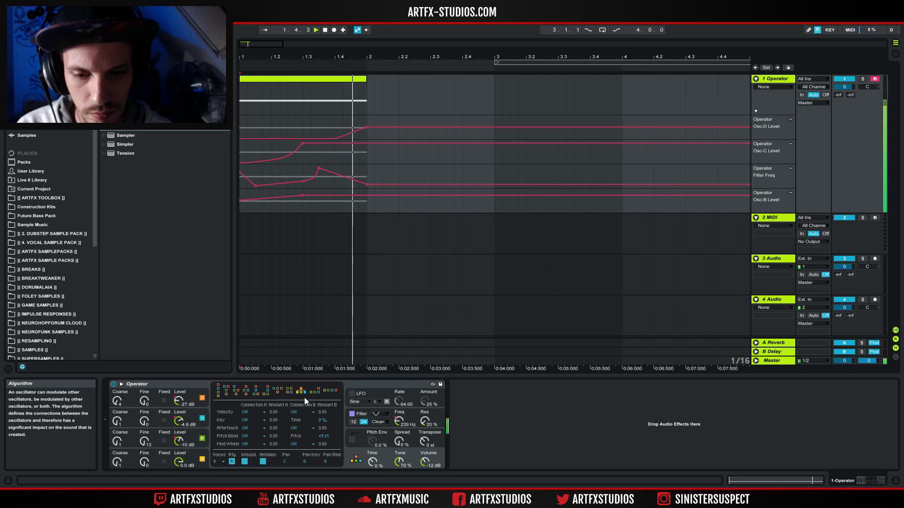
click(317, 392)
key(space)
key(space)
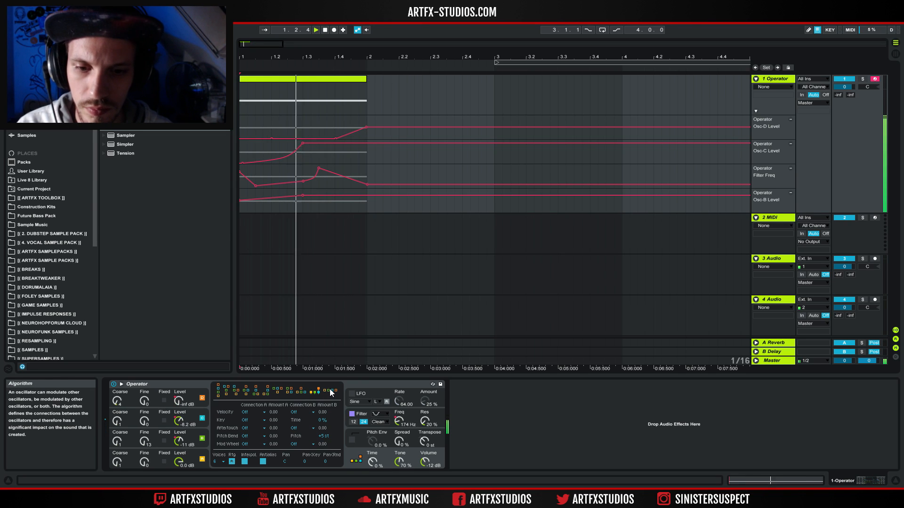
click(333, 392)
key(space)
key(space)
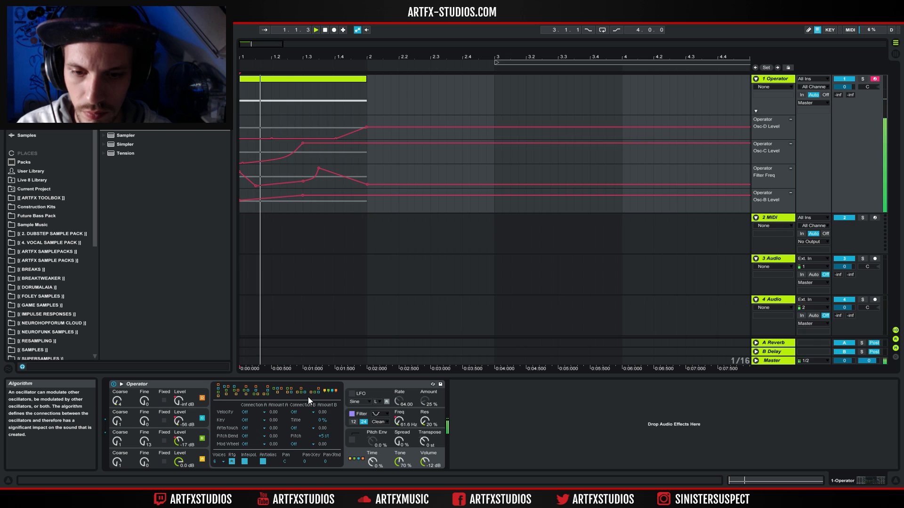
Step: Audition the clip with another algorithm, and choose the one with two parallel stacks of two oscillators
click(301, 393)
key(space)
key(space)
click(289, 391)
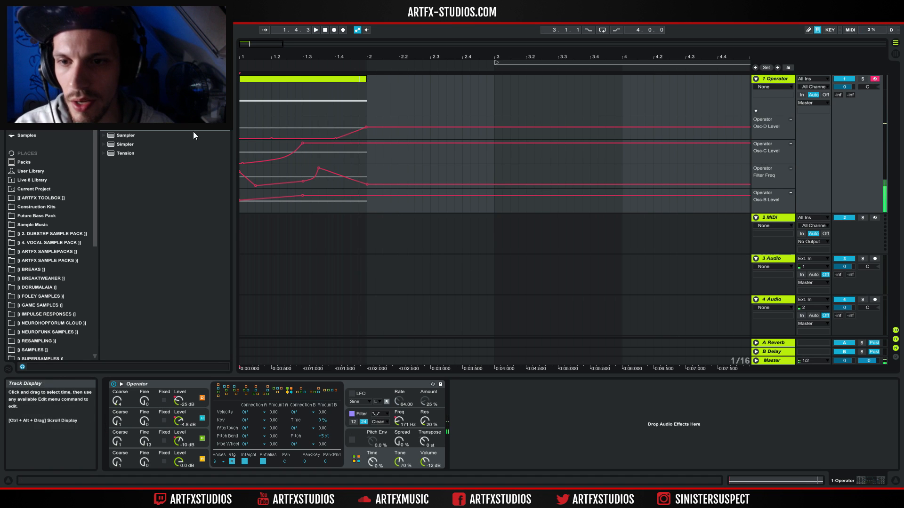
Step: Add an Auto Filter after Operator and set it to the Morph type with 0% resonance and morph at 98 hp/no
click(32, 90)
click(126, 90)
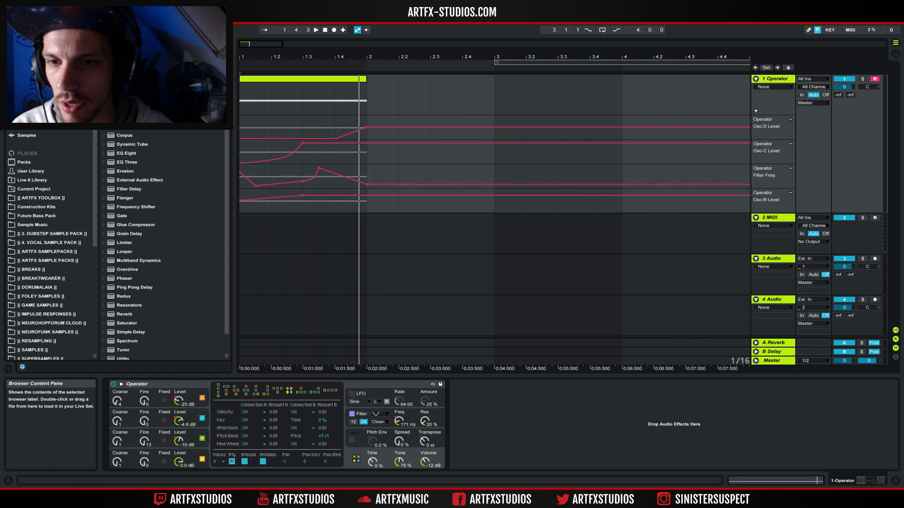
drag(126, 90, 480, 401)
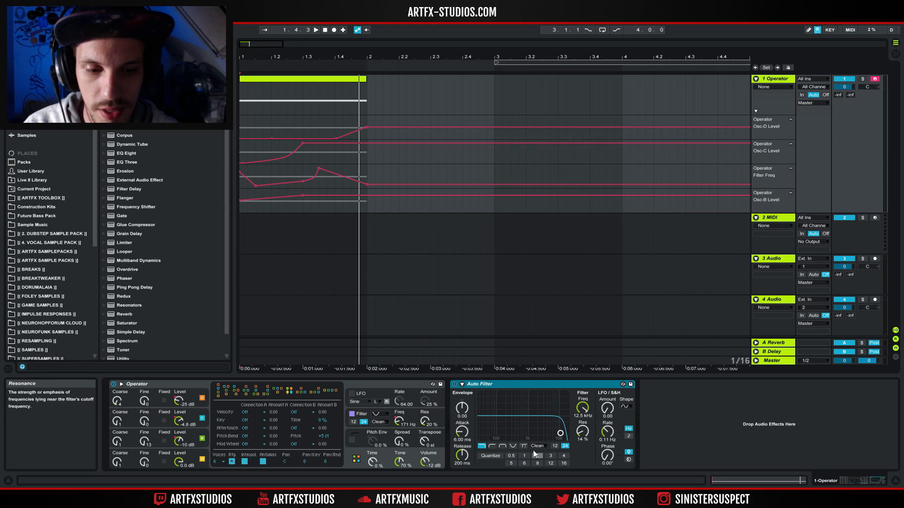
click(522, 446)
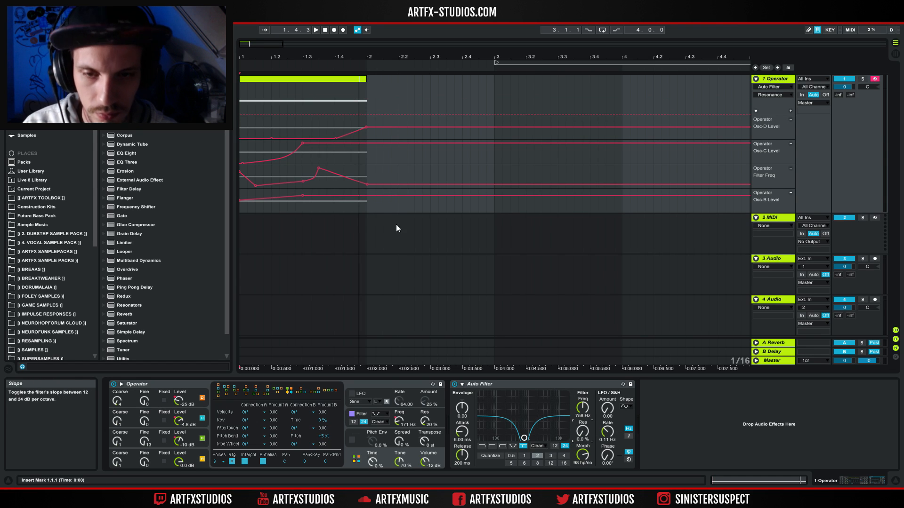
Step: Automate the Auto Filter's frequency over the clip with several peaks and dips, ending at about 106 Hz, and play it
click(582, 407)
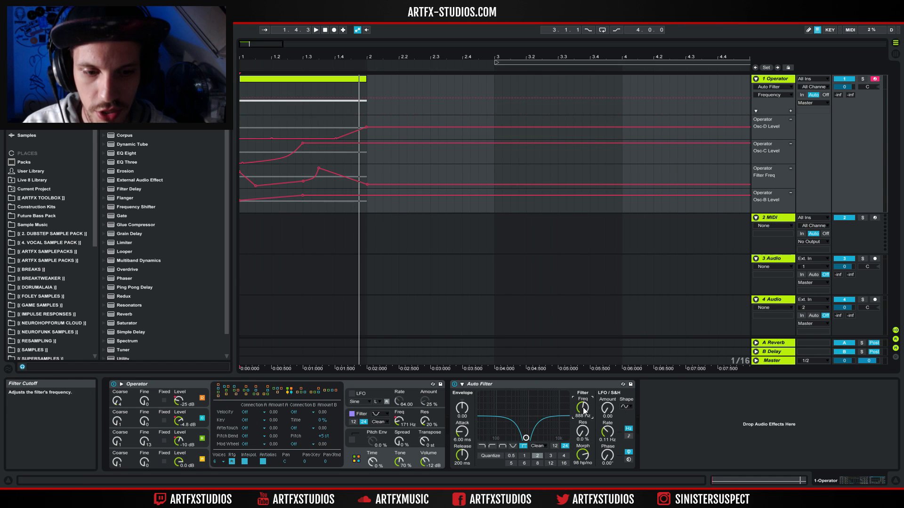
key(space)
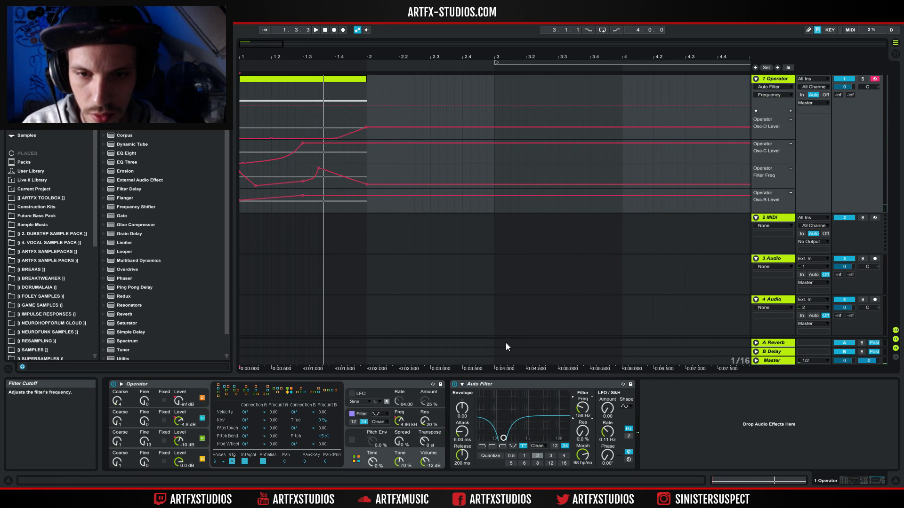
double_click(240, 107)
drag(255, 107, 366, 107)
key(space)
key(space)
key(space)
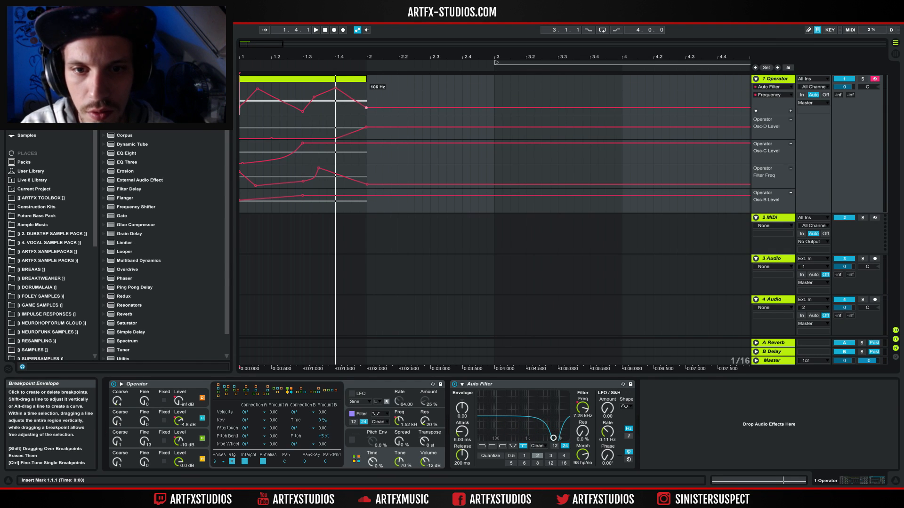
key(space)
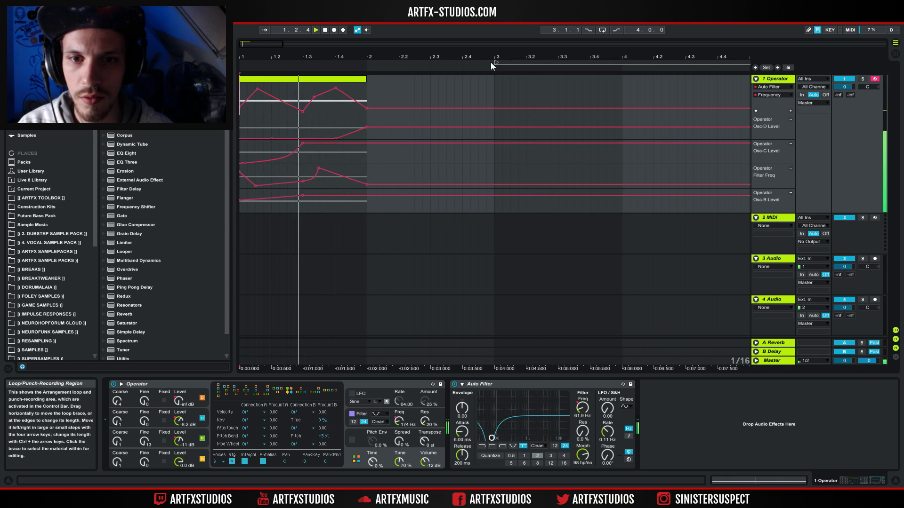
Step: Reshape the frequency curve's second half to dip before beat 1.4 and rise to about 879 Hz at the clip's end, and play it
key(space)
drag(336, 88, 368, 98)
key(space)
key(space)
key(space)
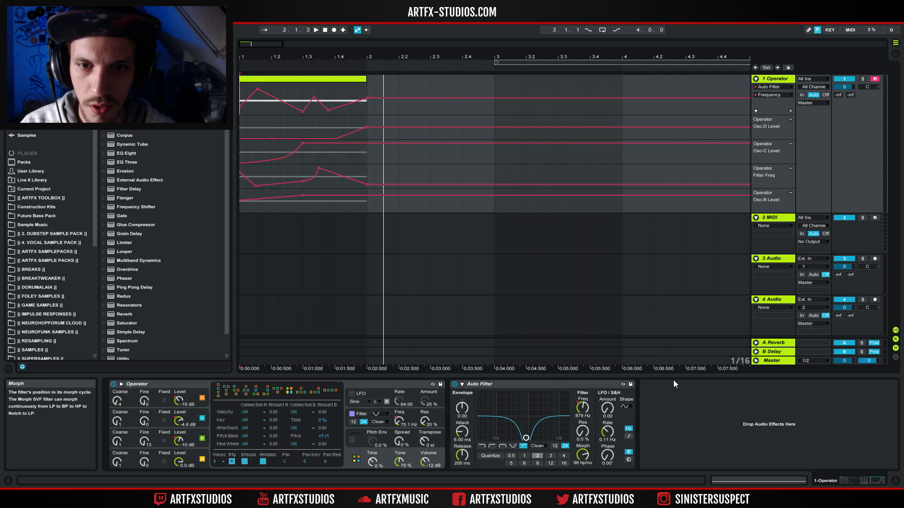
Step: Give the frequency automation its own lane, and automate Morph flat until about beat 1.4, falling to about 93 bp/hp at the clip's end
click(791, 111)
click(582, 455)
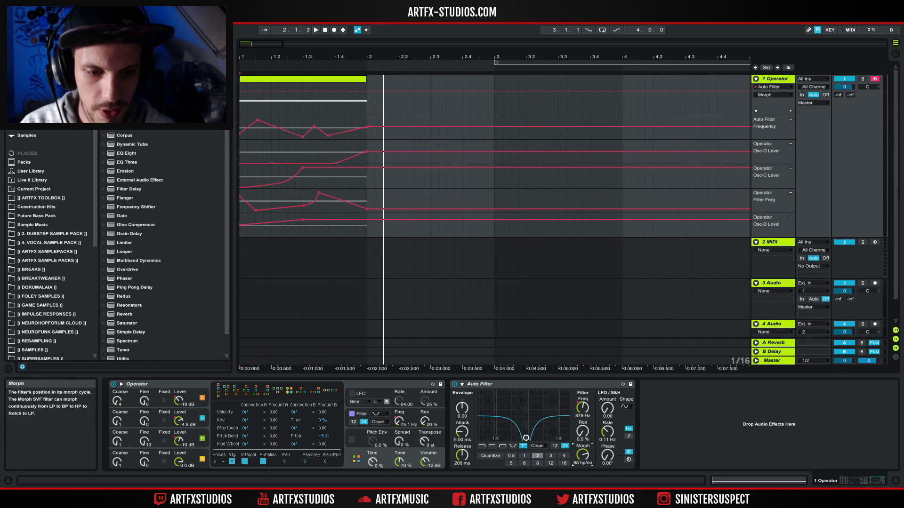
click(303, 91)
click(342, 91)
drag(341, 91, 337, 92)
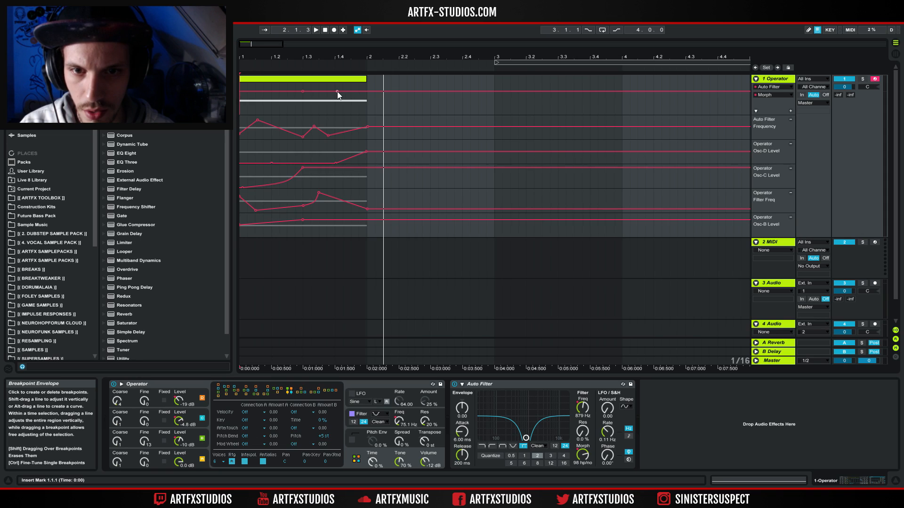
click(365, 92)
drag(364, 91, 364, 99)
key(space)
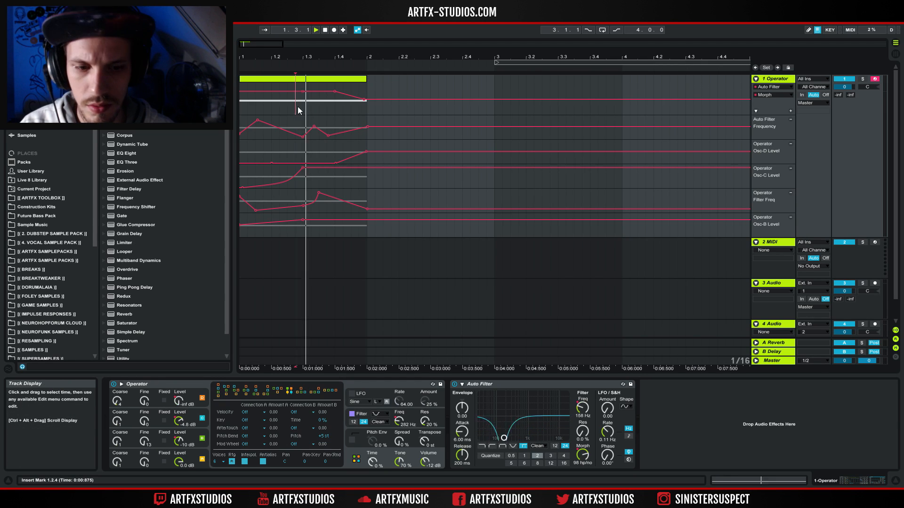
Step: Audition the clip, and lower the end point of the Auto Filter frequency curve to about 198 Hz
click(261, 83)
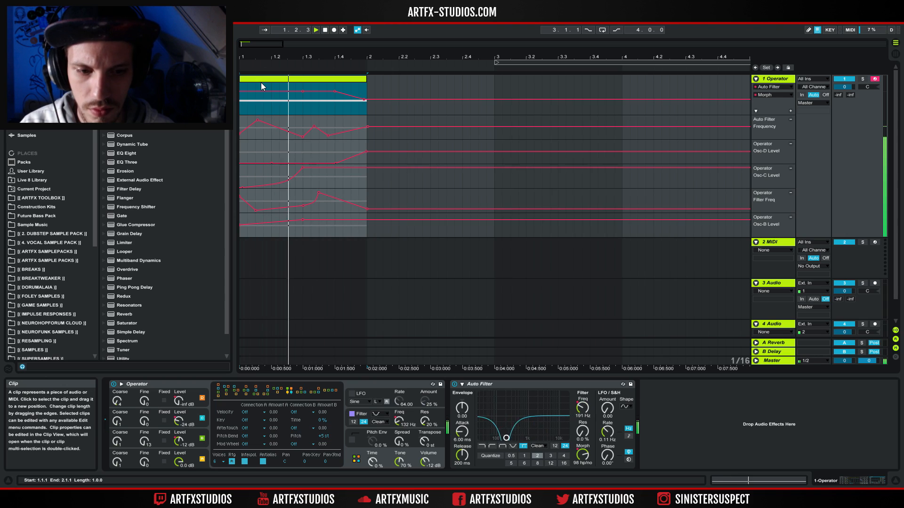
key(space)
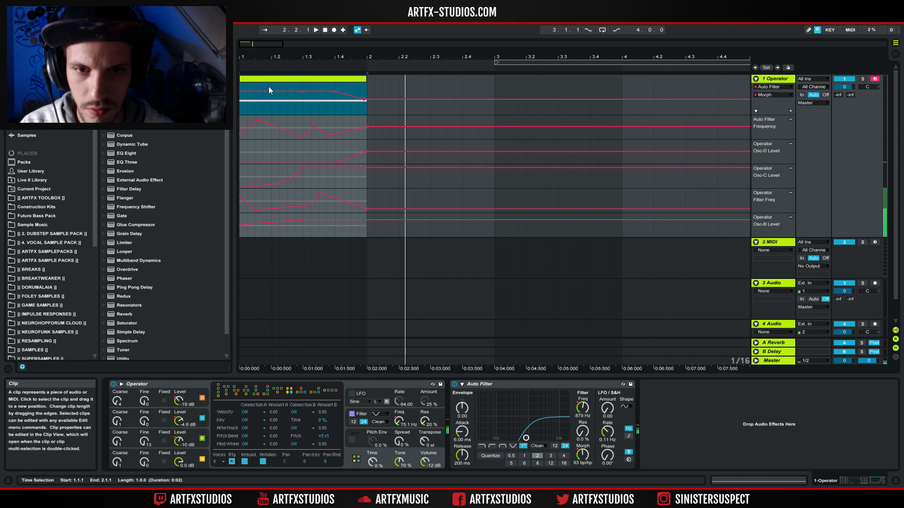
click(382, 105)
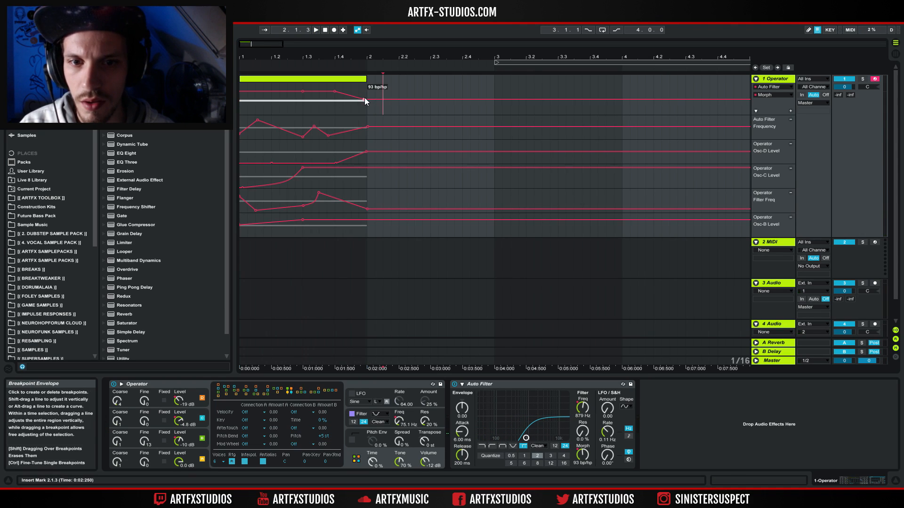
drag(368, 127, 368, 132)
key(space)
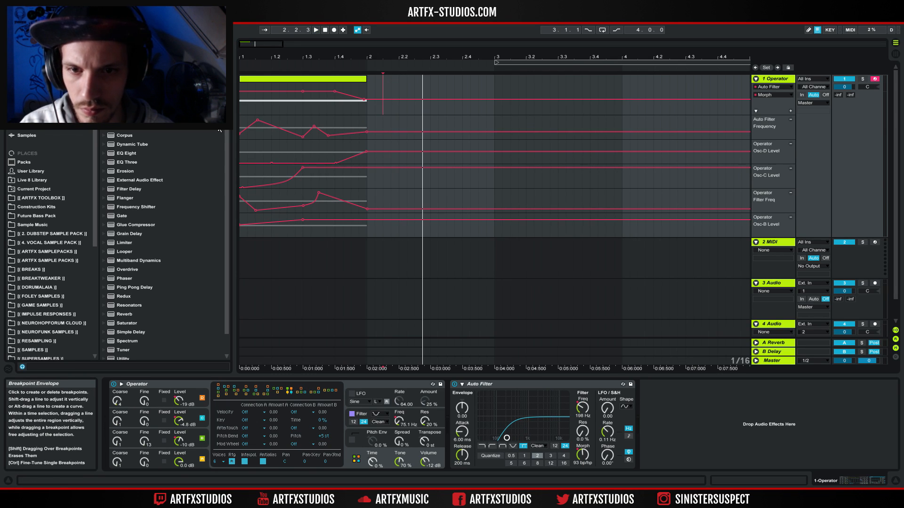
click(242, 121)
key(space)
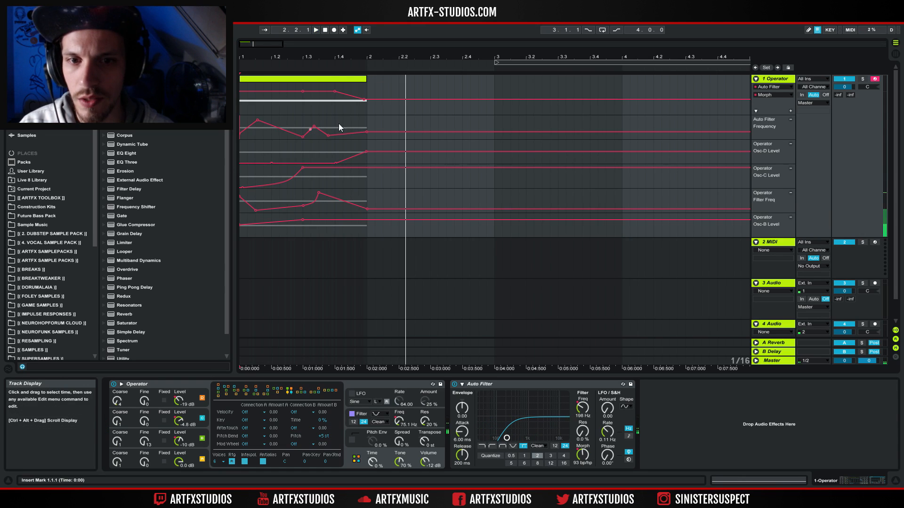
Step: Add Morph breakpoints around beat 1.2, try a deep dip to 90 lp/bp, and settle on a shallow dip just before beat 1.3
click(259, 91)
click(288, 91)
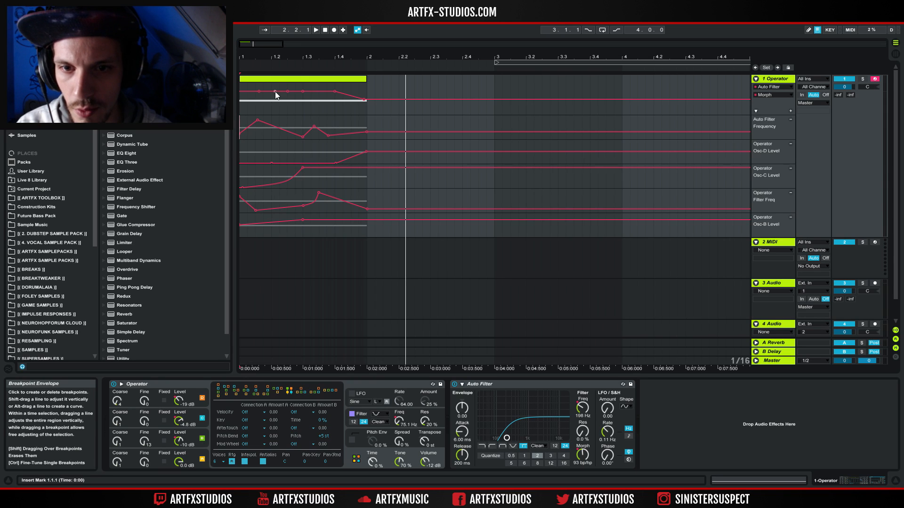
drag(274, 92, 272, 107)
key(space)
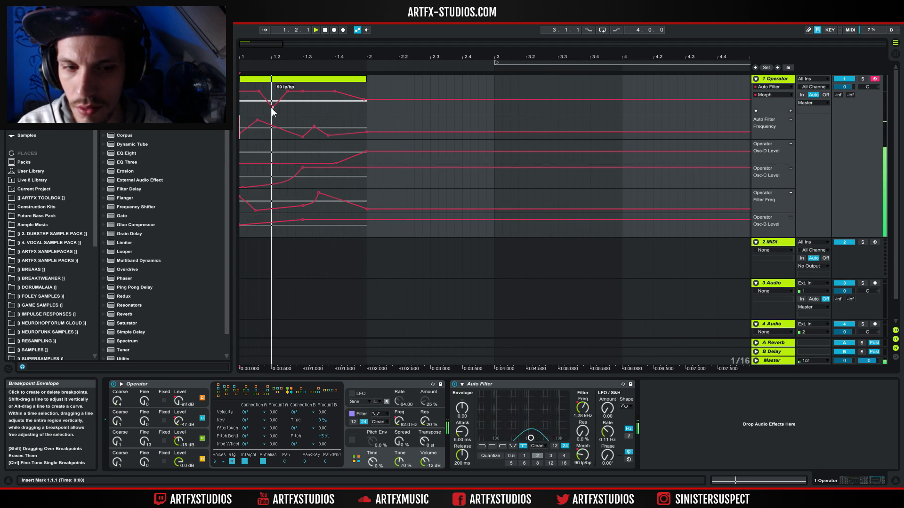
drag(273, 108, 274, 91)
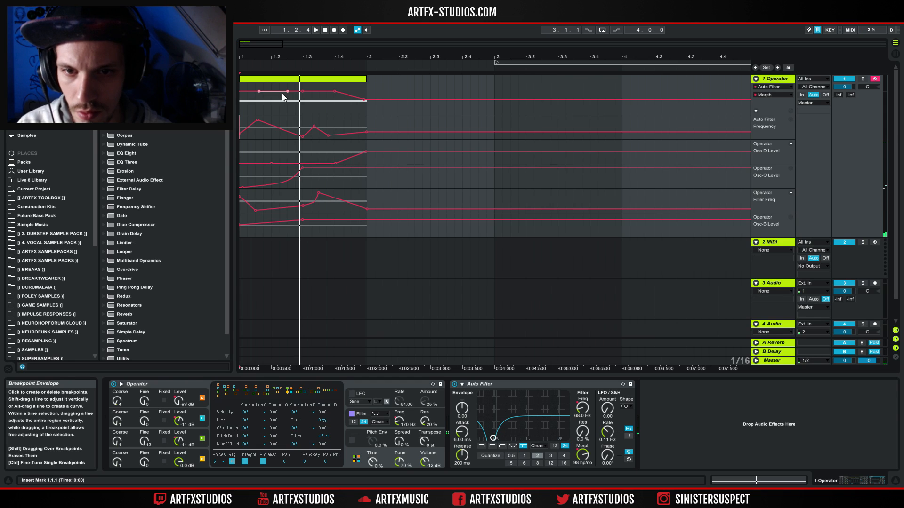
mouse_move(290, 85)
mouse_down()
mouse_move(293, 104)
mouse_move(292, 95)
mouse_up()
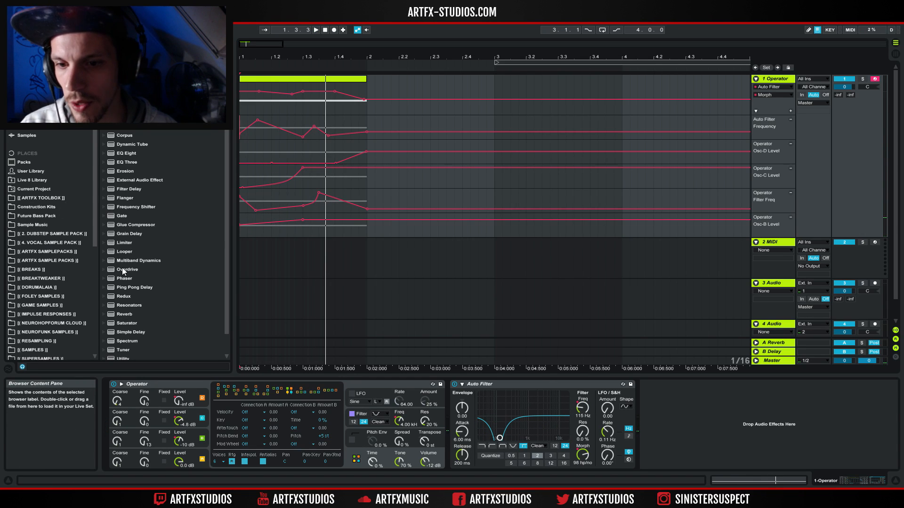
Step: Try the Hard shaper on Operator's filter, then choose the Soft shaper, playing the clip with each
click(398, 421)
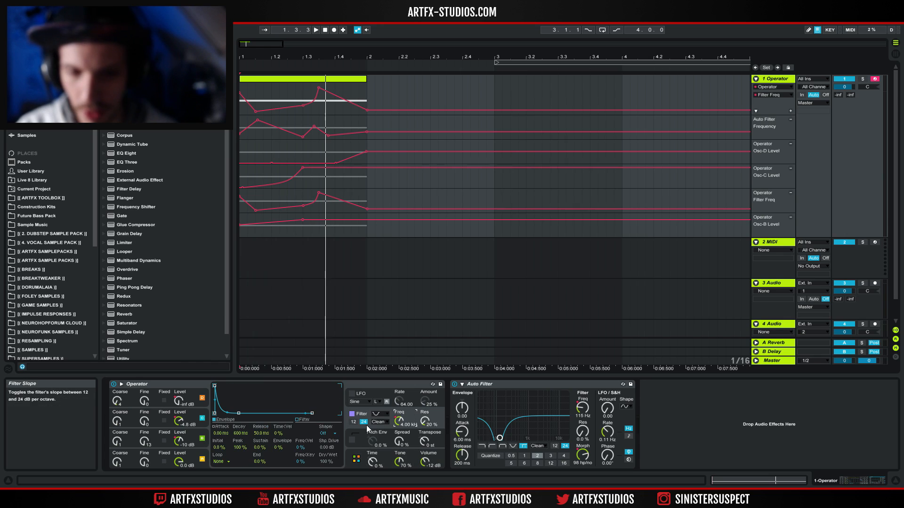
click(332, 434)
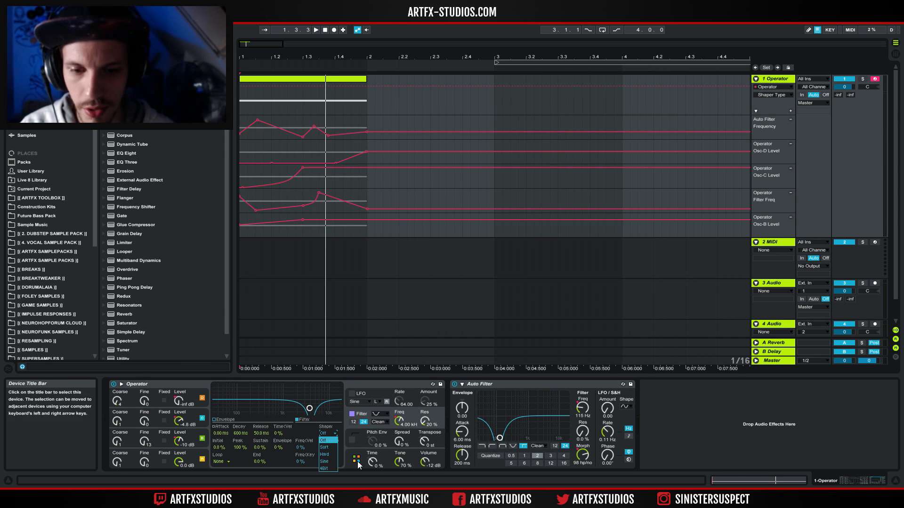
click(328, 459)
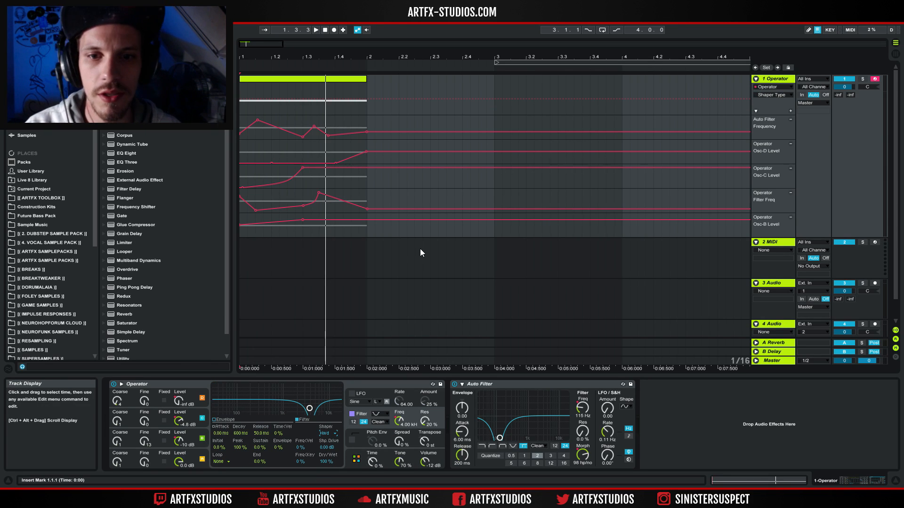
key(space)
key(space)
click(335, 435)
click(334, 441)
key(space)
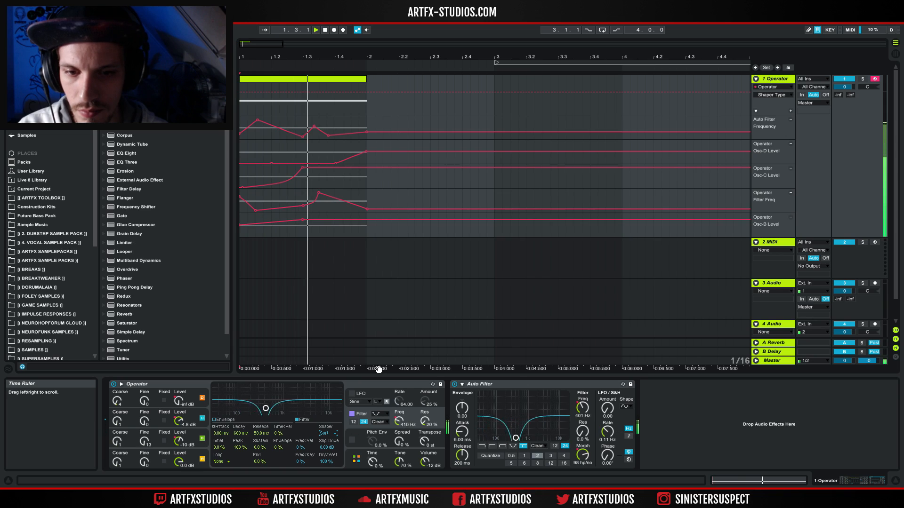
key(space)
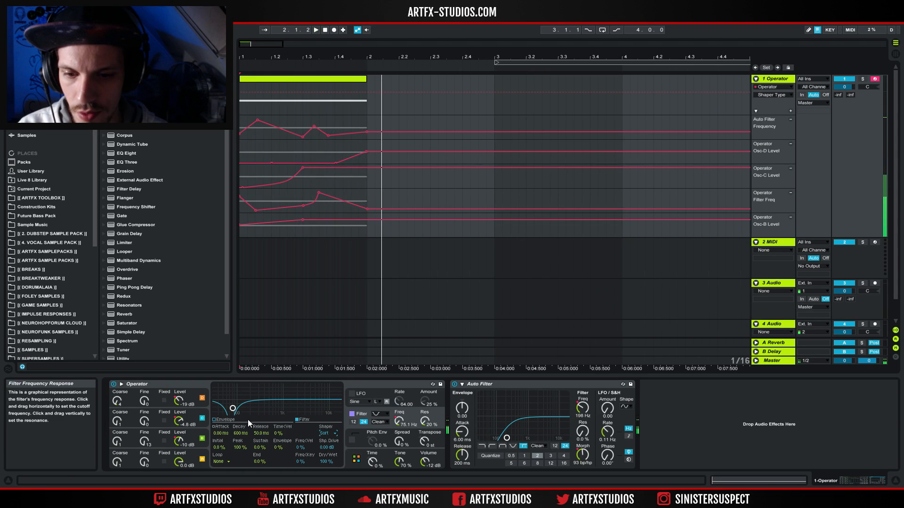
Step: Set oscillator B's fine tuning to 10 and the filter shaper's Dry/Wet to 50%, playing the clip to check
click(144, 441)
key(space)
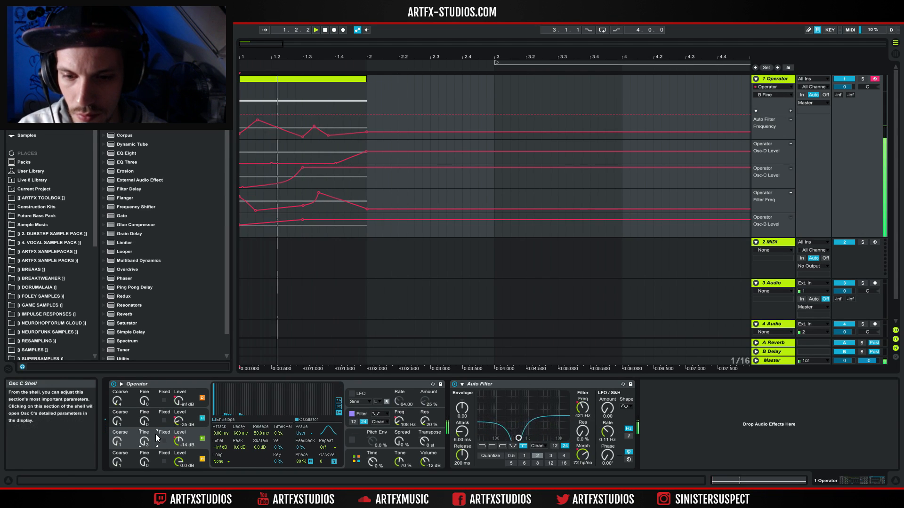
key(space)
key(space)
key(space)
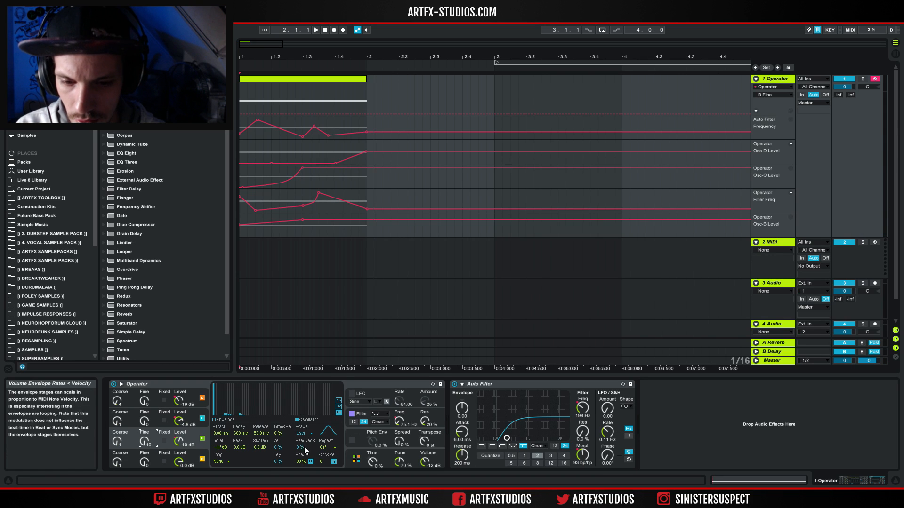
click(399, 419)
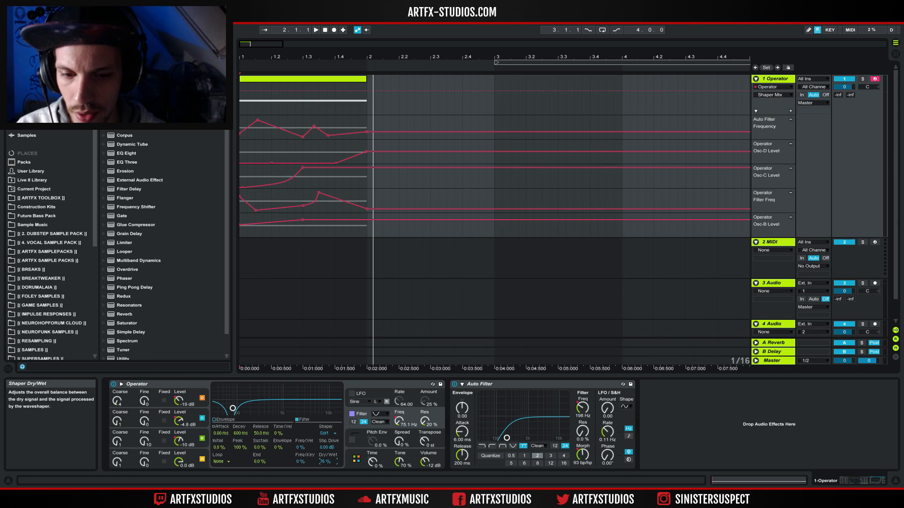
key(space)
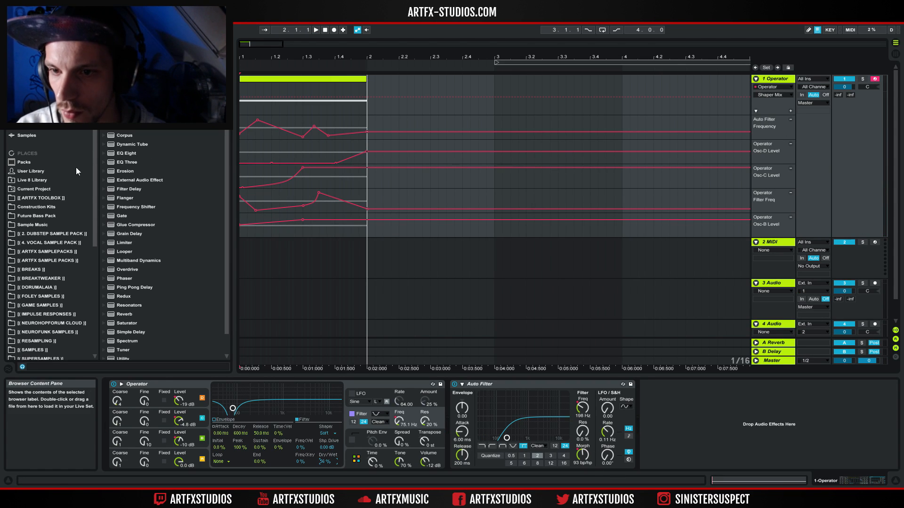
Step: Add a Glue Compressor after the Auto Filter
click(29, 117)
click(29, 91)
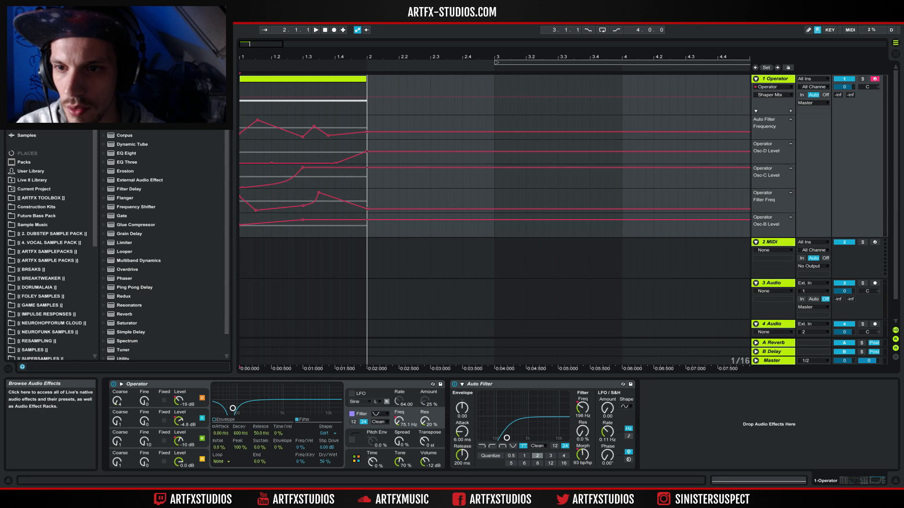
drag(137, 224, 678, 418)
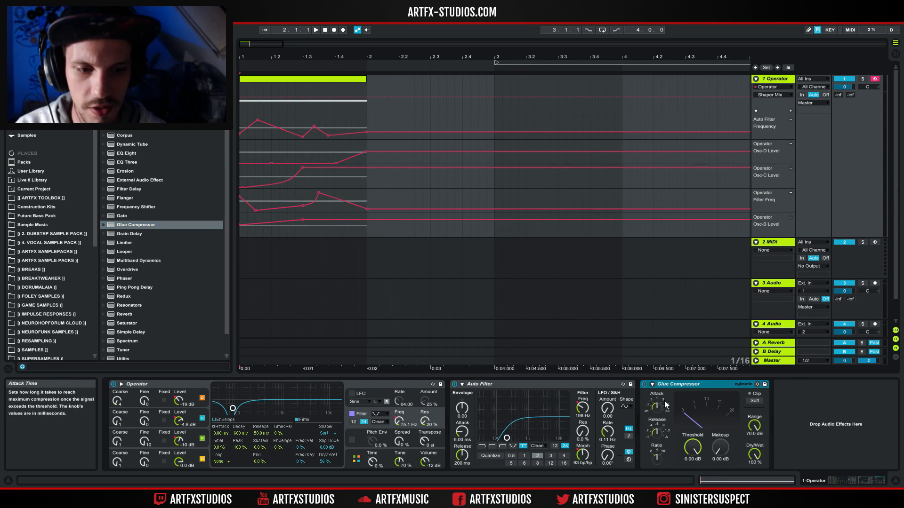
Step: Set the compressor's threshold to -28.9 dB, adjust its release, and raise the makeup gain to 8.41 dB while auditioning the clip
drag(700, 451, 700, 458)
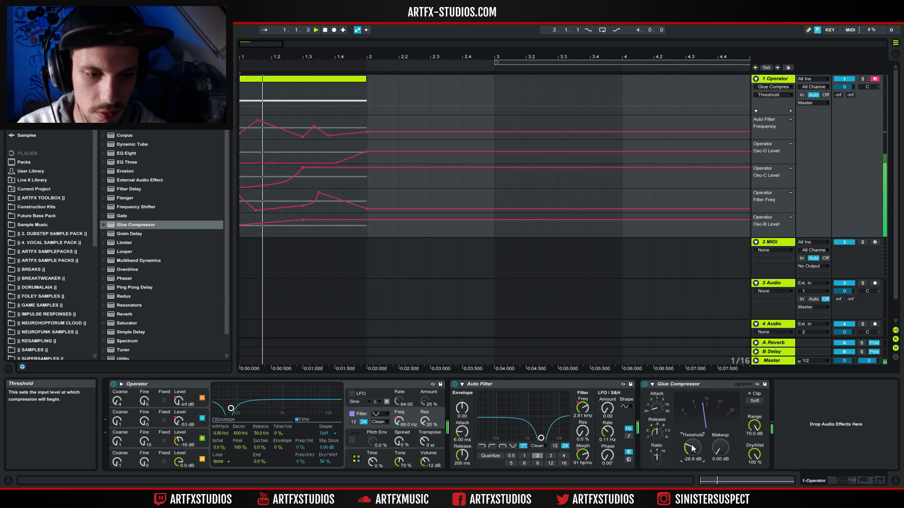
click(657, 432)
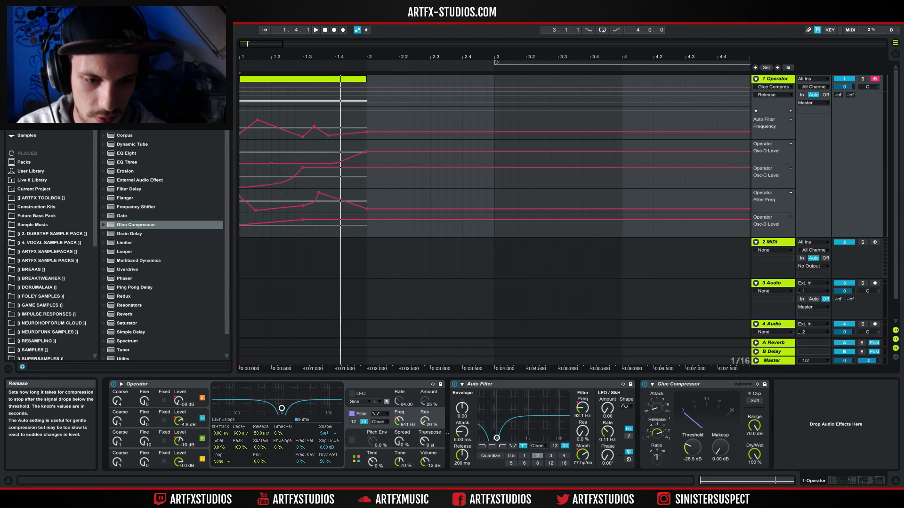
click(721, 448)
key(space)
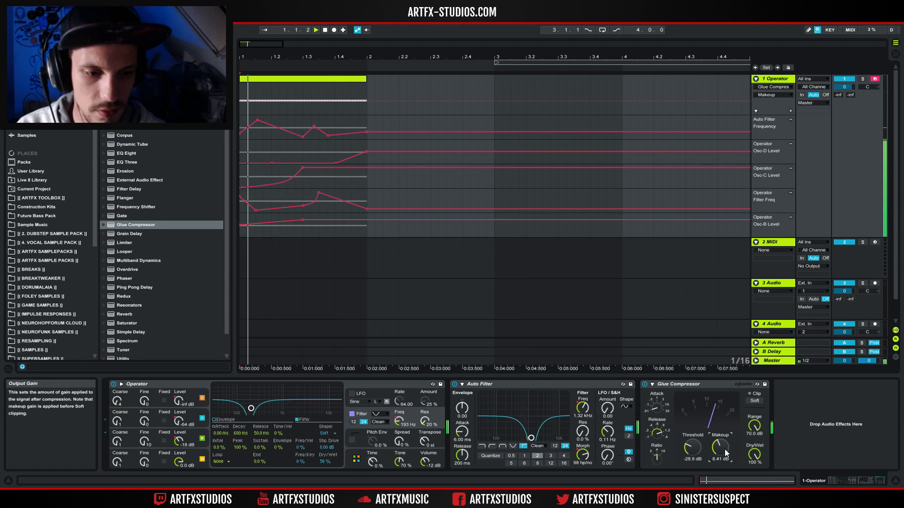
Step: Raise the Glue Compressor's makeup gain to 11.3 dB and browse the audio effects list
drag(720, 447, 720, 439)
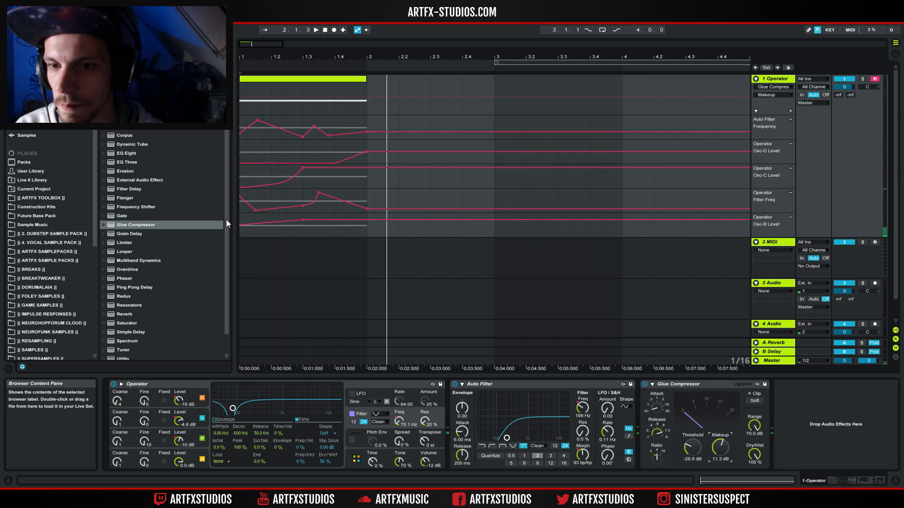
scroll(141, 278, down, 2)
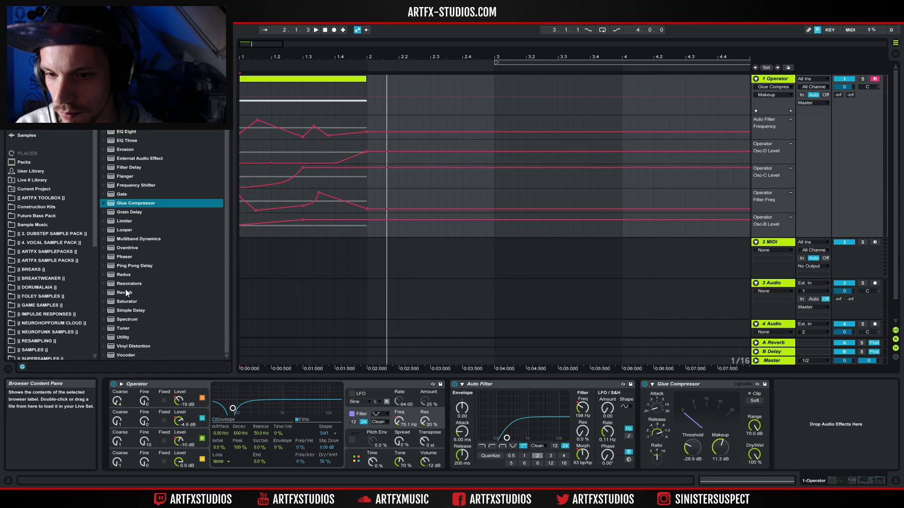
scroll(177, 185, up, 2)
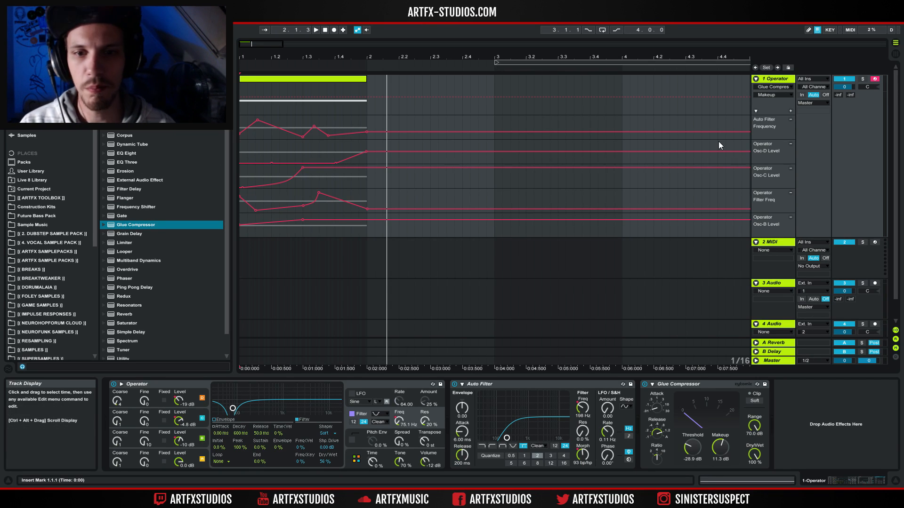
Step: Freeze the Operator track, copy its frozen clip onto the 3 Audio track, and extend the soloed clip to 2.1.2
right_click(776, 79)
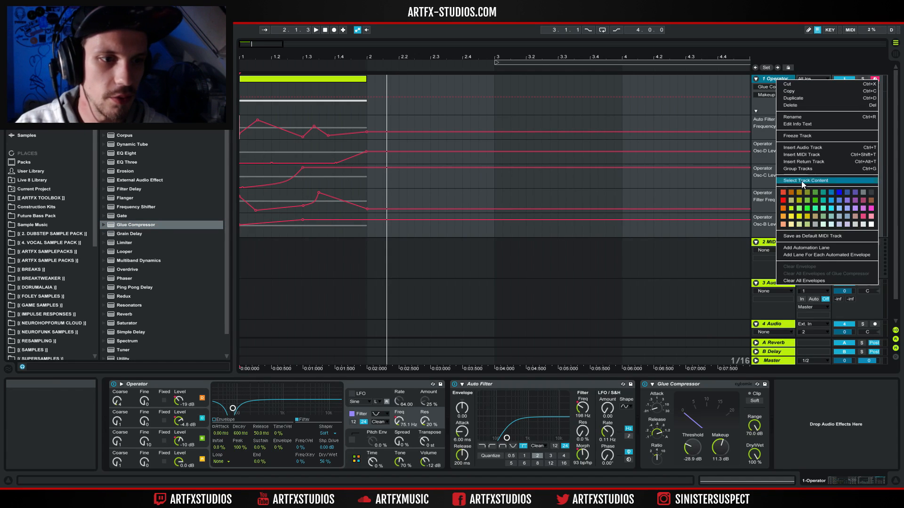
click(800, 136)
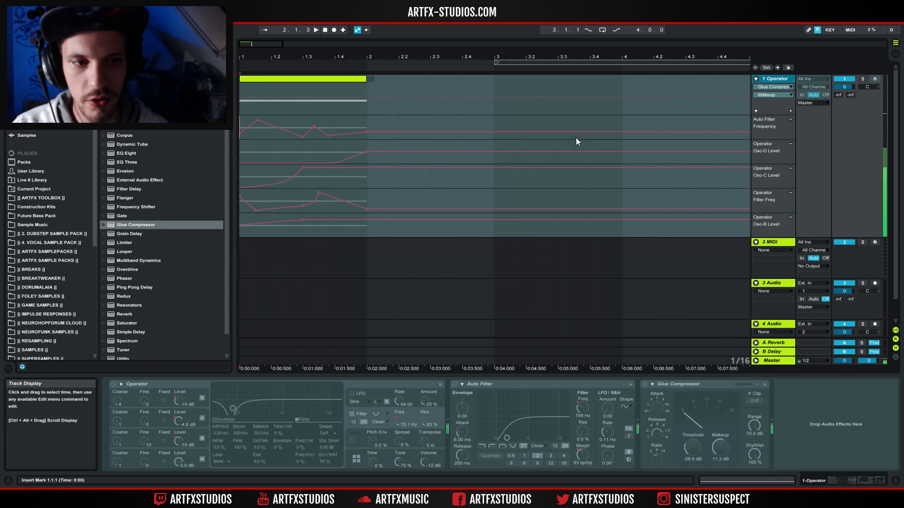
click(315, 80)
drag(314, 78, 308, 290)
click(863, 283)
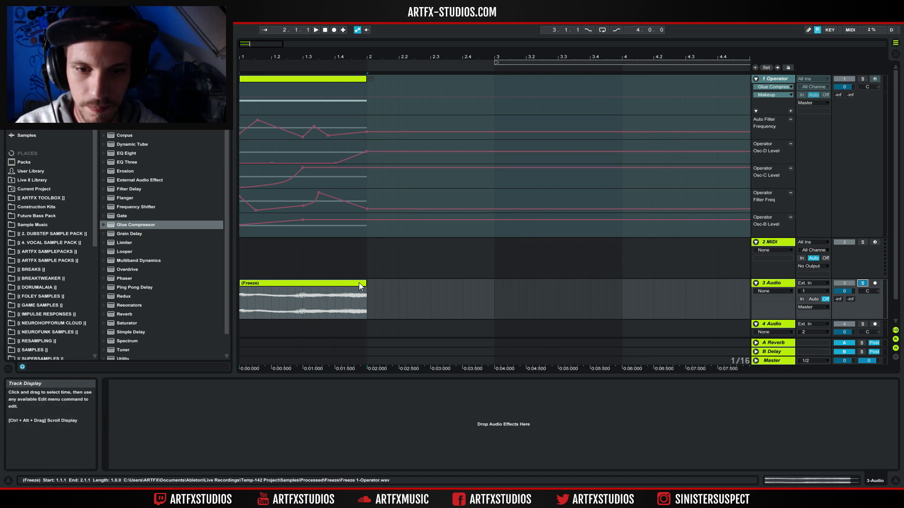
drag(366, 284, 379, 284)
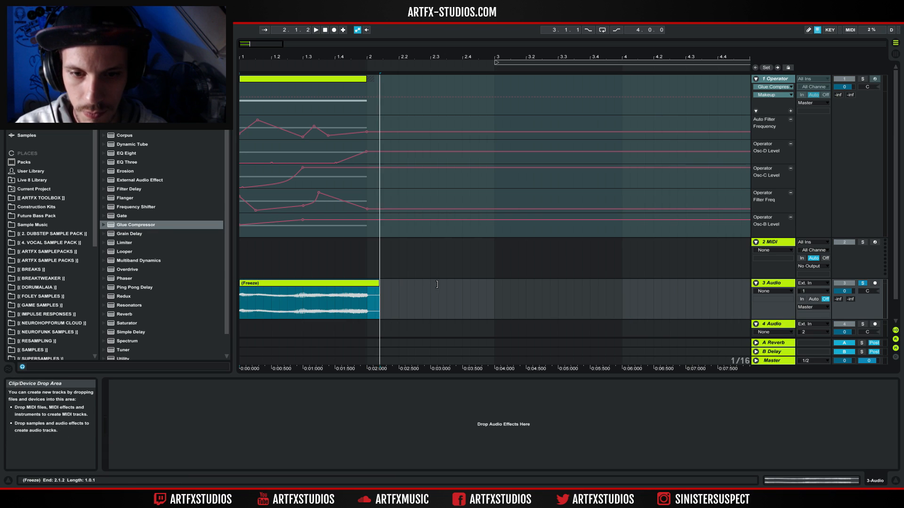
Step: Inspect the frozen clip's sample, return to the device view, and move the 2 MIDI track below the audio track holding that clip
double_click(252, 289)
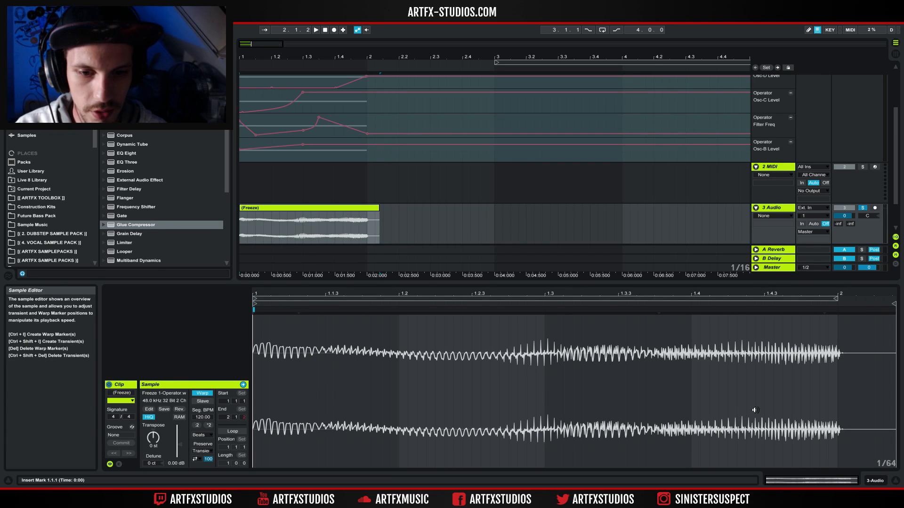
key(ctrl+t)
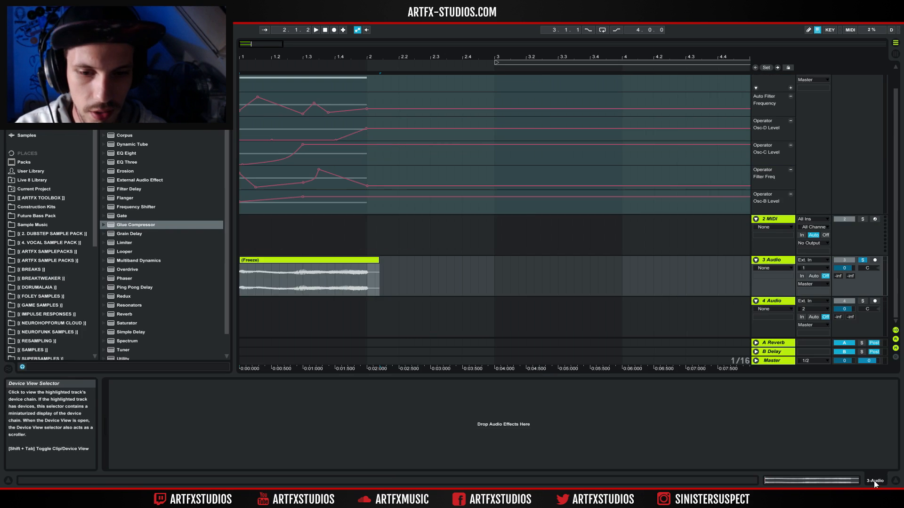
click(290, 259)
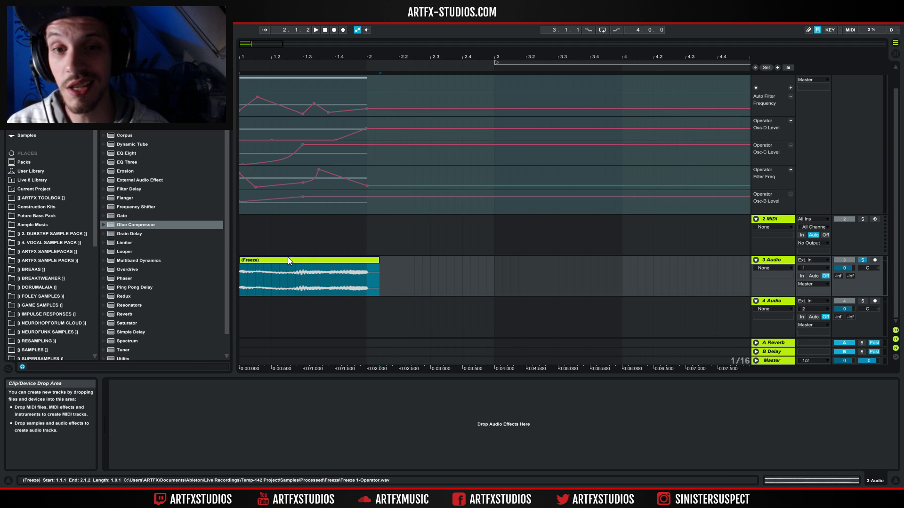
click(779, 223)
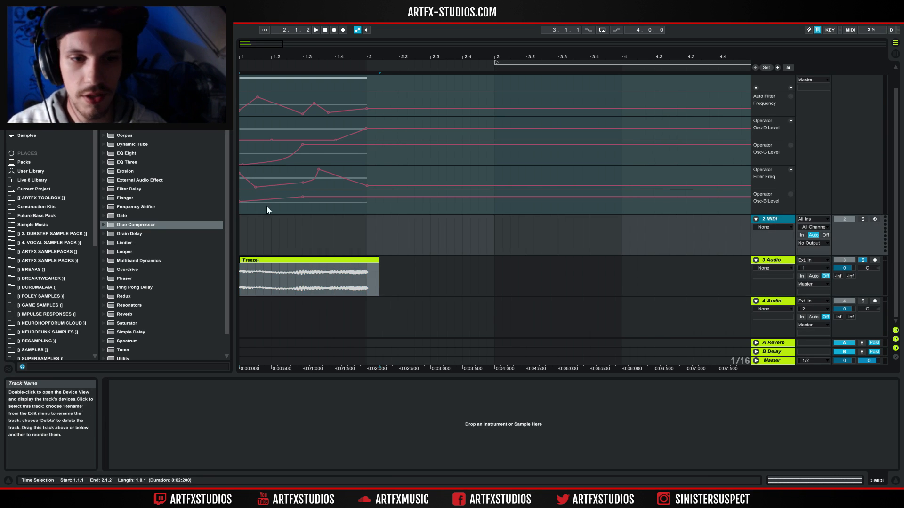
drag(778, 297, 779, 297)
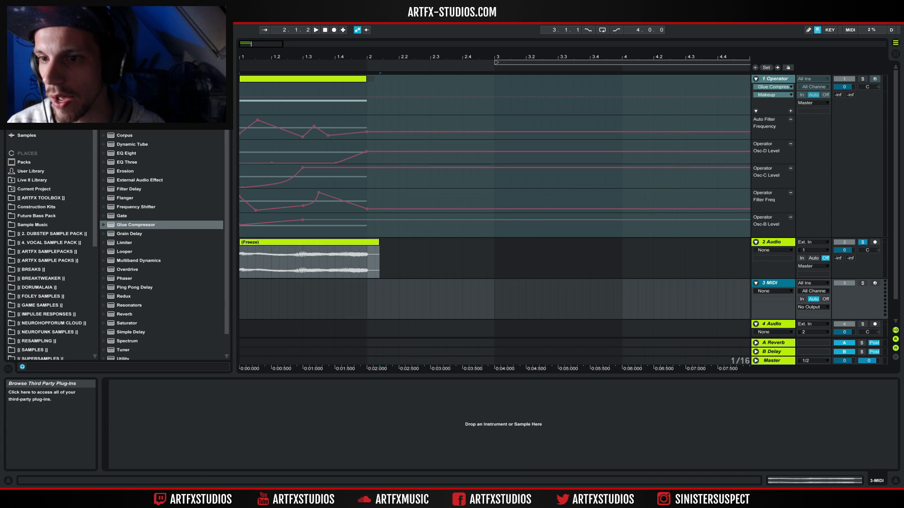
Step: Load Xfer Records' Serum_x64 plug-in onto the empty MIDI track
click(27, 117)
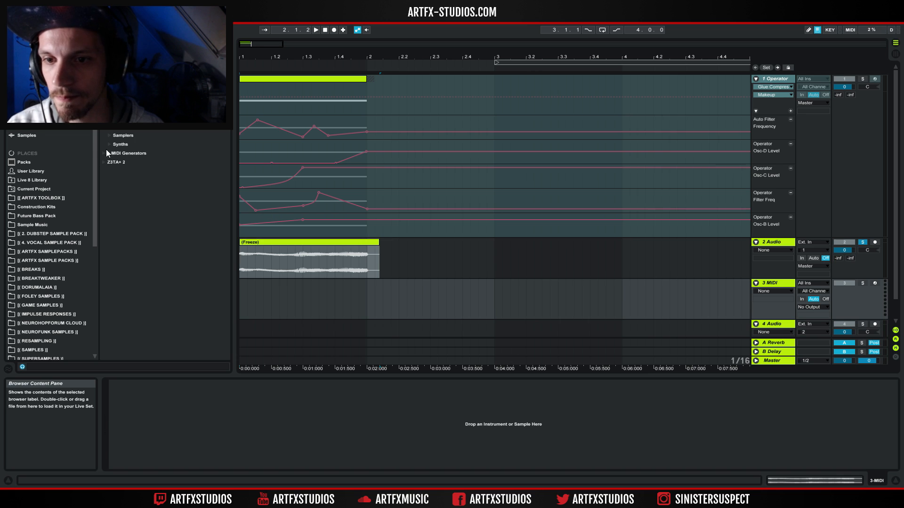
click(111, 145)
scroll(126, 331, down, 2)
click(109, 339)
double_click(152, 331)
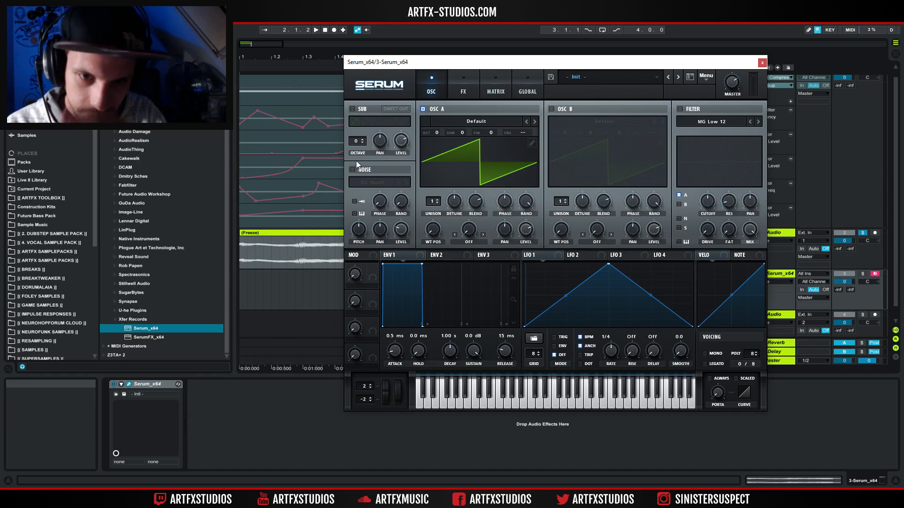
Step: Open oscillator A's wavetable editor in Serum and enter F0 in the formula field as the sample split pitch
click(532, 143)
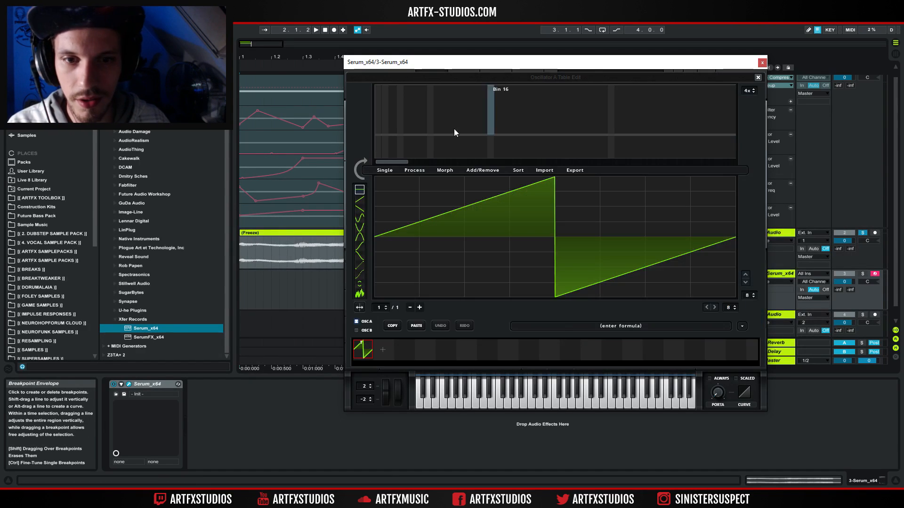
click(614, 328)
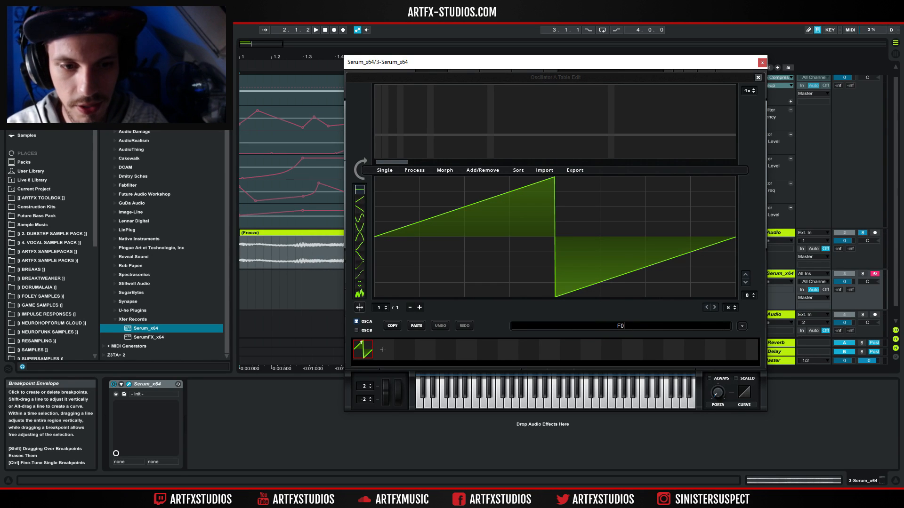
text(F0)
key(Return)
Step: Try to import the frozen clip into oscillator A, first through the wavetable editor and again in the main oscillator view
drag(261, 233, 481, 244)
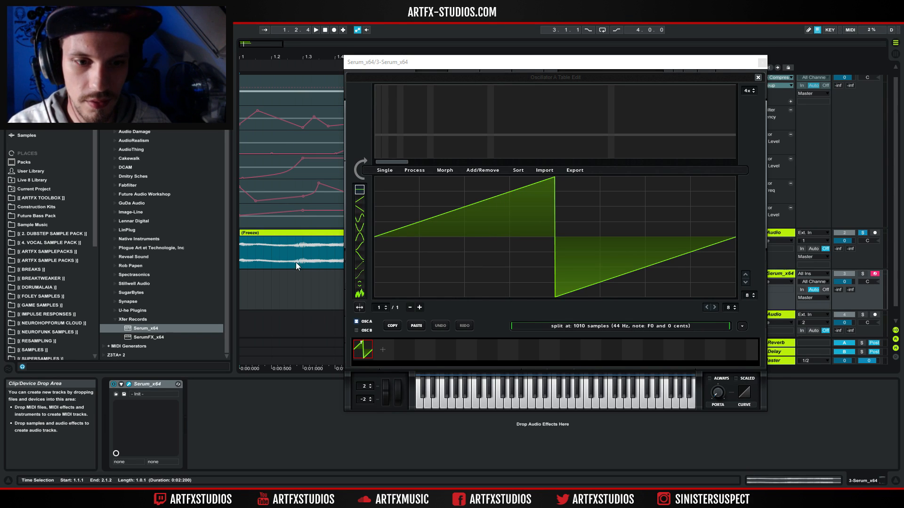
drag(279, 233, 482, 260)
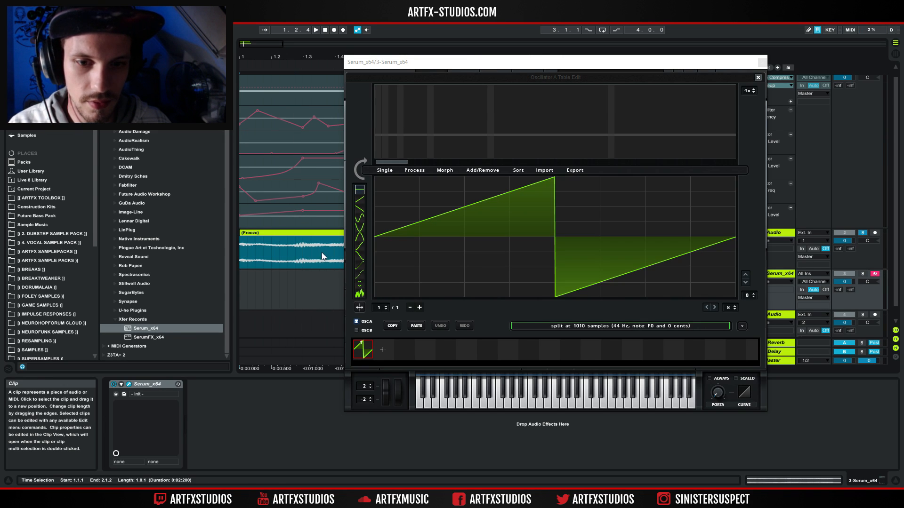
click(290, 234)
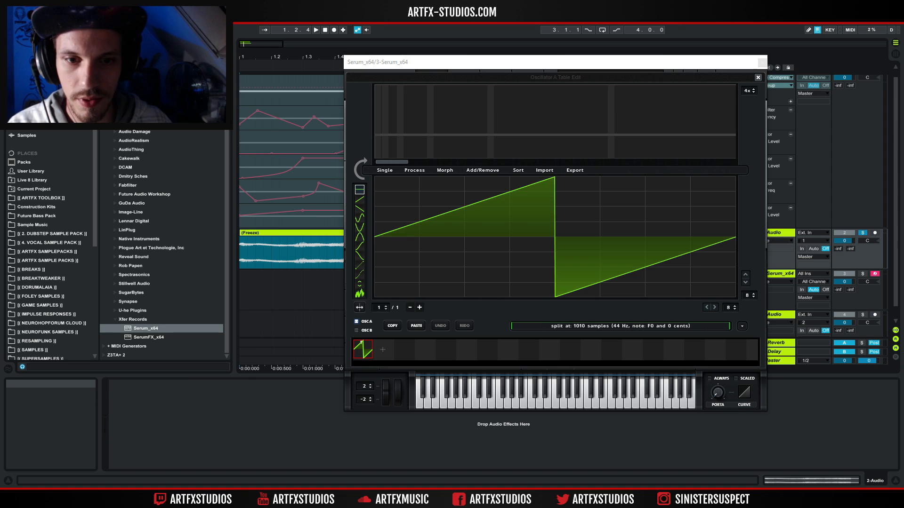
drag(291, 57, 291, 36)
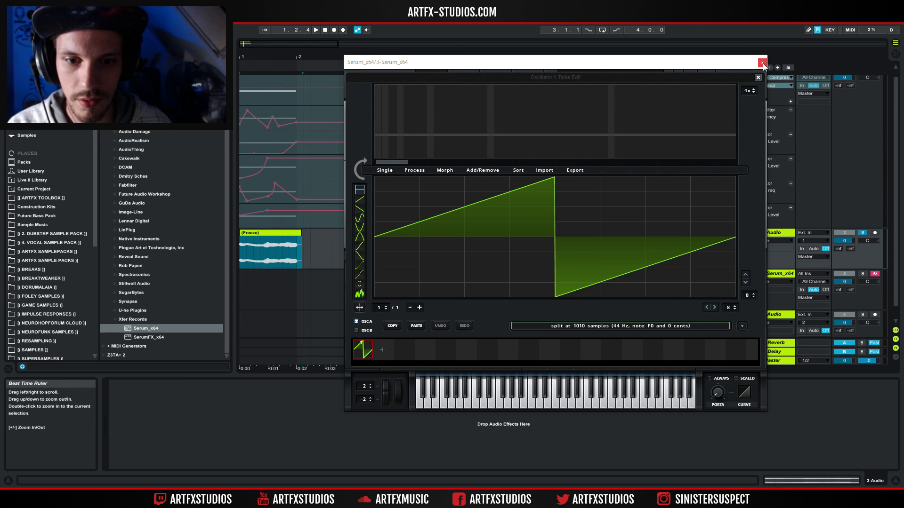
click(758, 77)
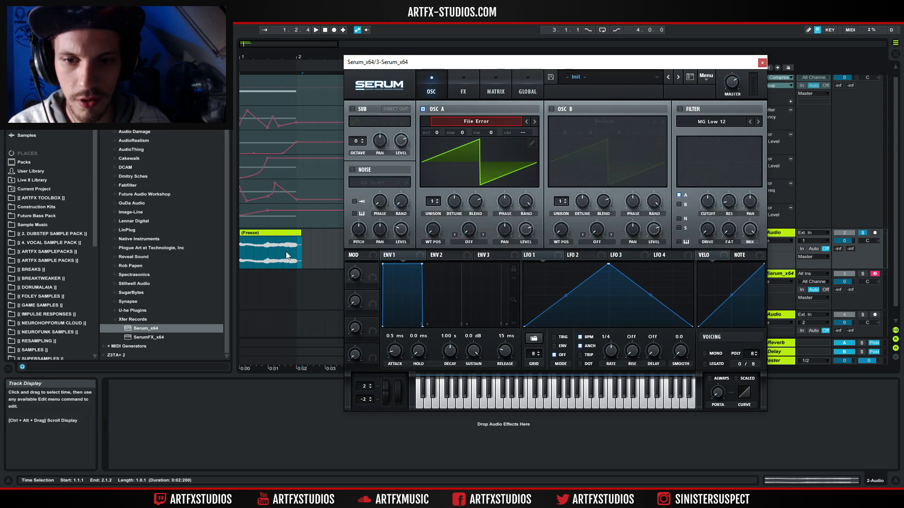
click(472, 124)
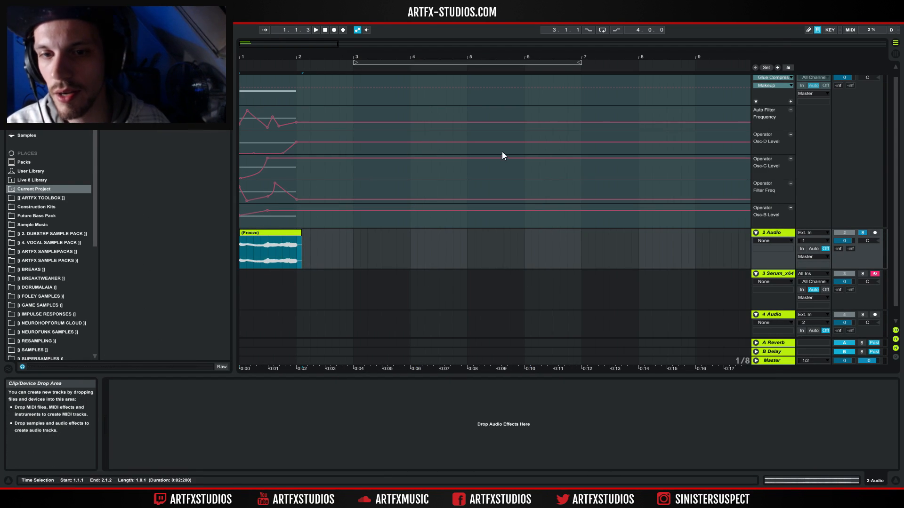
Step: Raise the project tempo, then unfreeze the Operator track and play it soloed
click(30, 30)
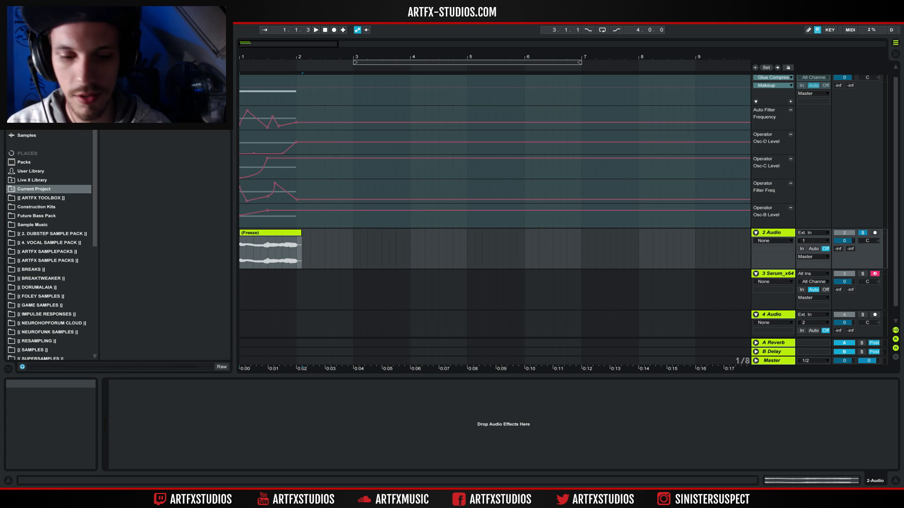
key(Return)
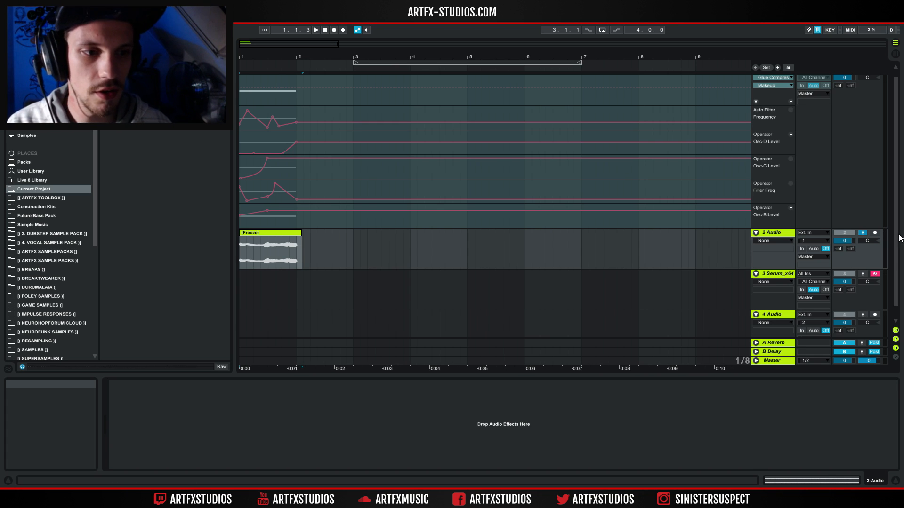
scroll(790, 83, up, 1)
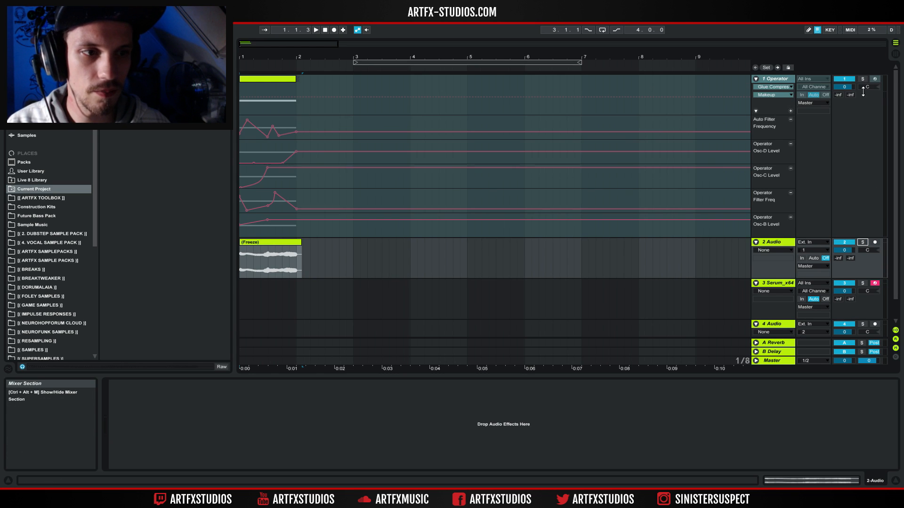
right_click(791, 83)
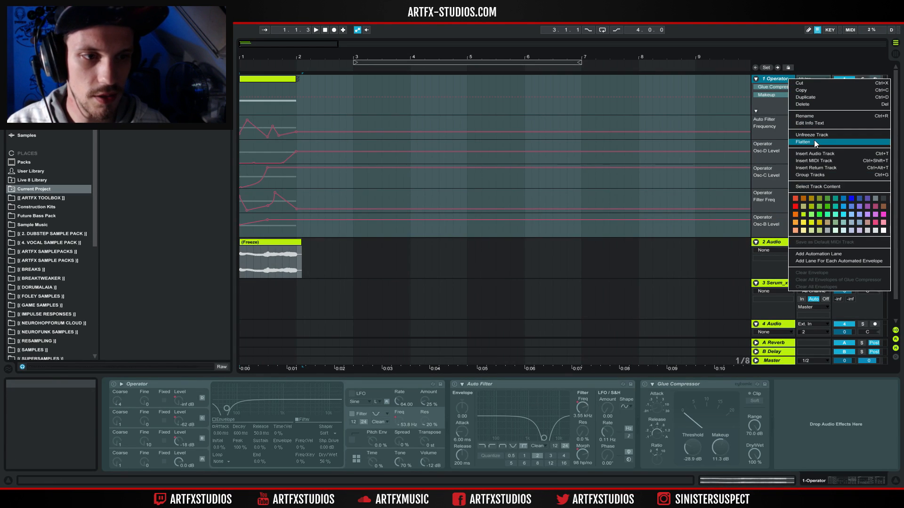
click(815, 141)
key(space)
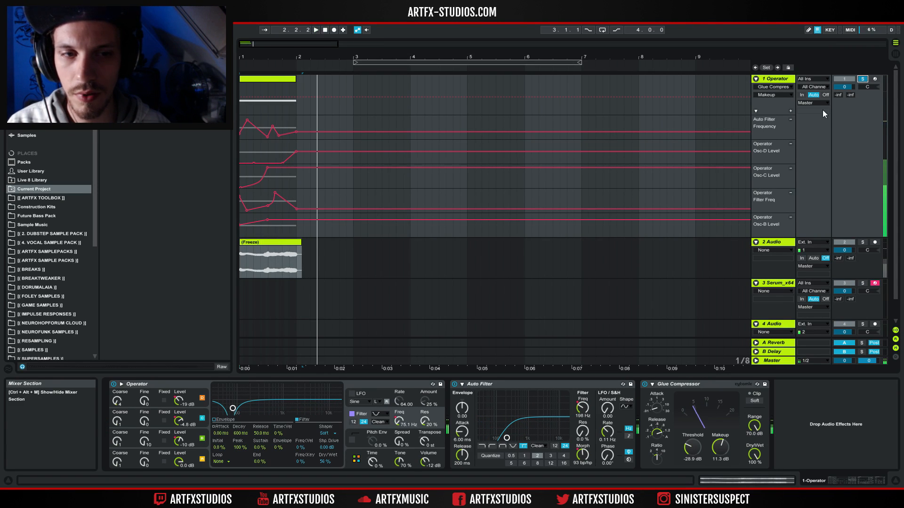
Step: Freeze the Operator track again and replace the 2 Audio track's clip with the new frozen audio, extended to 2.1.3
right_click(788, 80)
click(813, 136)
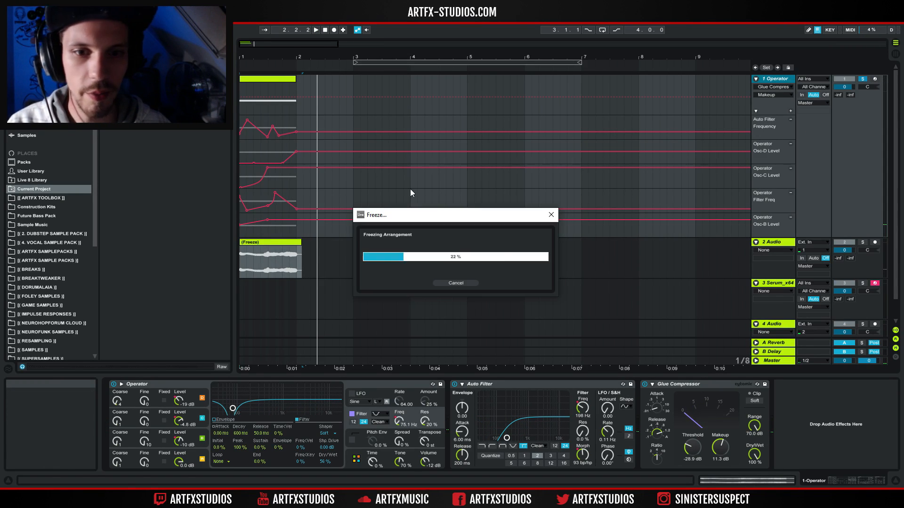
click(273, 77)
click(258, 271)
click(299, 243)
key(Delete)
drag(294, 242, 305, 243)
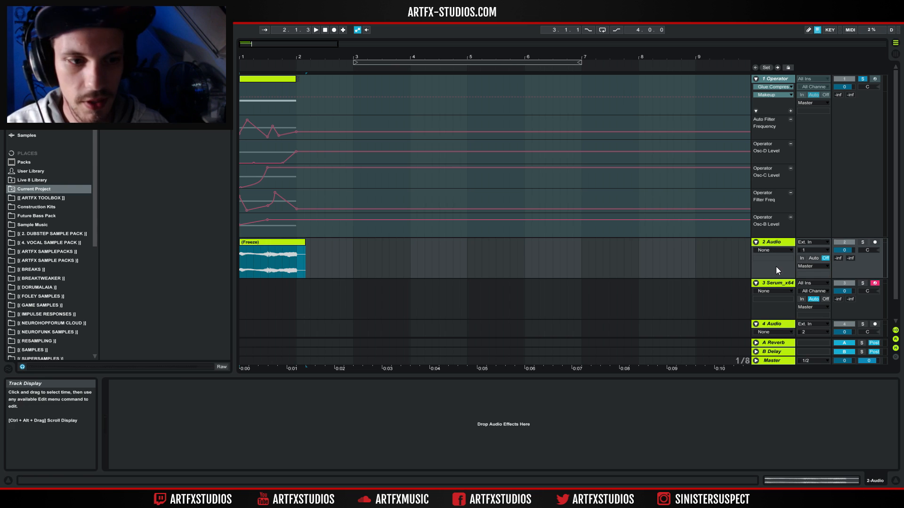
Step: Reopen Serum on its track, try to import the new frozen clip into oscillator A, and close the plug-in window
click(775, 285)
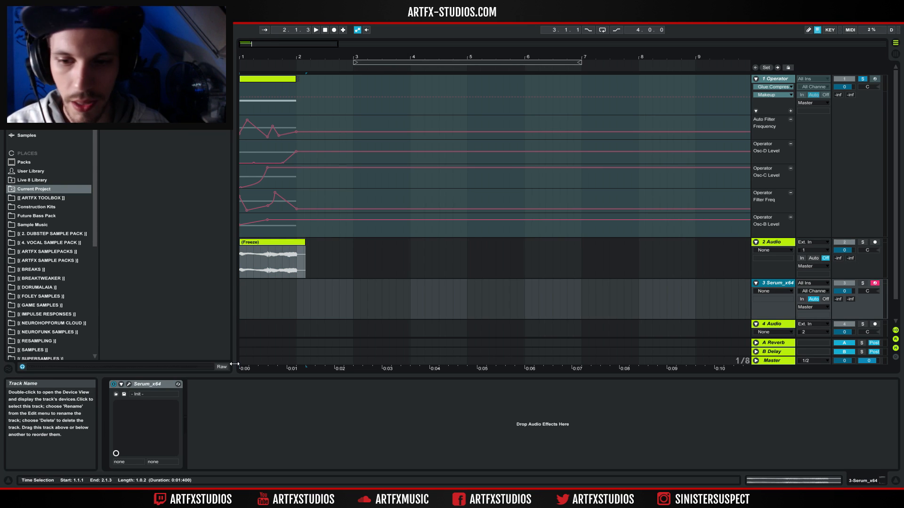
click(129, 384)
drag(273, 240, 500, 168)
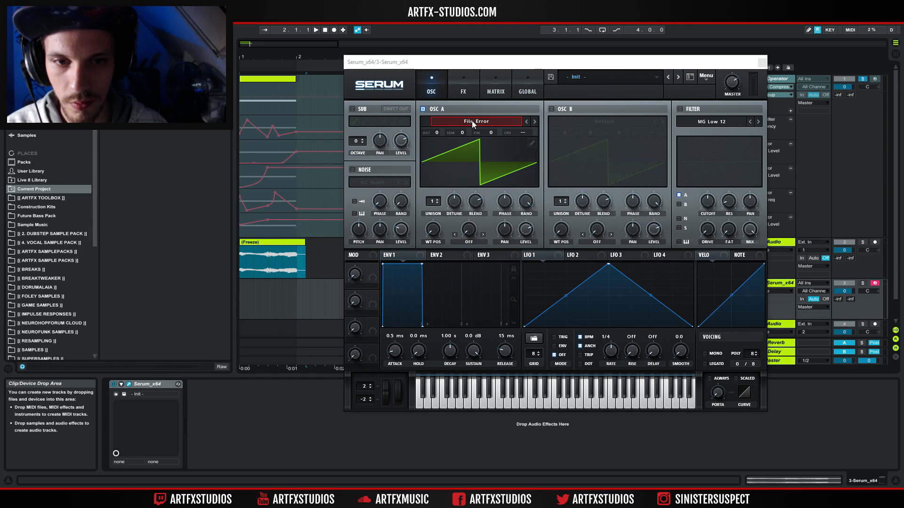
click(276, 241)
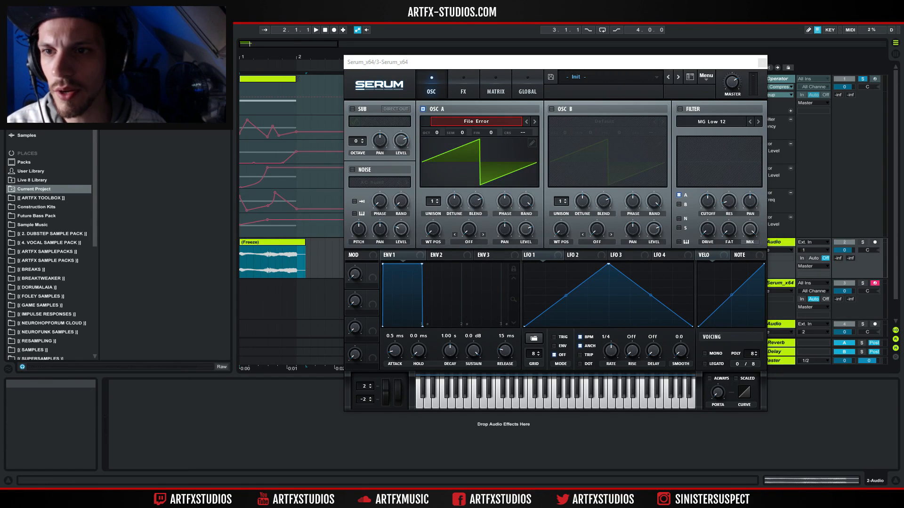
click(762, 62)
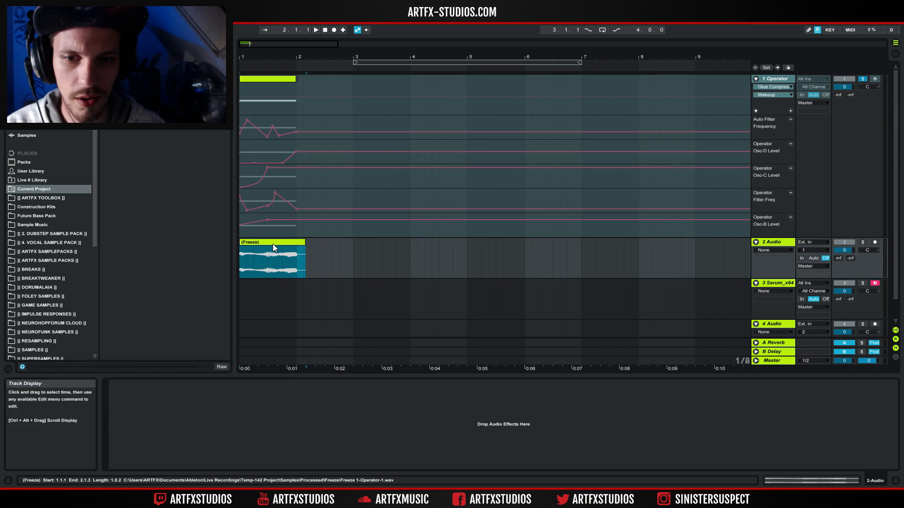
Step: Delete the audio track holding the frozen clip and the empty audio track below Serum
click(771, 244)
key(Delete)
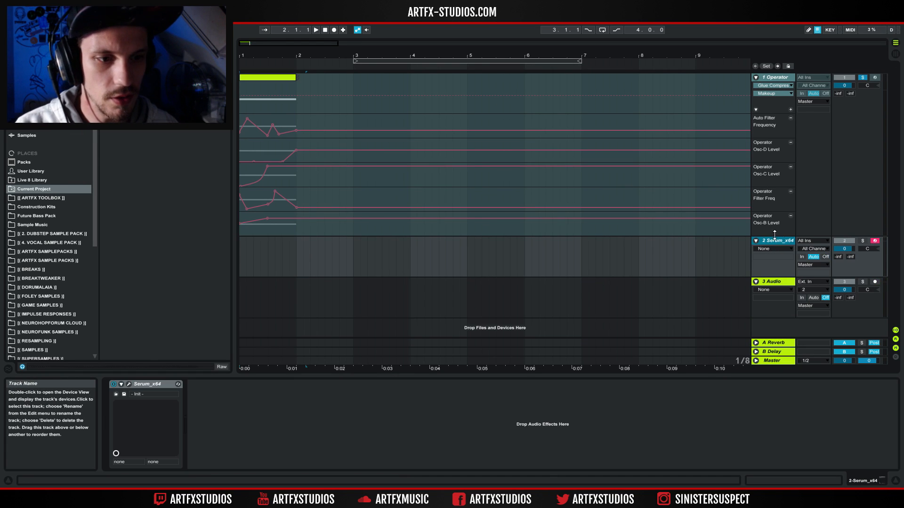
click(778, 285)
key(Delete)
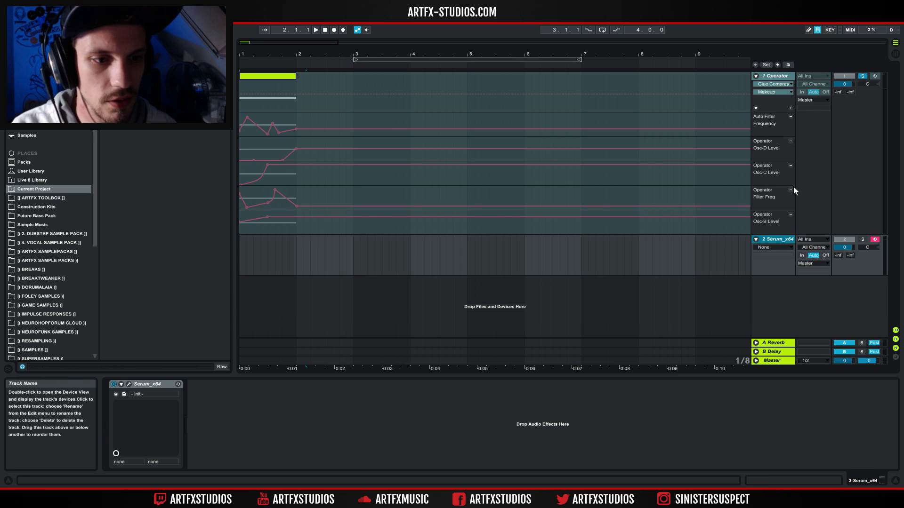
Step: Unfreeze the Operator track and select its time range from the start of the clip to 2.1.3
right_click(785, 74)
click(809, 131)
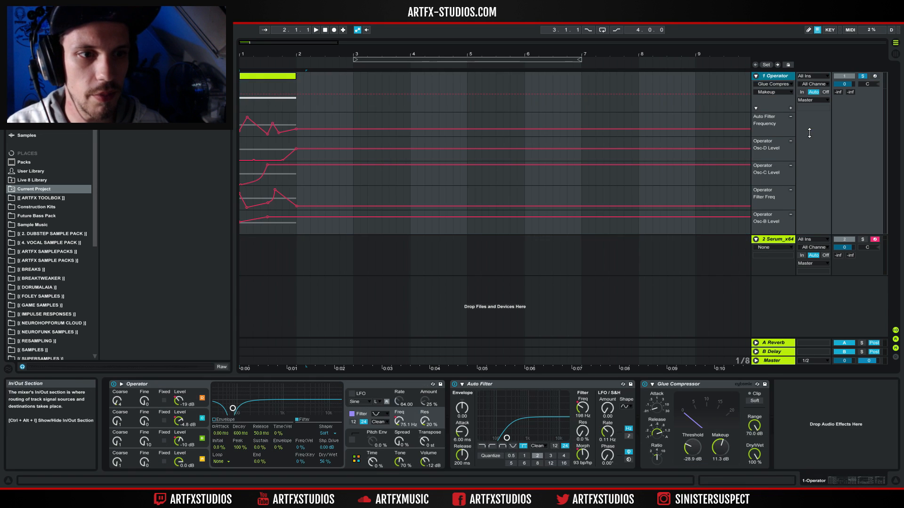
right_click(782, 74)
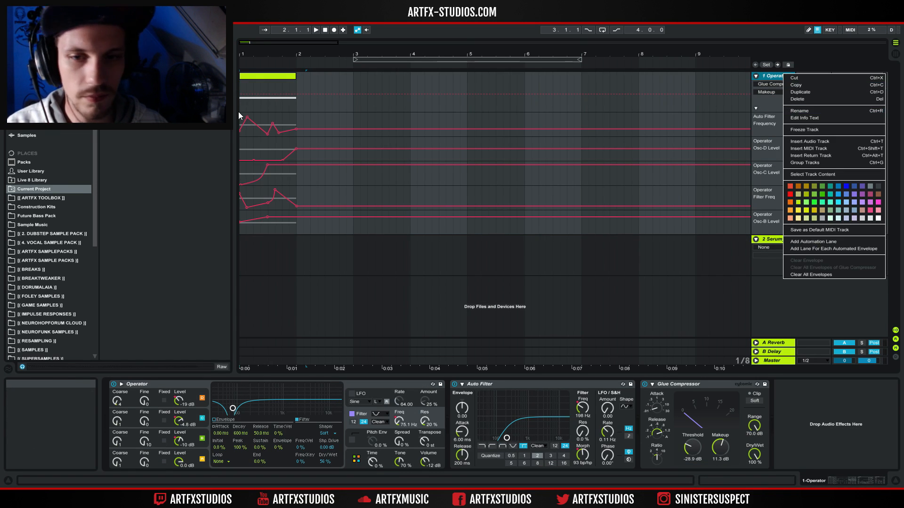
click(264, 79)
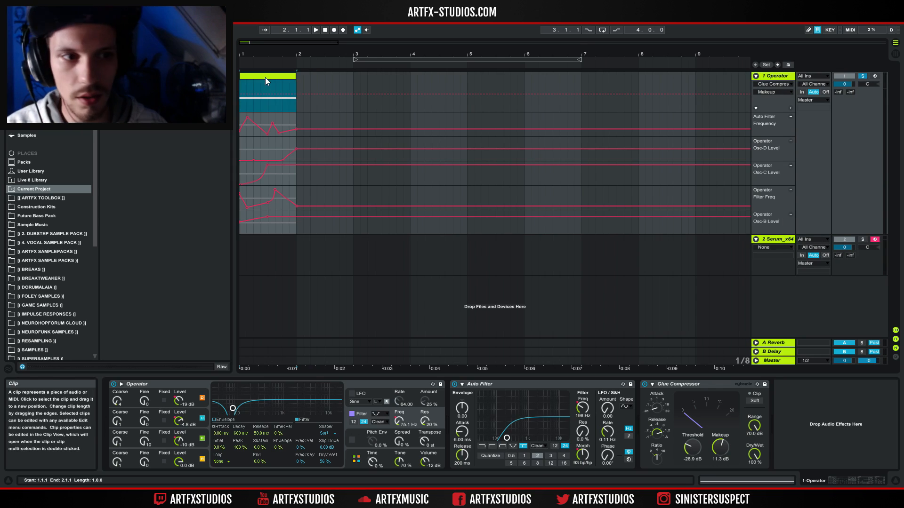
click(304, 81)
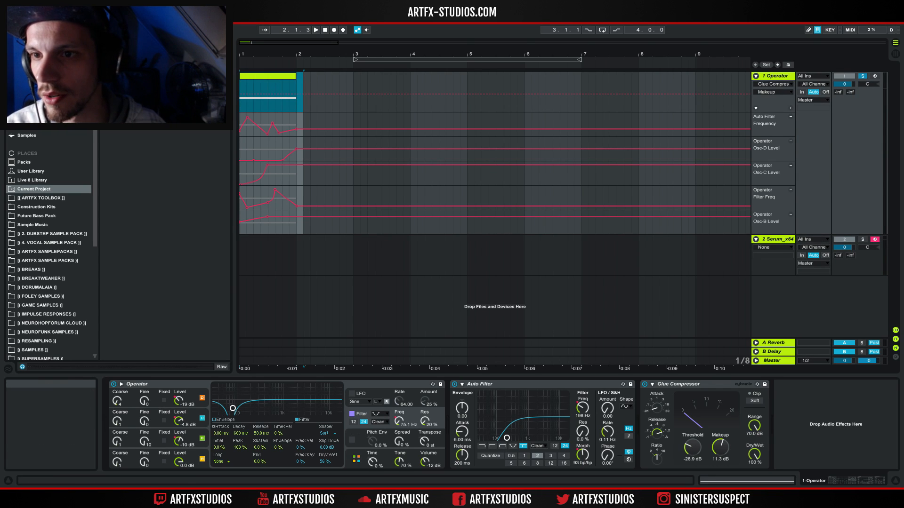
Step: Export the selected range as a WAV file named F - Tutorial Wavetable in the BASS (LONG REESES) folder of [[ ARTFX TOOLBOX ]]
click(7, 16)
click(29, 146)
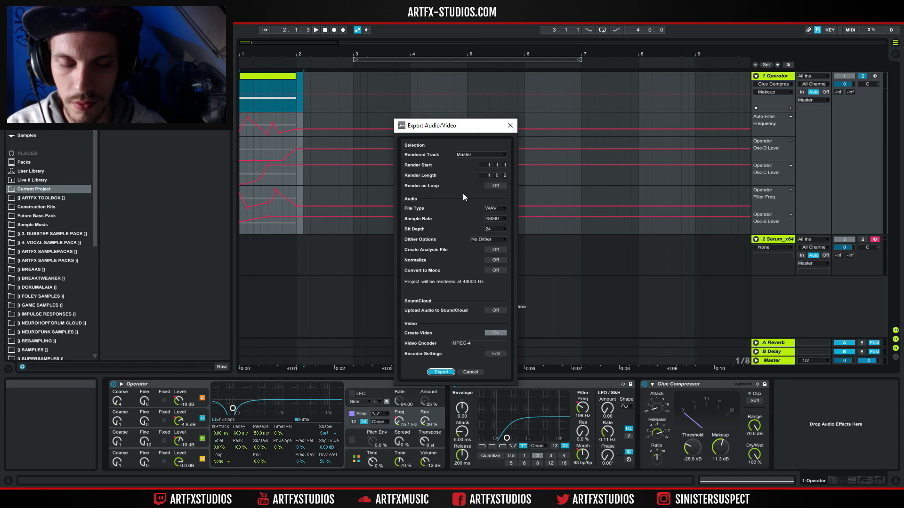
key(Return)
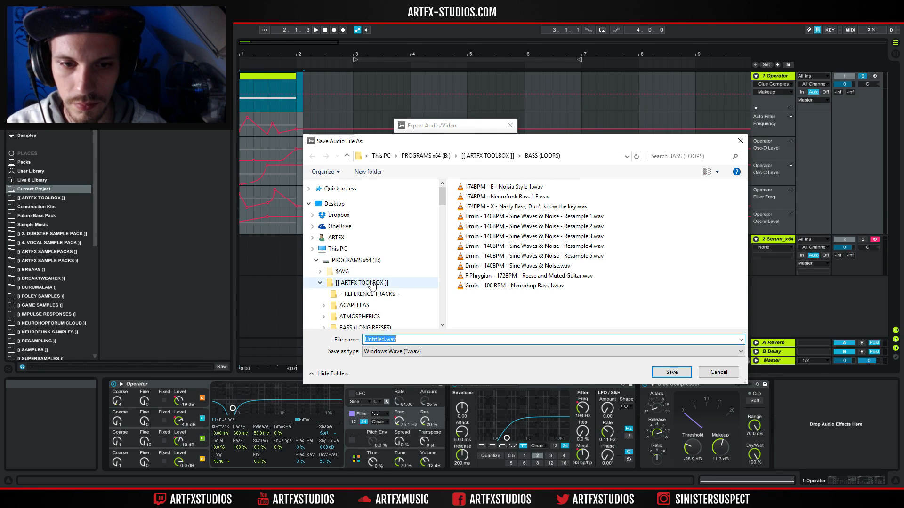
click(504, 160)
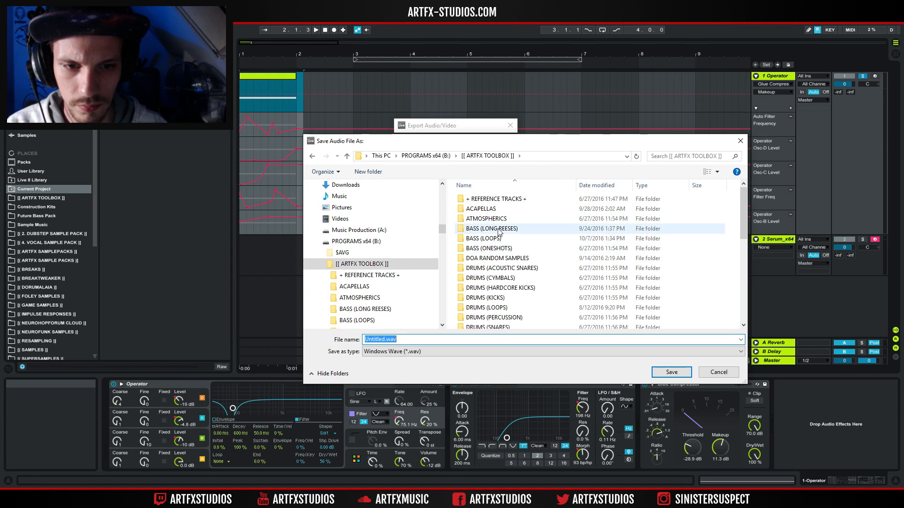
double_click(499, 230)
click(472, 339)
text(F - )
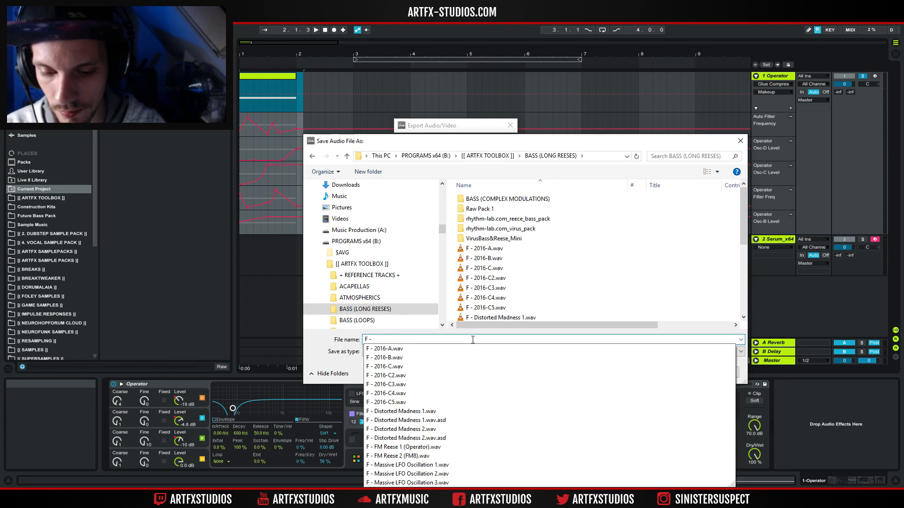
text(Tutorial Wavetable)
key(Return)
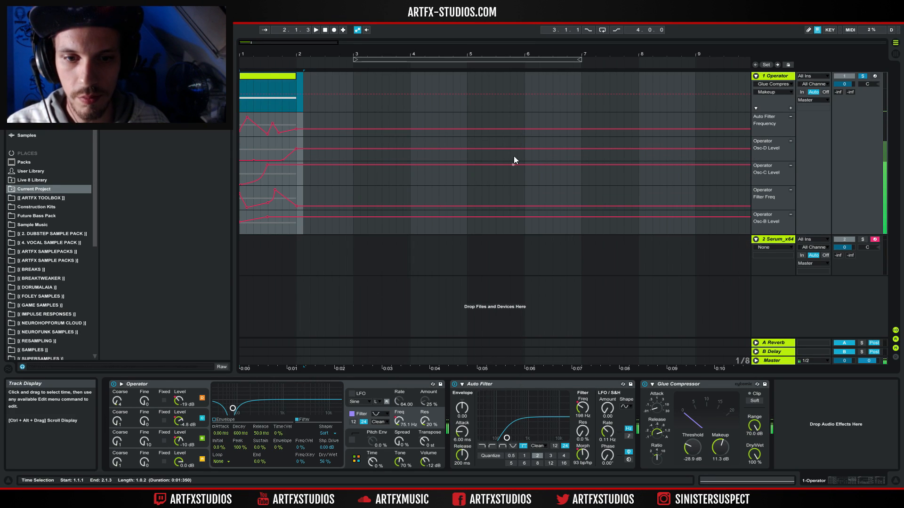
Step: Select the Serum track, find F - Tutorial Wavetable.wav in the [[ ARTFX TOOLBOX ]] folder, and preview it with Raw playback enabled
click(794, 239)
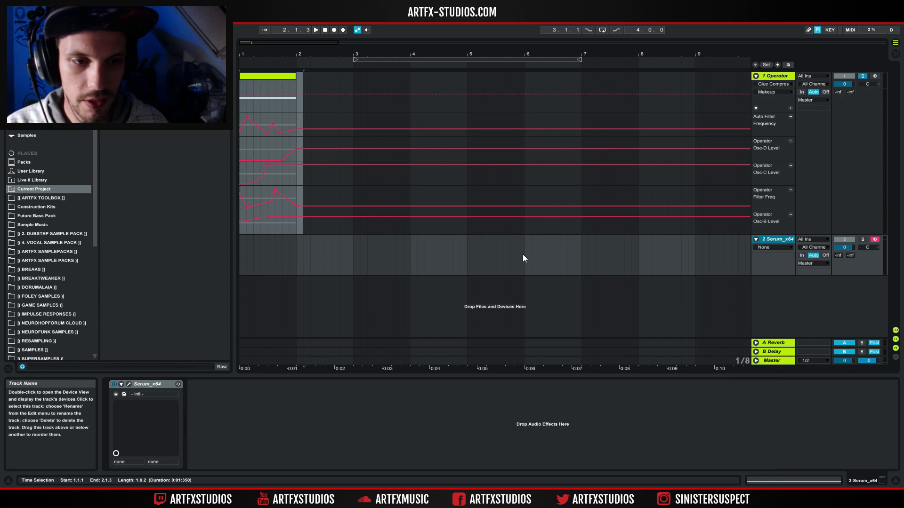
click(42, 198)
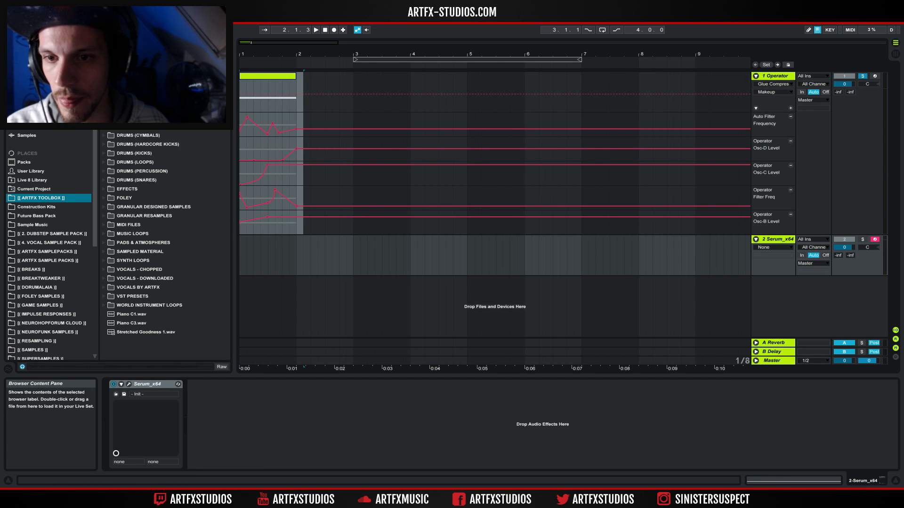
scroll(155, 141, up, 10)
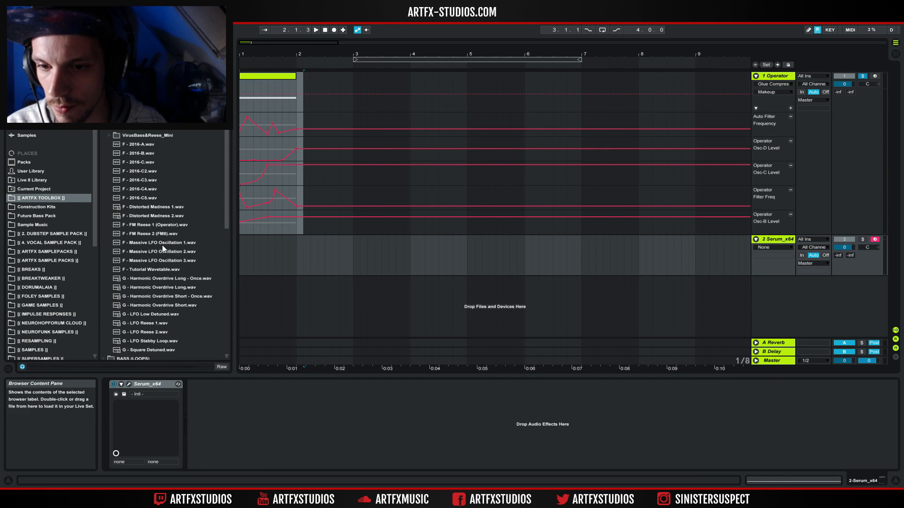
click(136, 268)
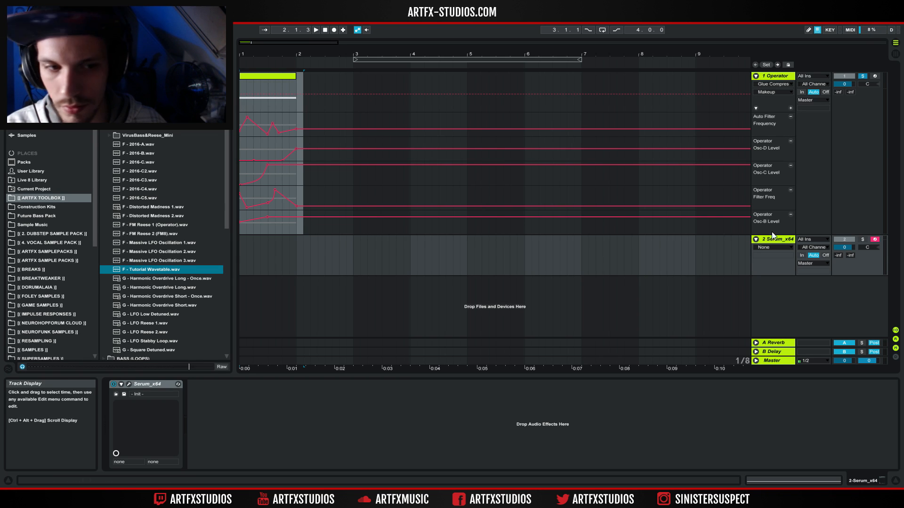
click(222, 366)
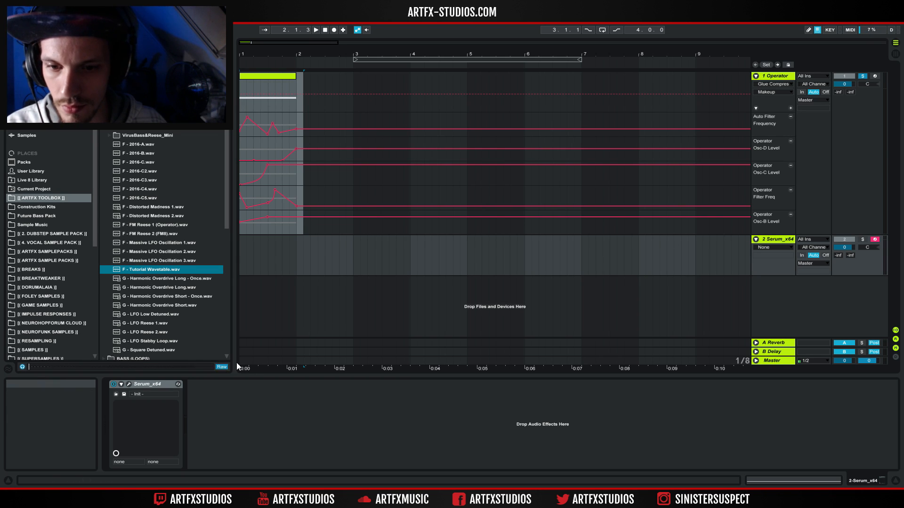
Step: Open Serum's wavetable editor for oscillator A, enter f0 as the split note, and import F - Tutorial Wavetable.wav into it
click(128, 384)
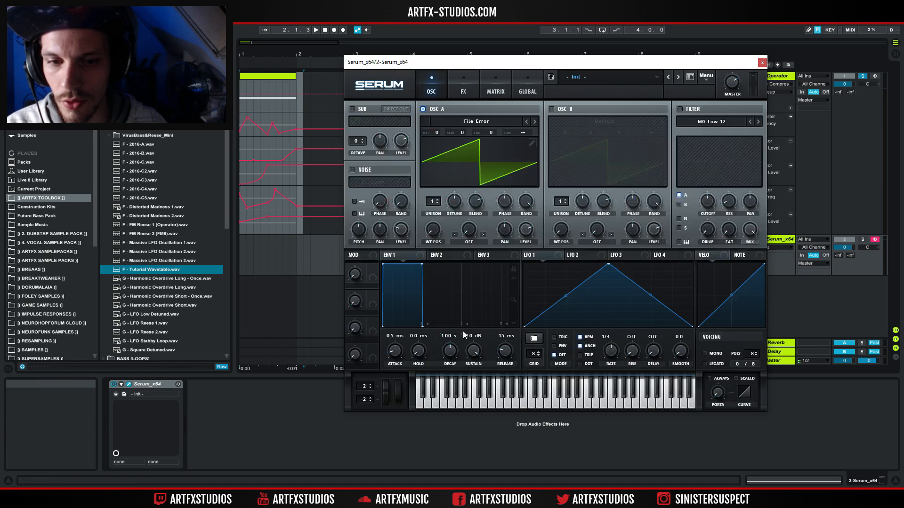
click(532, 143)
click(628, 326)
text(f0)
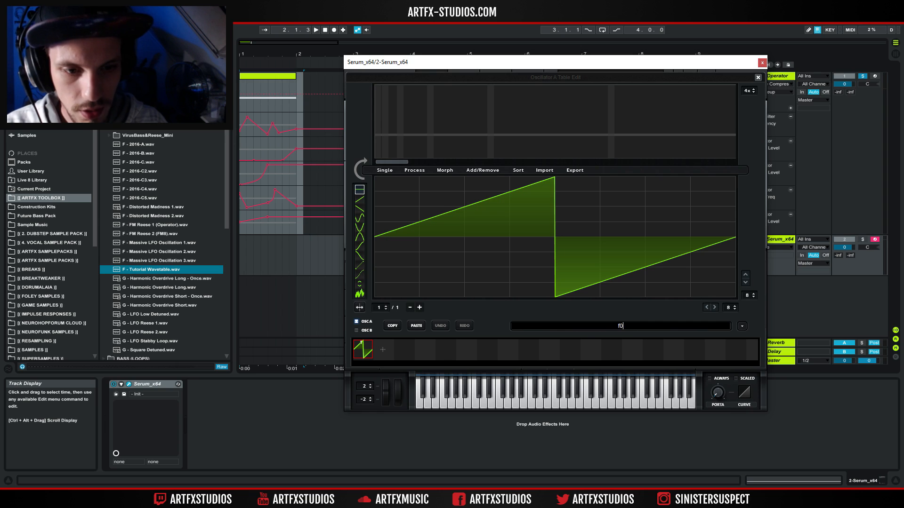
key(Return)
drag(141, 270, 578, 249)
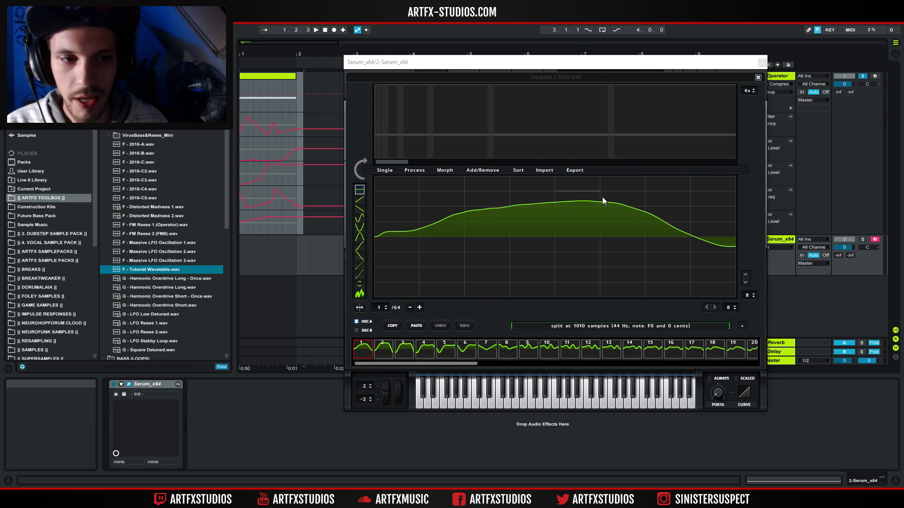
Step: Examine the imported wavetable's frames 2 to 12 one by one, then scrub the frame position back to frame 1
click(381, 350)
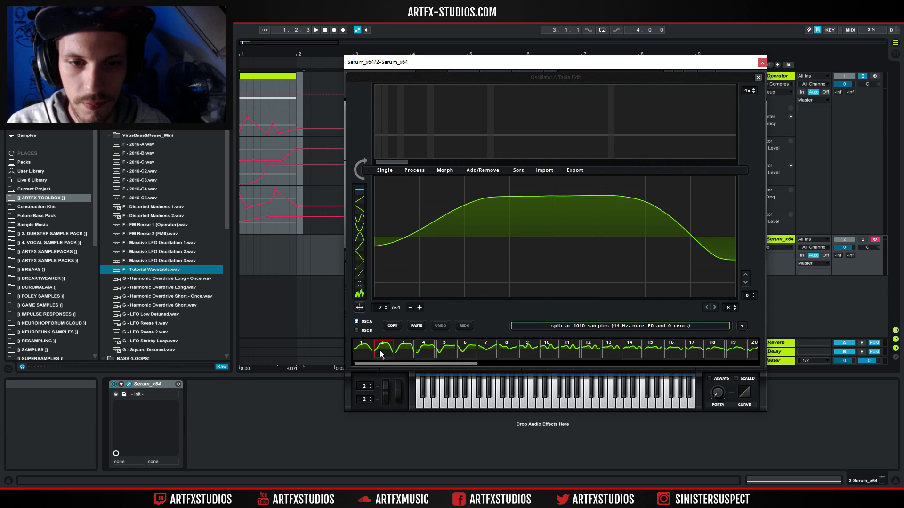
click(405, 351)
click(427, 354)
click(442, 353)
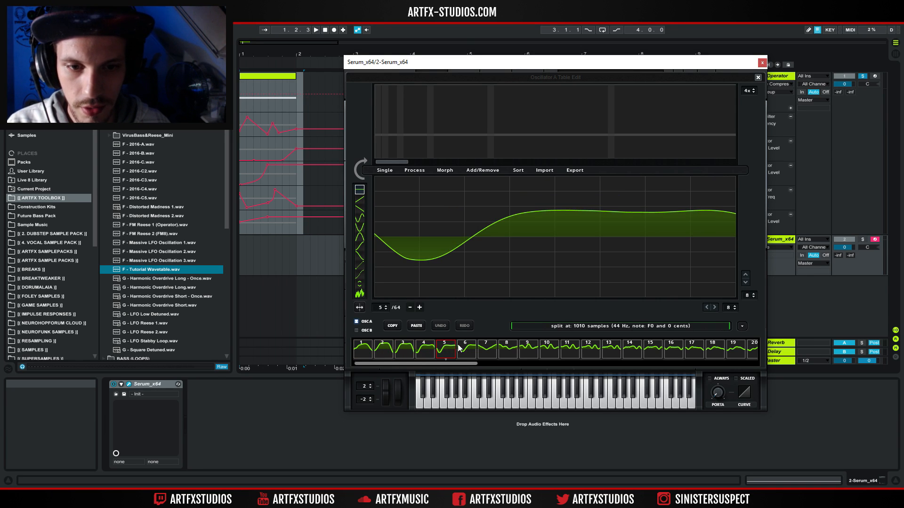
click(464, 350)
click(494, 354)
click(508, 351)
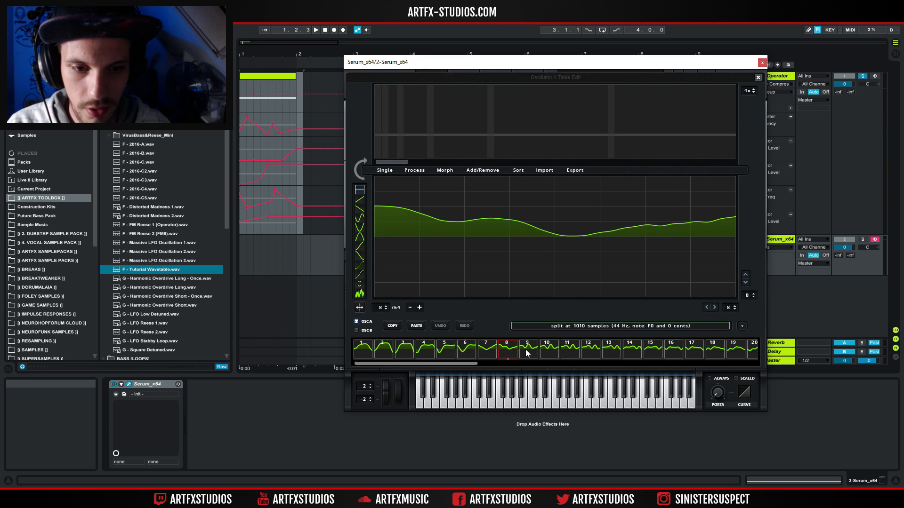
click(528, 353)
click(545, 353)
click(570, 351)
click(589, 351)
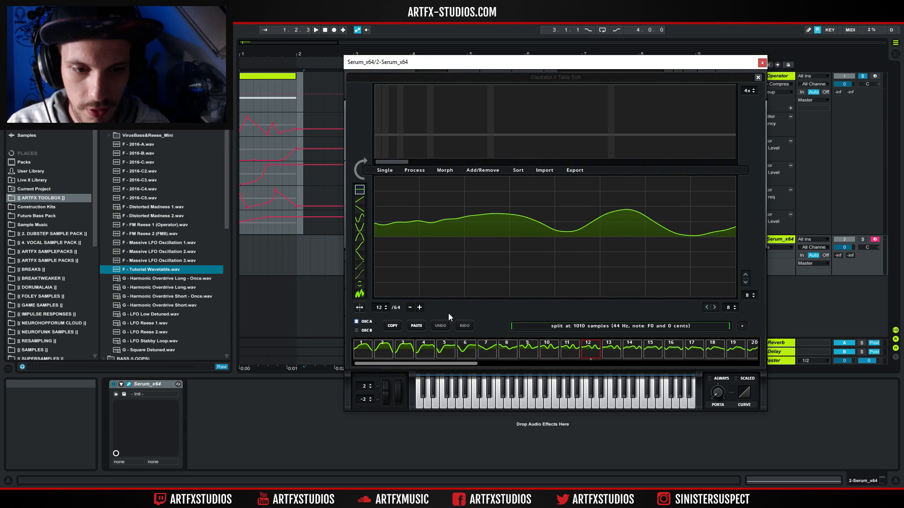
drag(377, 306, 339, 306)
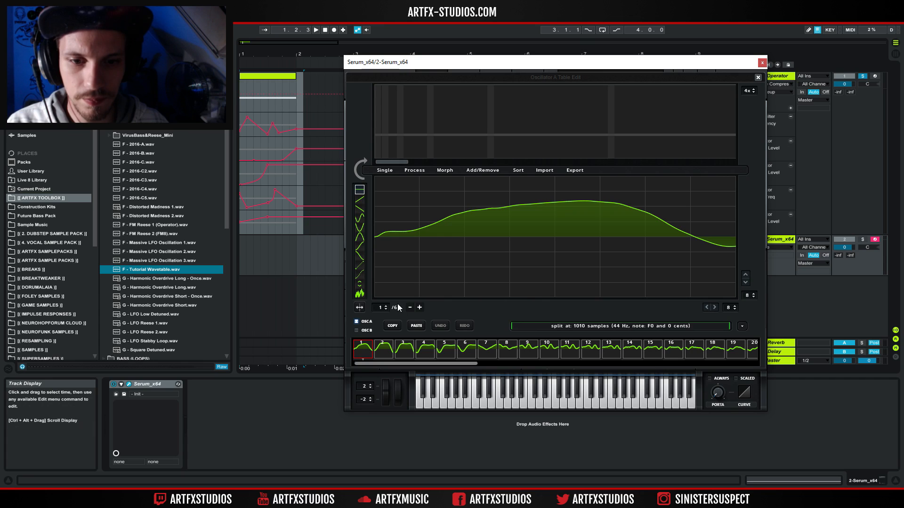
Step: Try a split length of 1025 samples, reimport F - Tutorial Wavetable.wav, and scrub through the frames
click(575, 326)
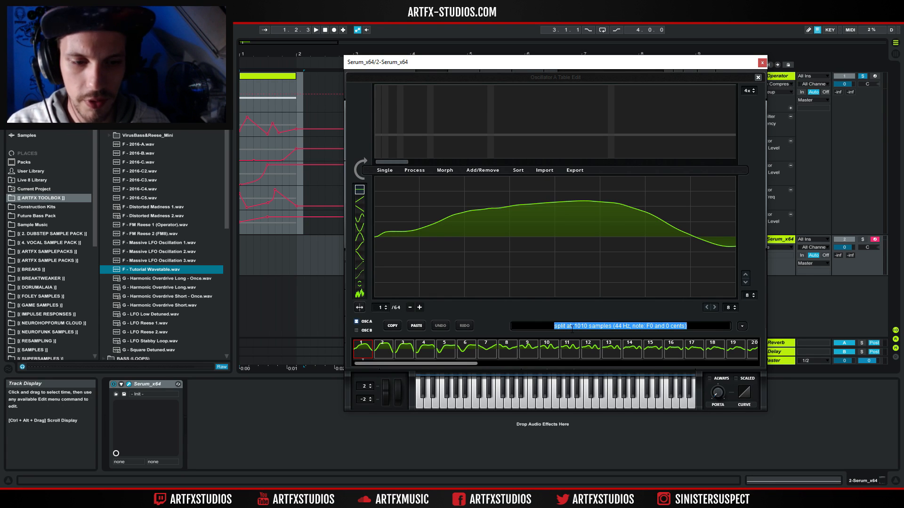
text(1025)
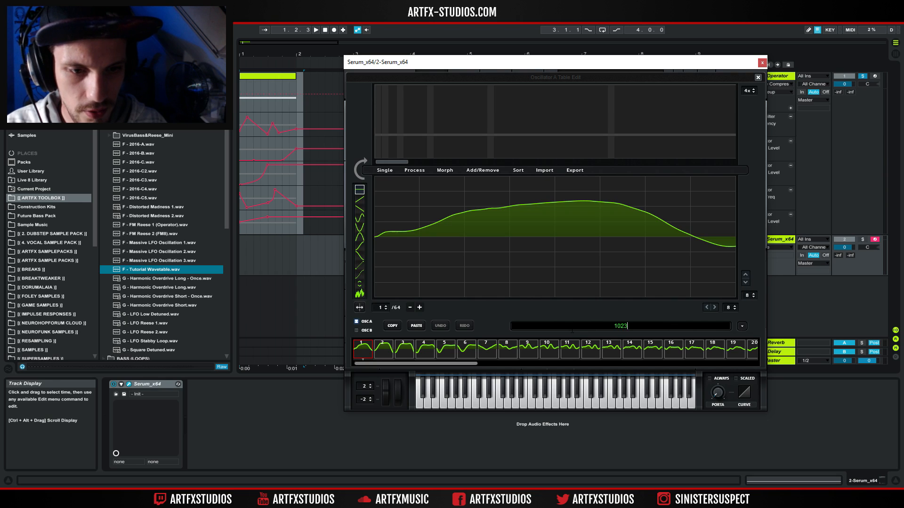
key(Return)
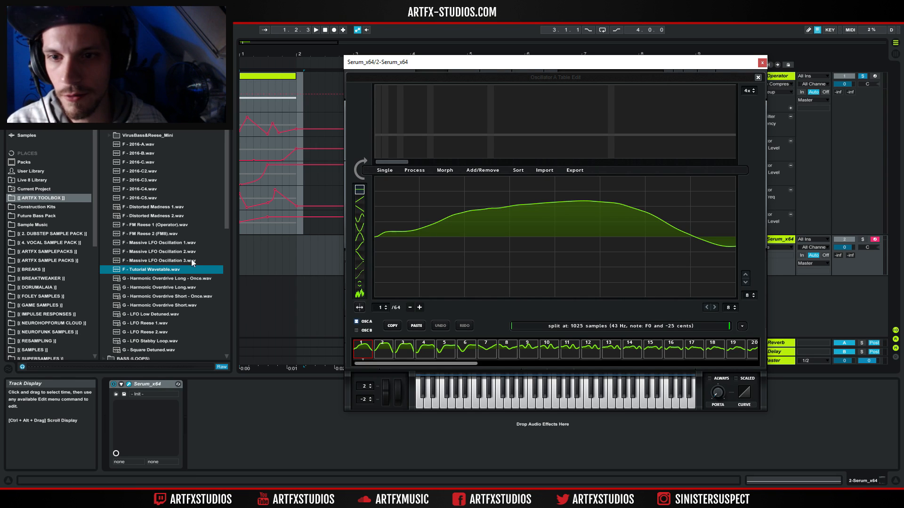
drag(139, 270, 431, 295)
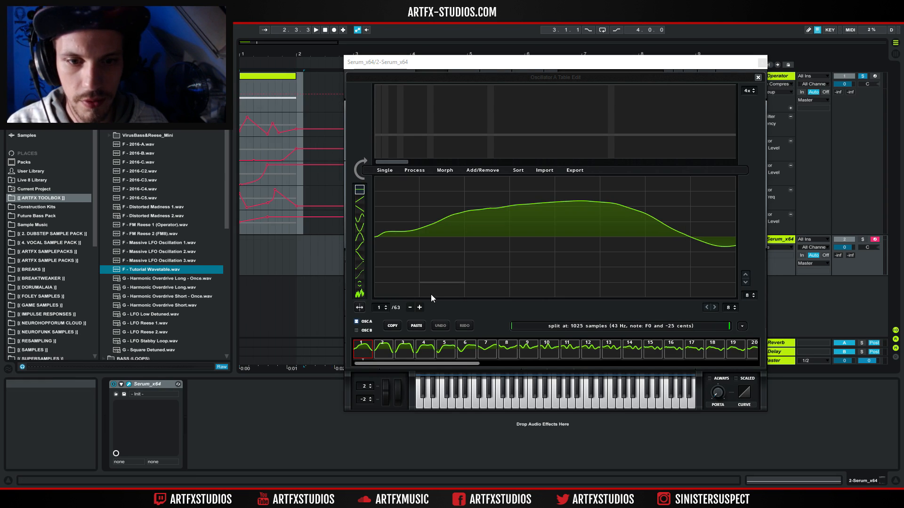
drag(381, 307, 579, 326)
Step: Try a split length of 1050 samples, reimport the tutorial wavetable file, and scrub through its frames
click(585, 324)
text(1050)
key(Return)
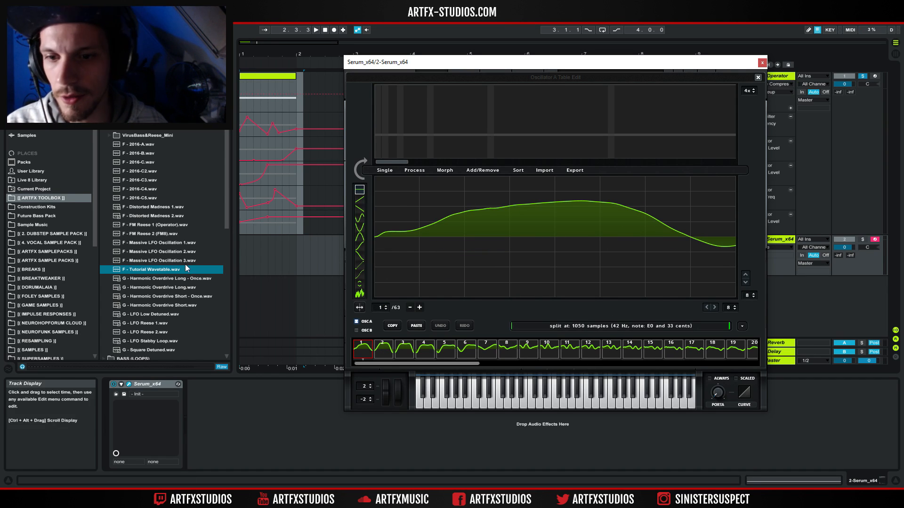
drag(160, 269, 478, 245)
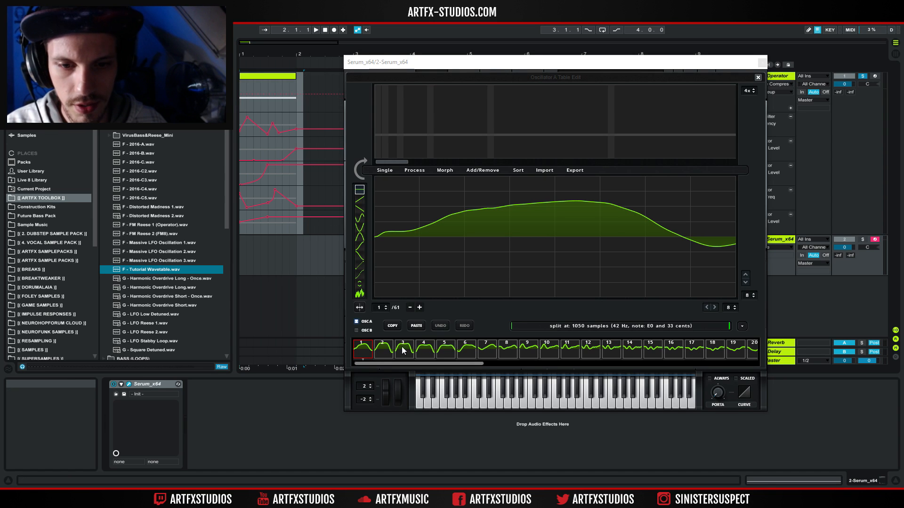
drag(376, 307, 566, 348)
Step: Try splitting the wavetable at 1200 samples by reimporting the file, and check how its frames evolve
click(588, 328)
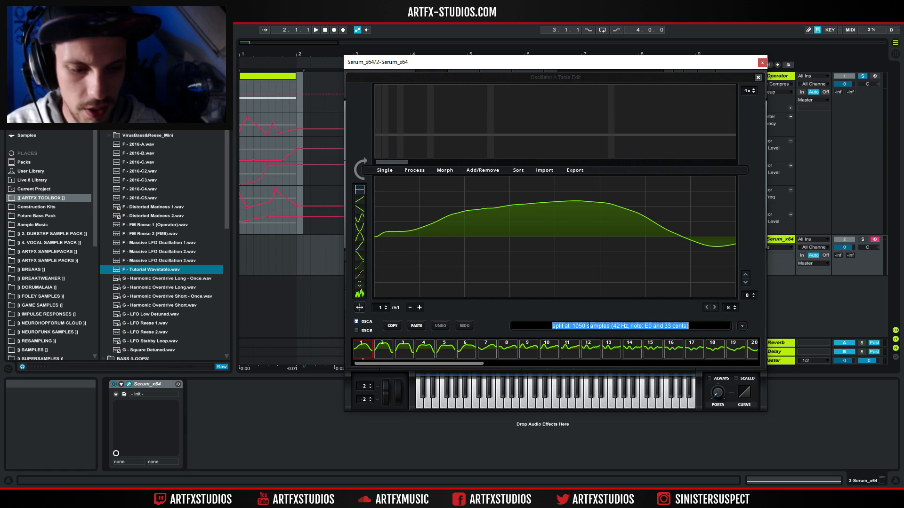
text(1200)
key(Return)
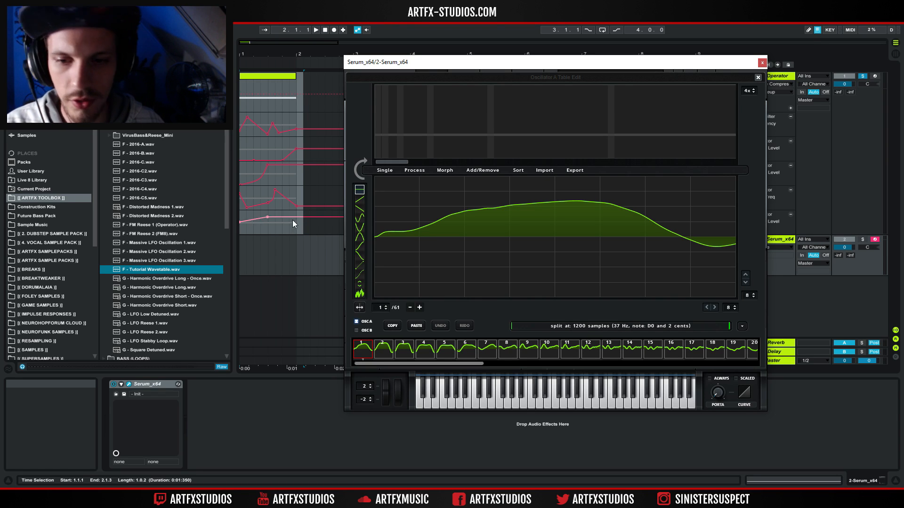
drag(138, 268, 506, 283)
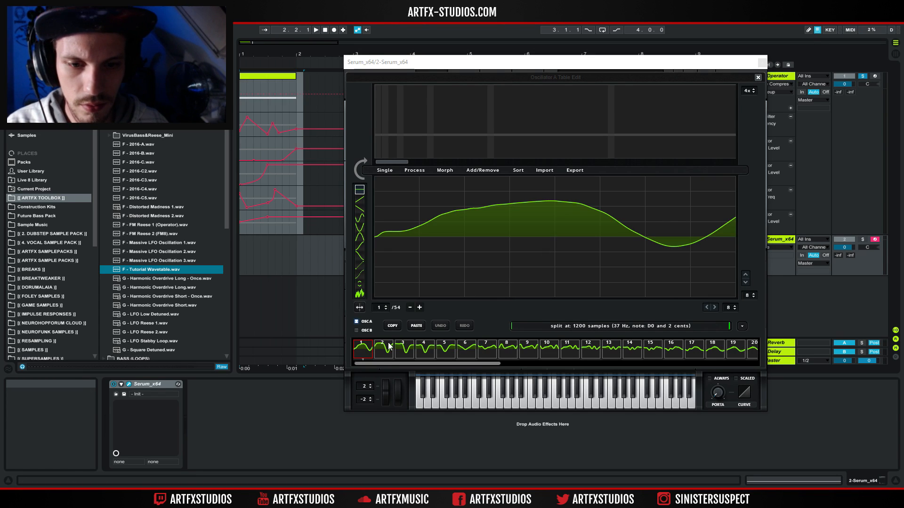
drag(375, 311, 357, 311)
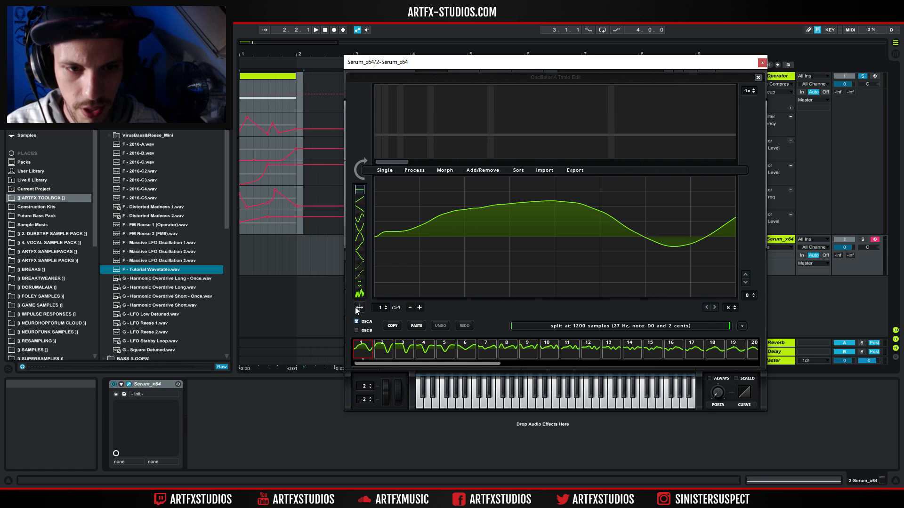
Step: Try splitting the wavetable at 1125 samples by reimporting the file, and scrub through the resulting frames
click(574, 328)
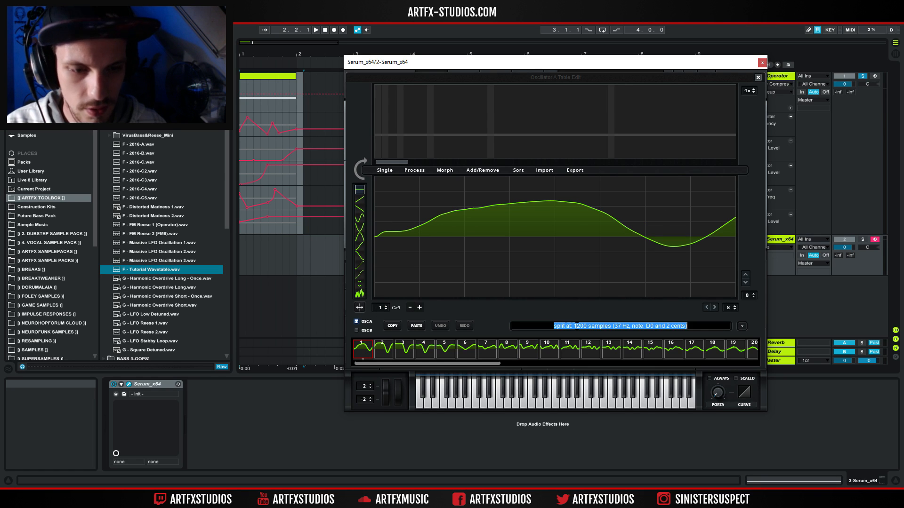
text(1125)
key(Return)
drag(162, 272, 438, 284)
drag(382, 309, 394, 234)
Step: Set the split length to 1100 samples, reimport F - Tutorial Wavetable.wav, and scrub through the frames, ending on frame 1
click(580, 327)
text(11)
key(Return)
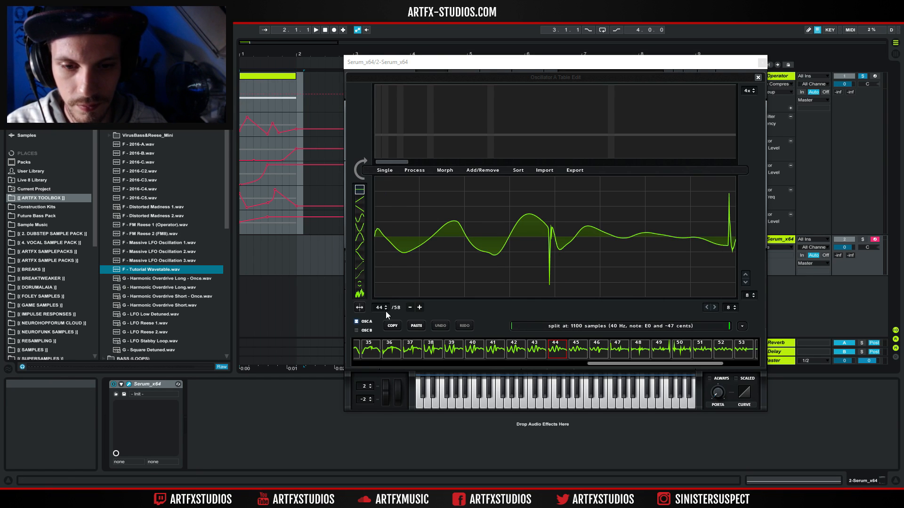
drag(380, 307, 304, 429)
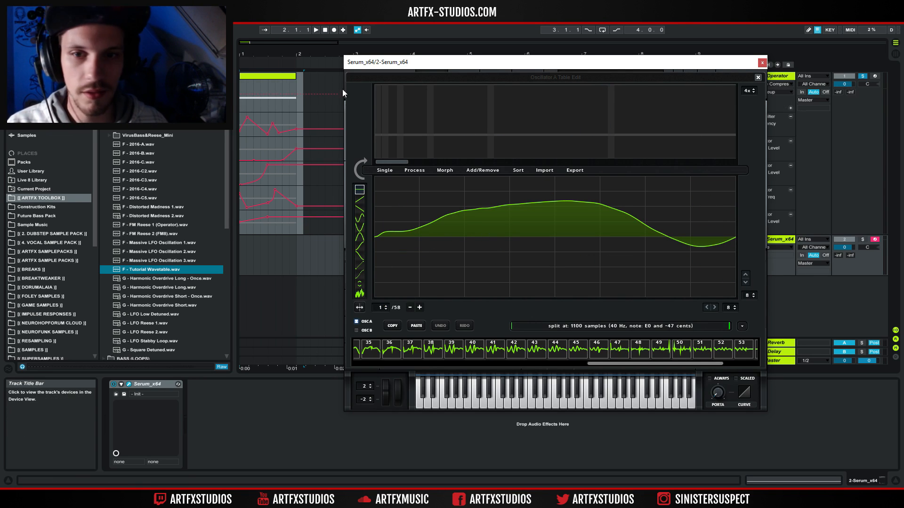
Step: Copy the Operator track's MIDI clip to the start of the Serum track and play it with the Serum track soloed
click(261, 75)
click(260, 266)
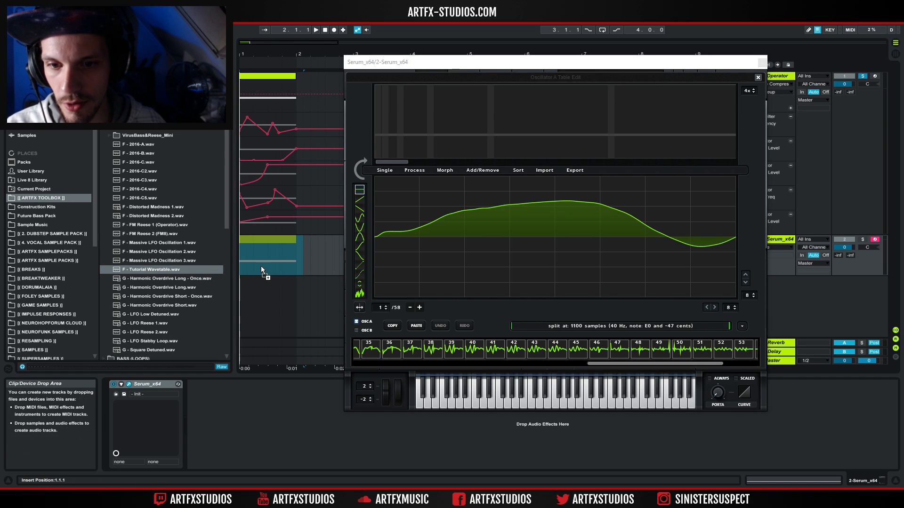
click(862, 239)
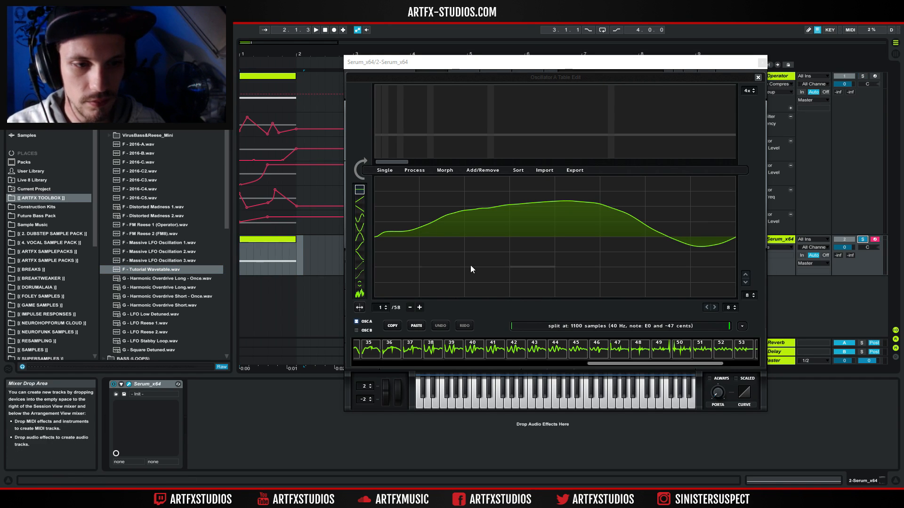
key(space)
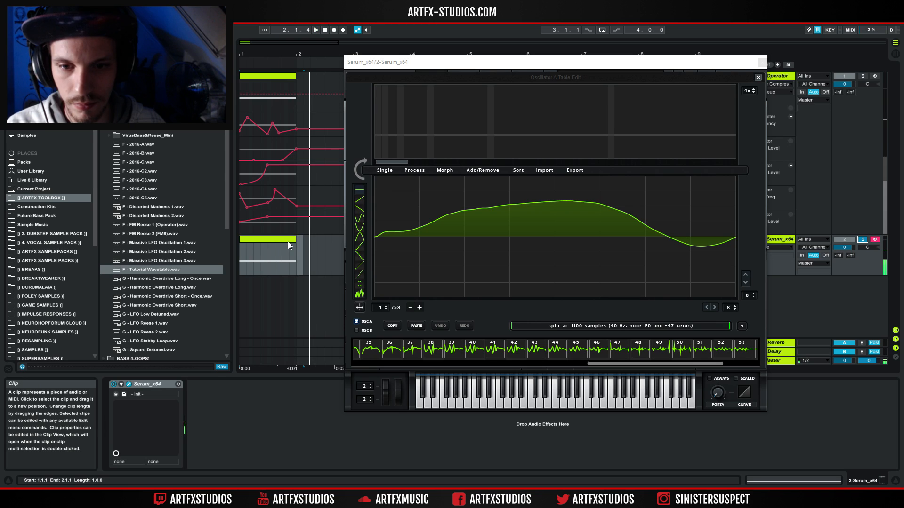
Step: Remove the wavetable's DC offset and fade the edges of its frames at a horizontal grid size of 36
click(410, 170)
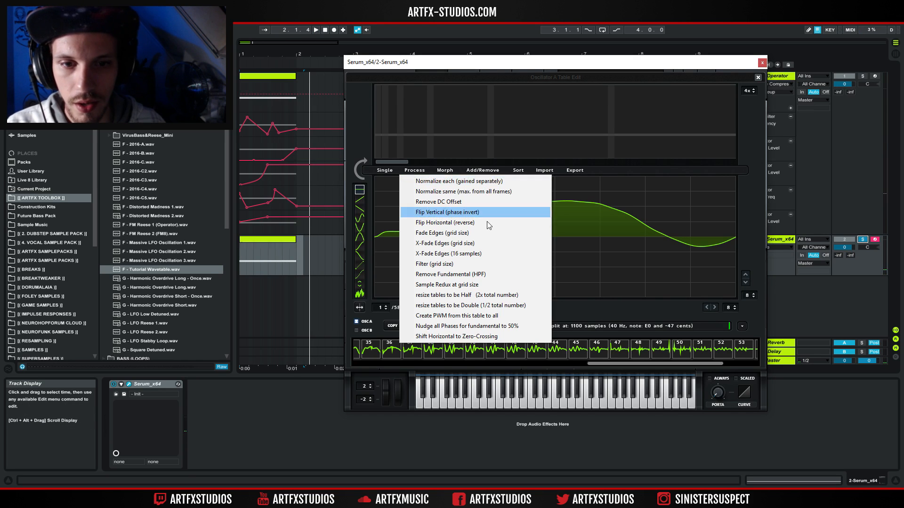
click(441, 202)
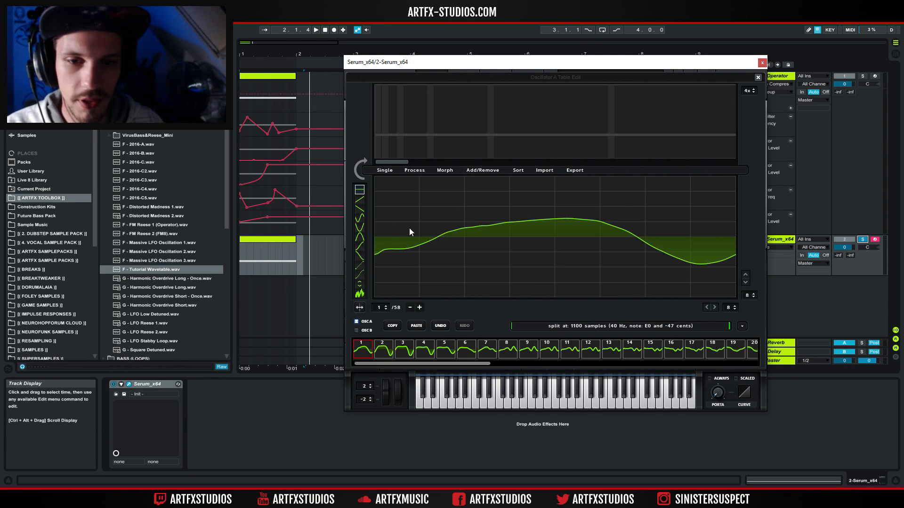
click(418, 171)
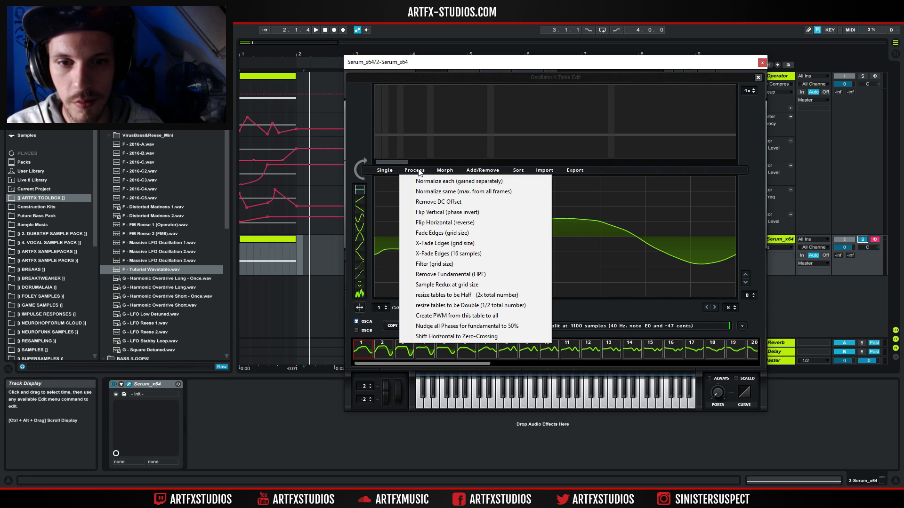
click(730, 308)
drag(730, 309, 744, 254)
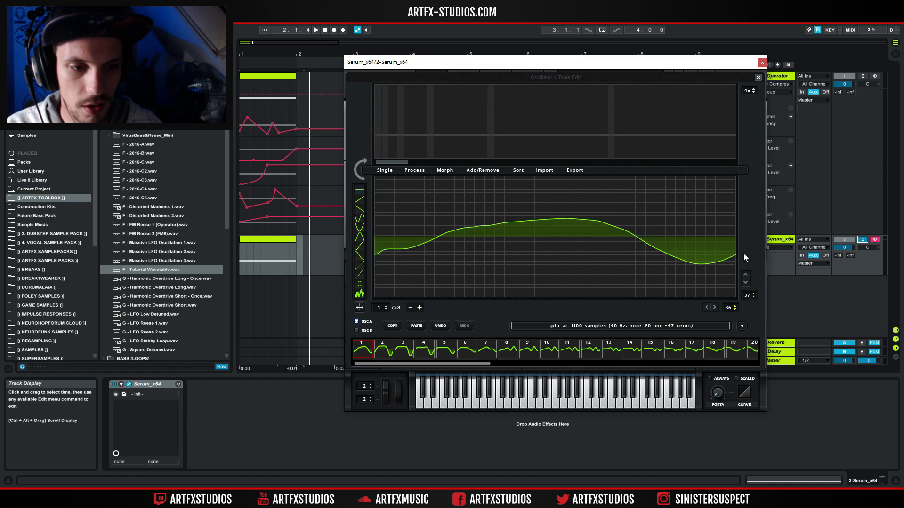
click(414, 172)
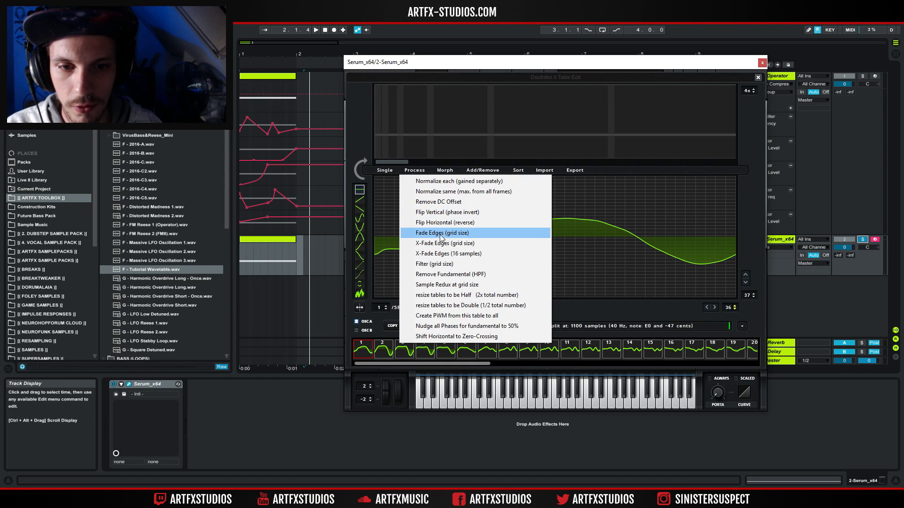
click(440, 233)
Step: Normalize each wavetable frame separately and apply a spectral morph across the table during playback
click(414, 170)
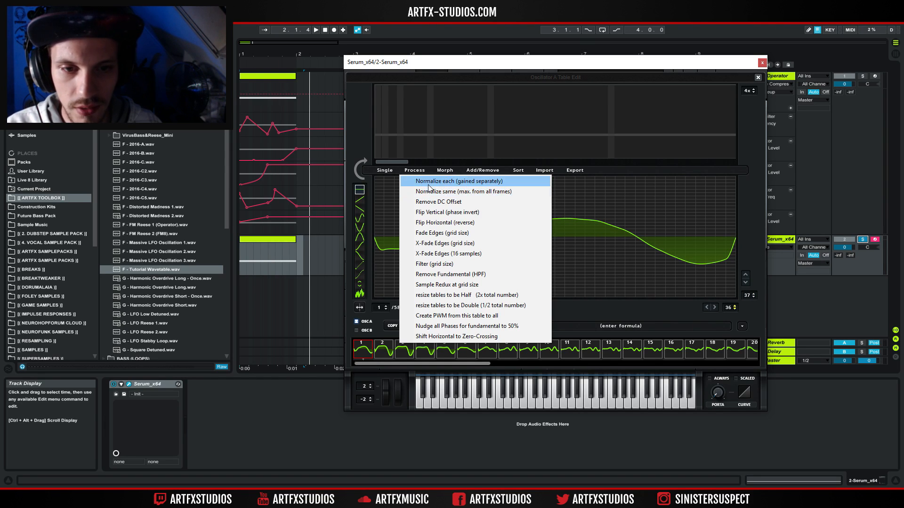
click(414, 182)
click(445, 171)
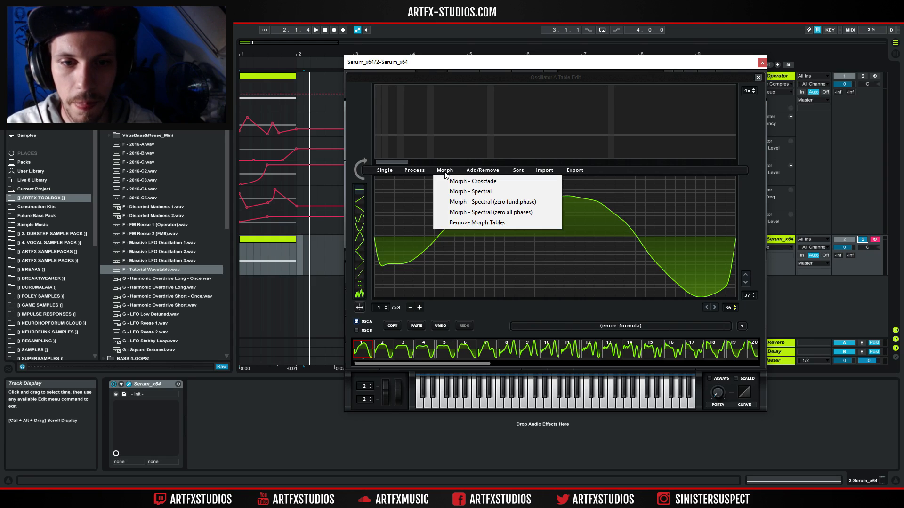
click(491, 191)
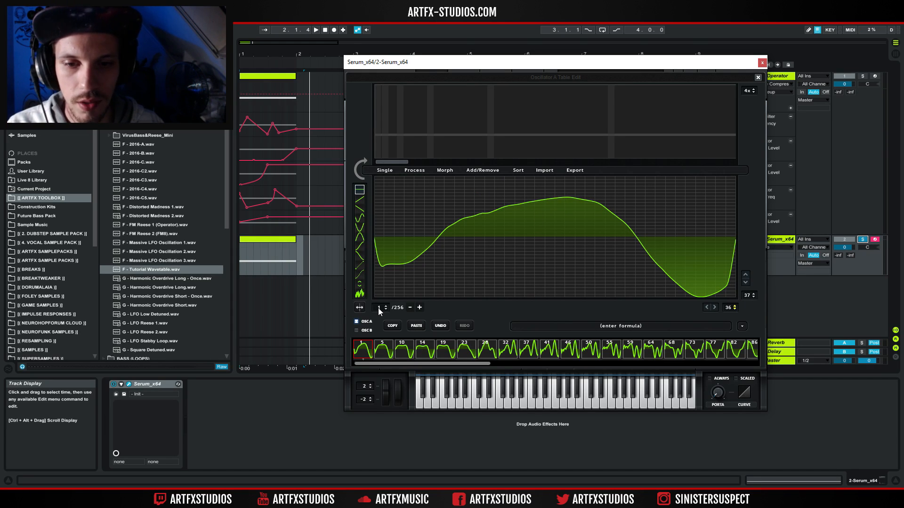
key(space)
drag(379, 309, 363, 327)
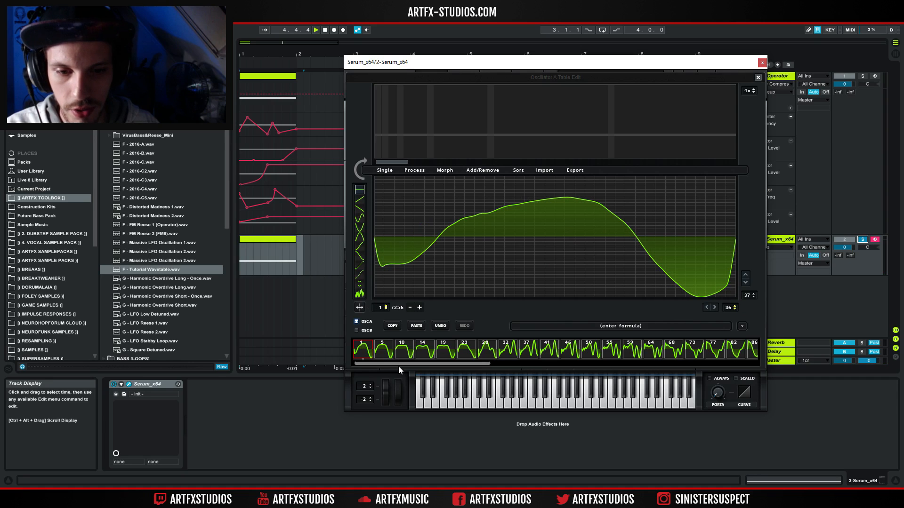
Step: Remove the nearly silent frames at the end of the wavetable, from frame 234 to 256, as a multiselection
drag(434, 363, 718, 350)
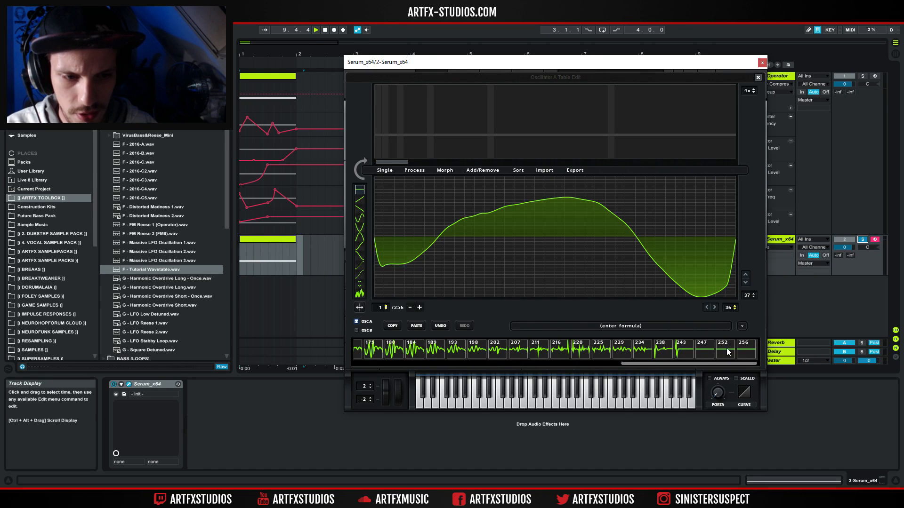
click(683, 352)
click(663, 356)
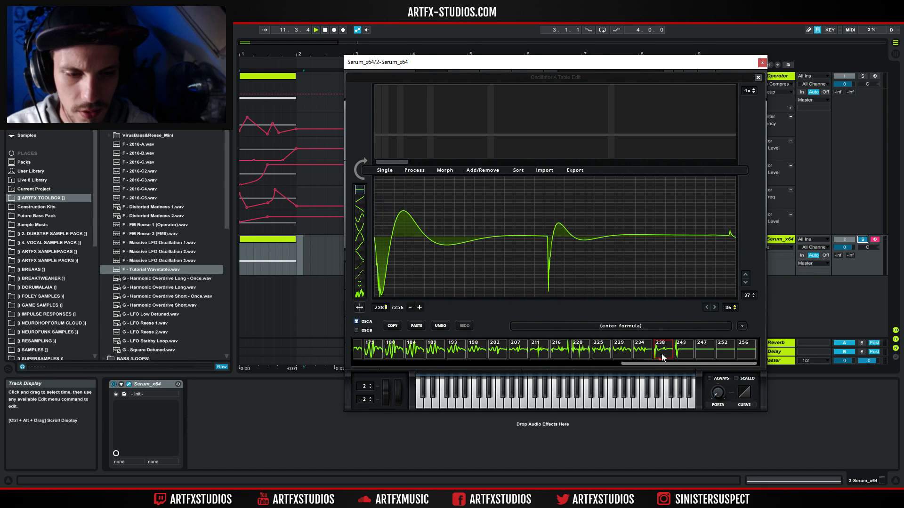
click(643, 356)
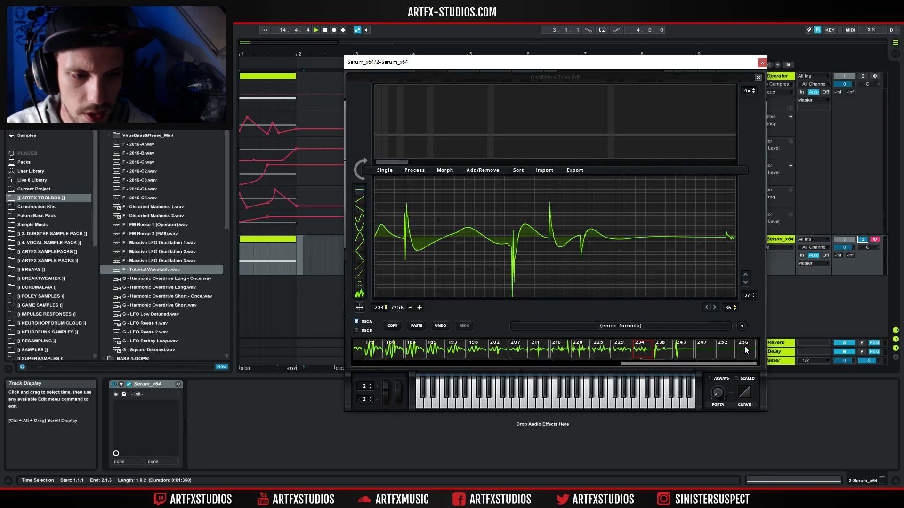
click(485, 176)
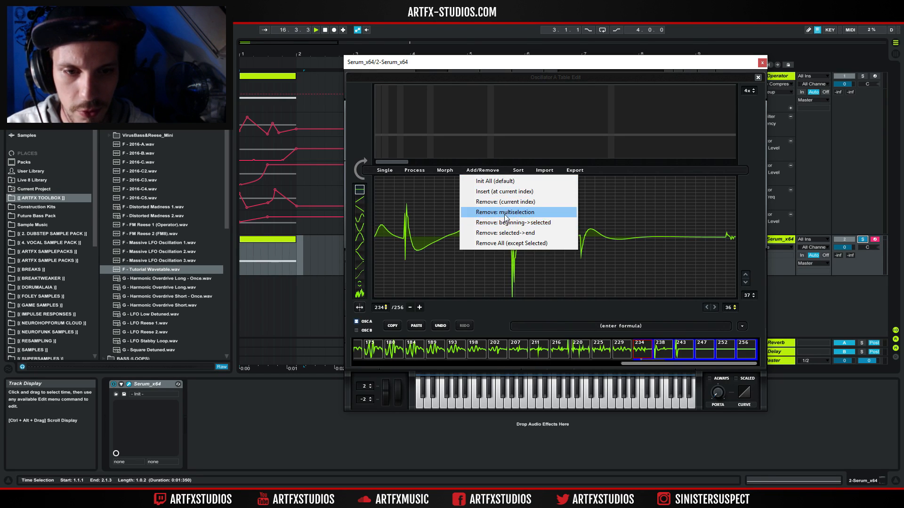
click(507, 216)
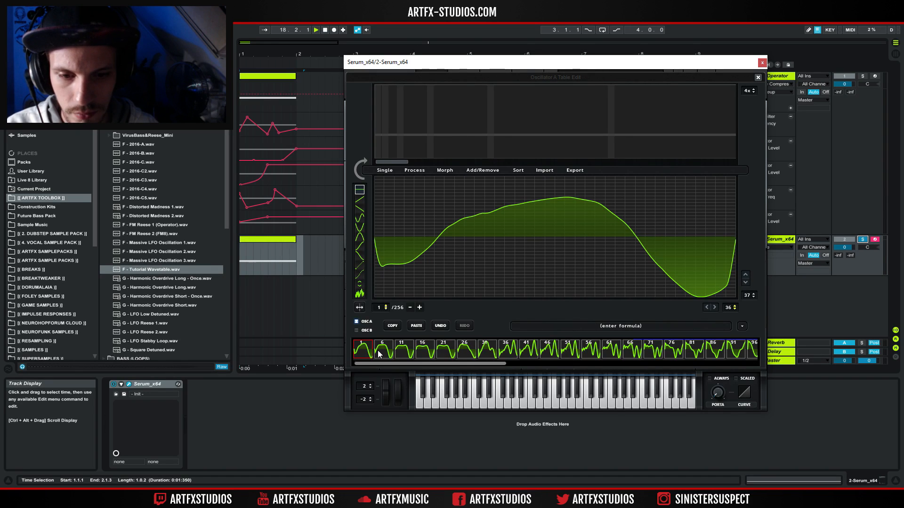
Step: Compare the opening frames of the wavetable and remove frame 1
click(382, 353)
click(404, 353)
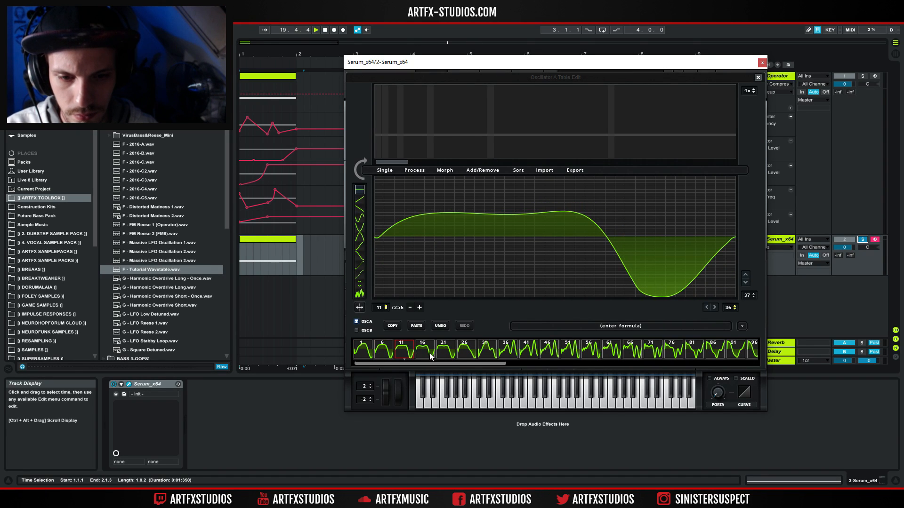
click(363, 352)
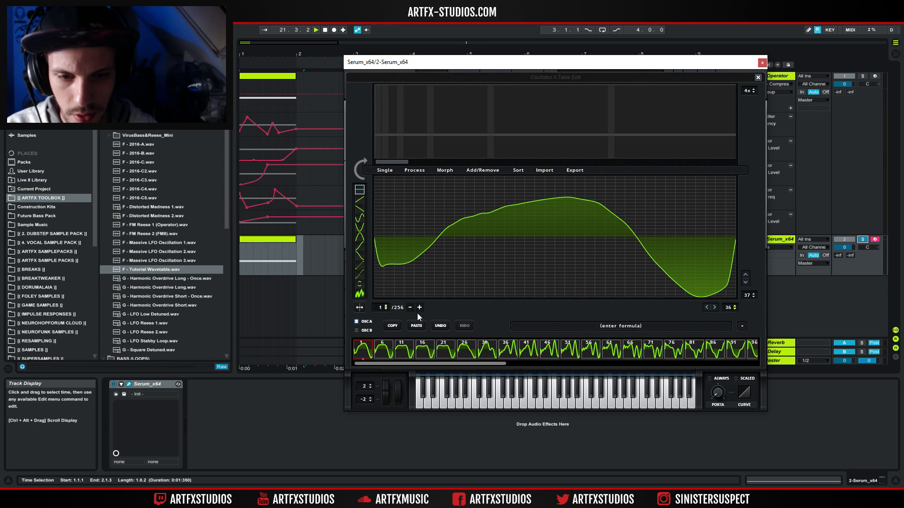
click(410, 308)
Step: Step through the early wavetable frames, from frame 6 up to frame 47, to compare how their waveforms evolve
click(381, 351)
click(403, 352)
click(424, 352)
click(445, 353)
click(466, 356)
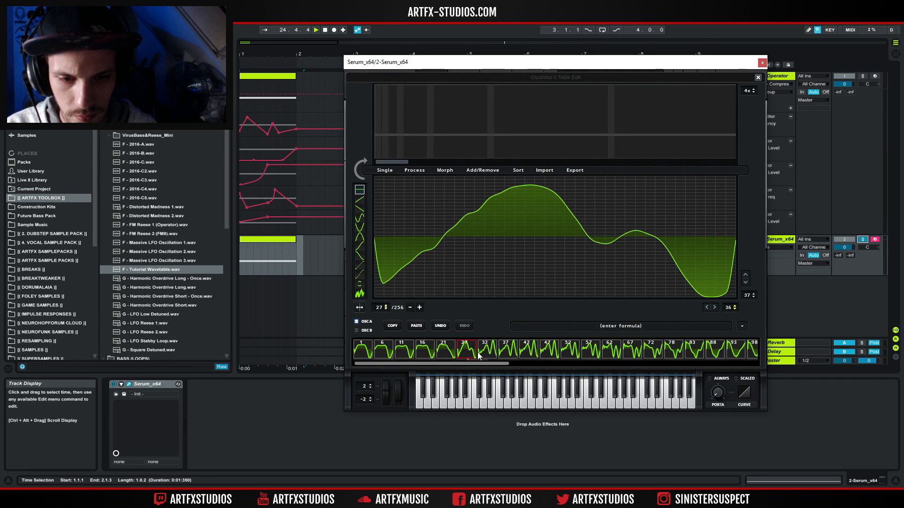
click(487, 353)
click(507, 353)
click(548, 347)
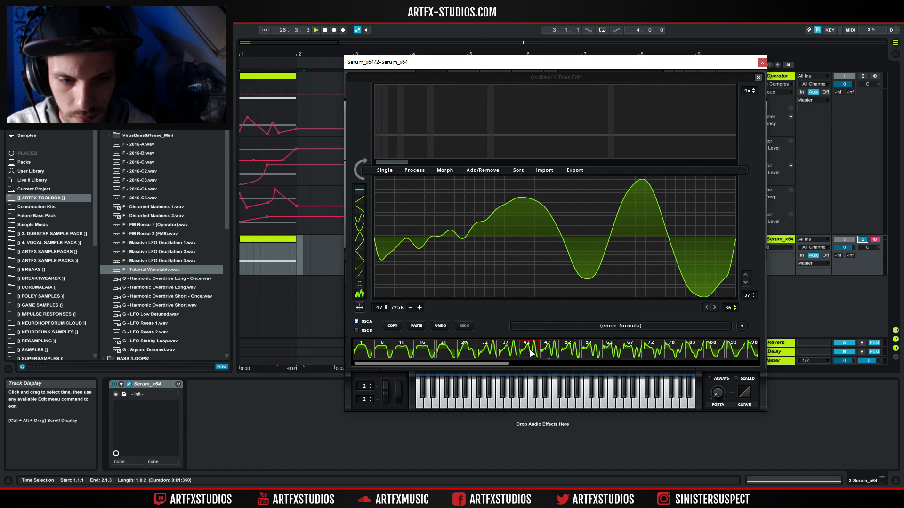
Step: Remove frames 1 to 16 from the start of the wavetable as a multiselection
click(366, 347)
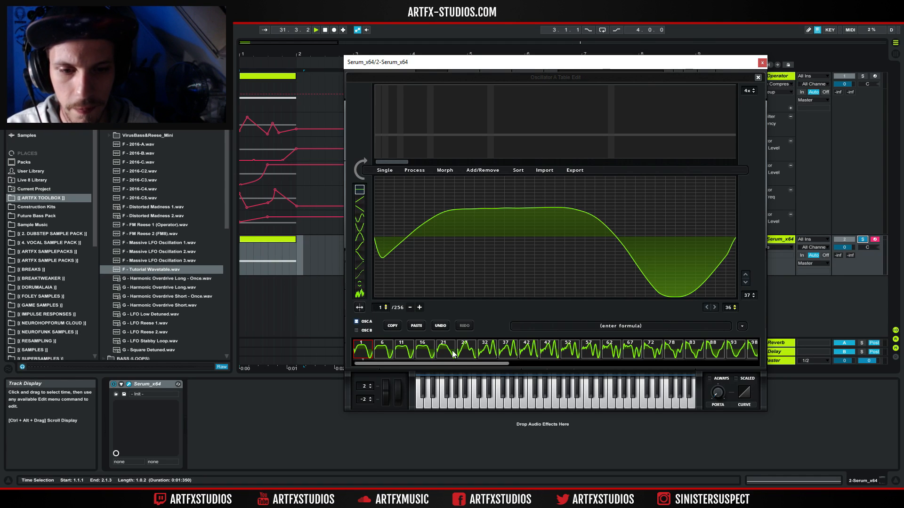
shift+click(423, 350)
click(491, 172)
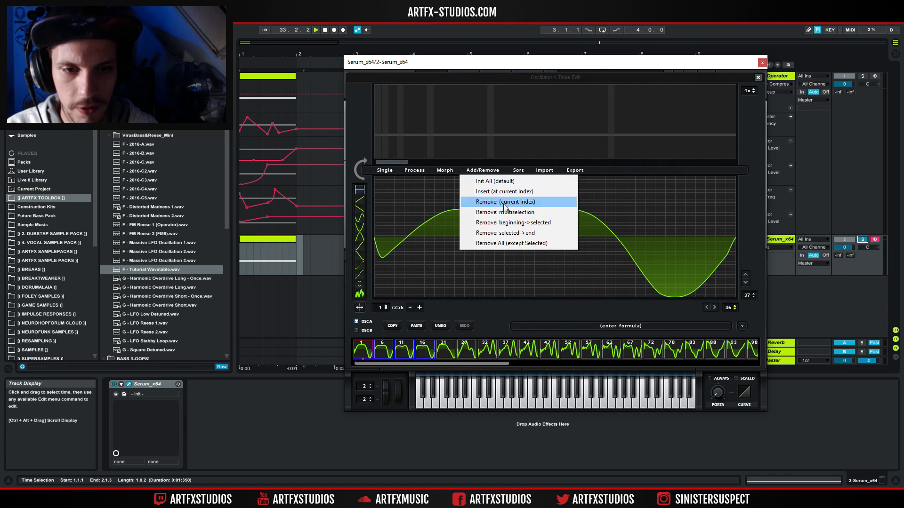
click(502, 210)
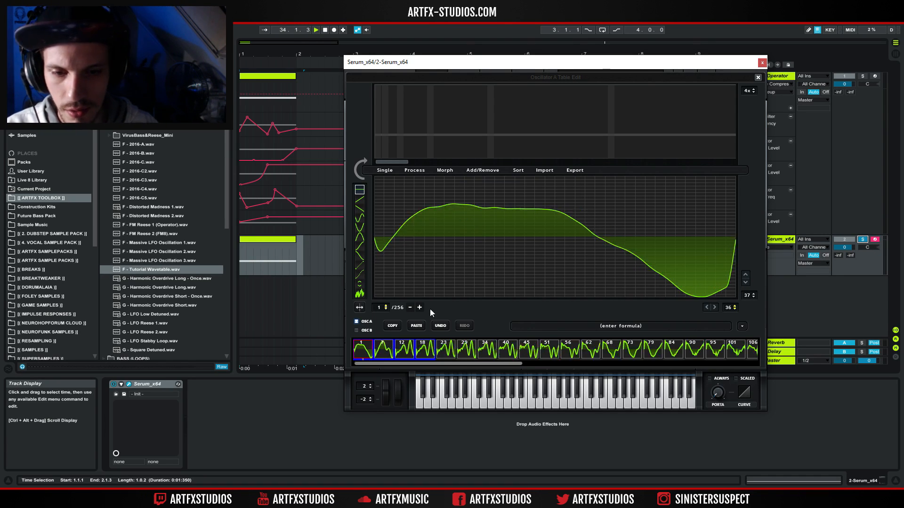
Step: Check the remaining opening frames for similar waveforms and remove frames 12 to 23 as a multiselection
click(383, 357)
click(366, 356)
click(383, 351)
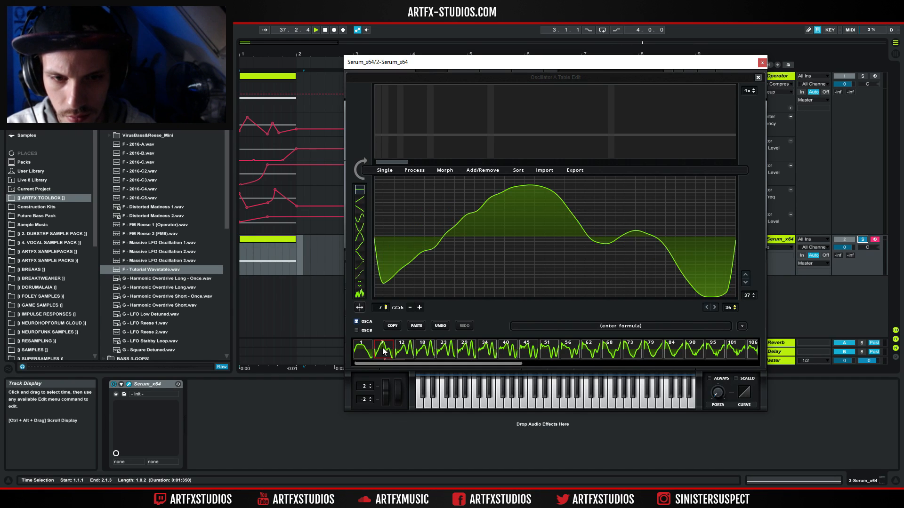
click(409, 348)
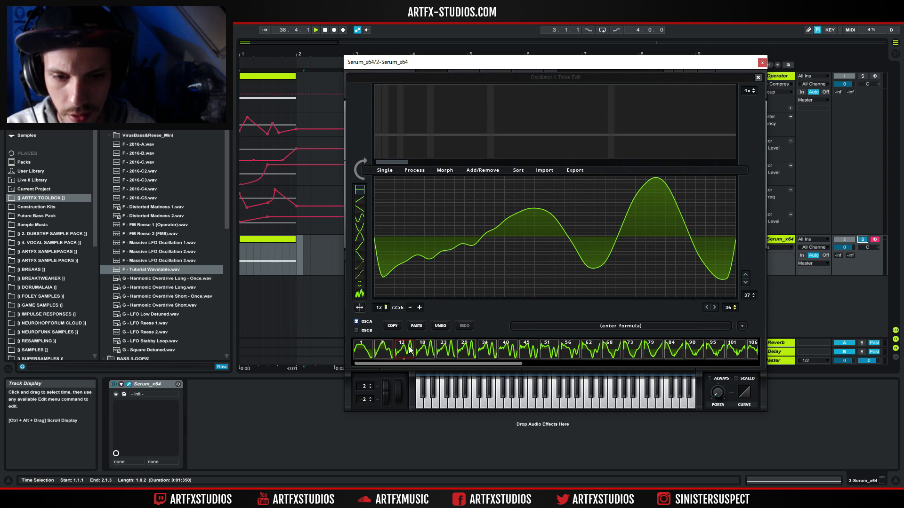
shift+click(529, 352)
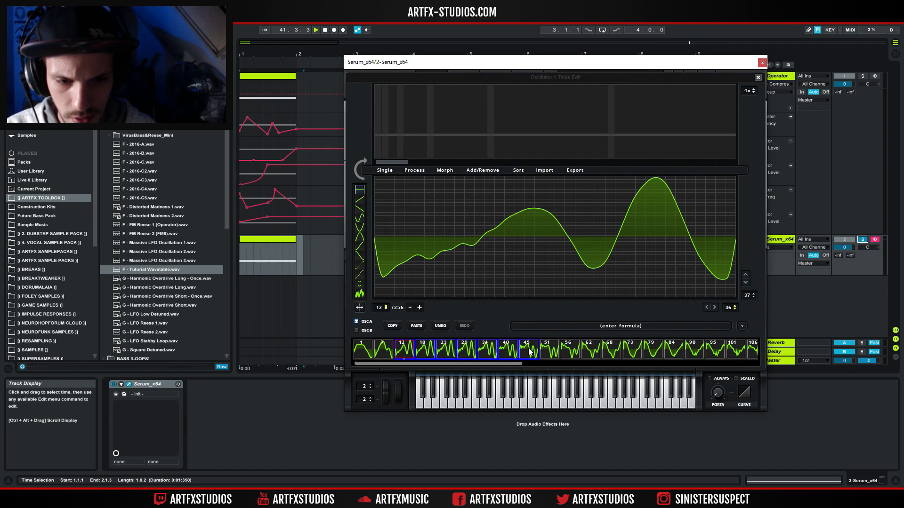
click(434, 353)
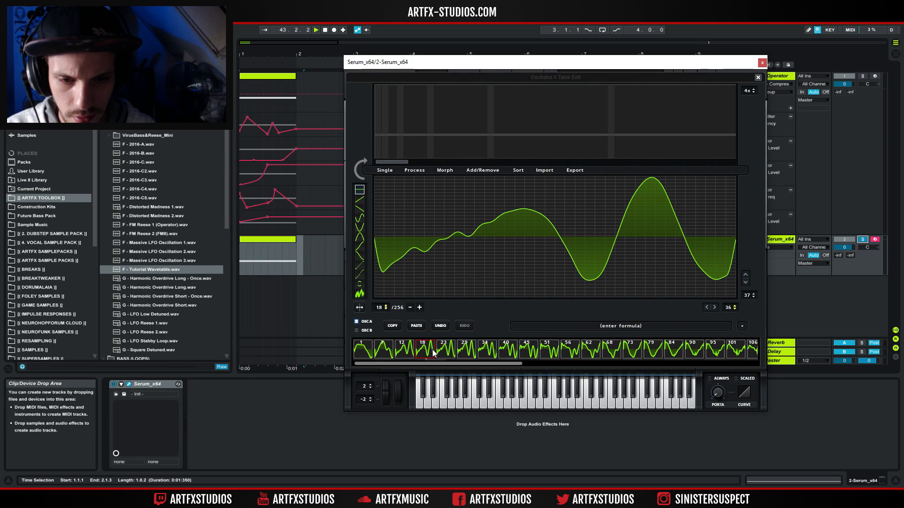
click(408, 352)
shift+click(447, 350)
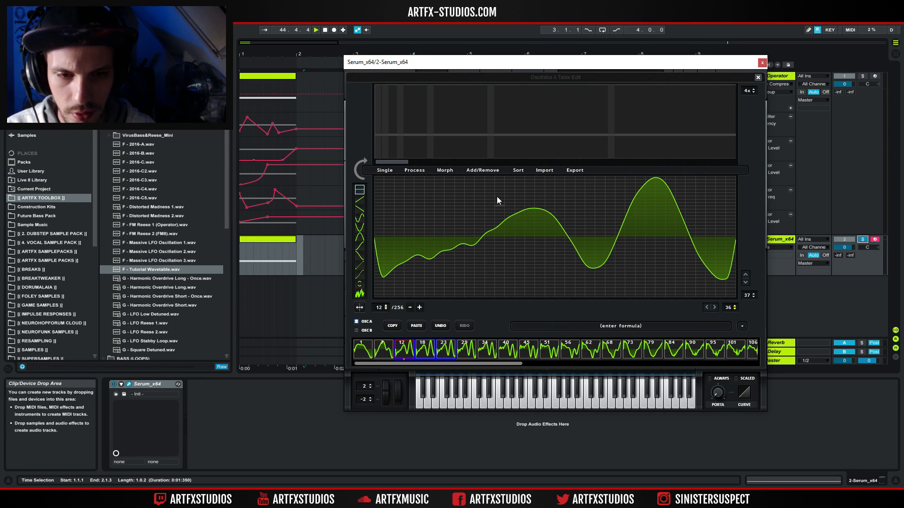
click(490, 171)
click(494, 213)
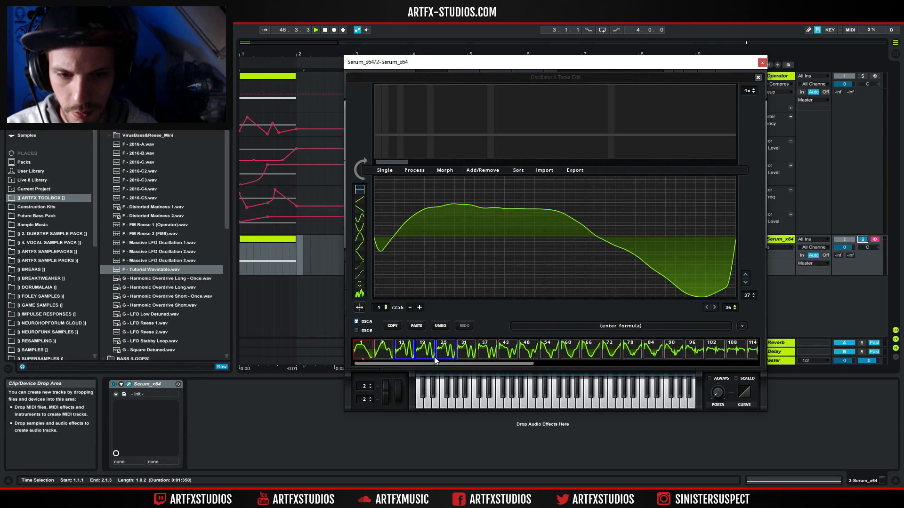
Step: Remove the similar-looking frames 19 to 48 from the wavetable as a multiselection
click(426, 353)
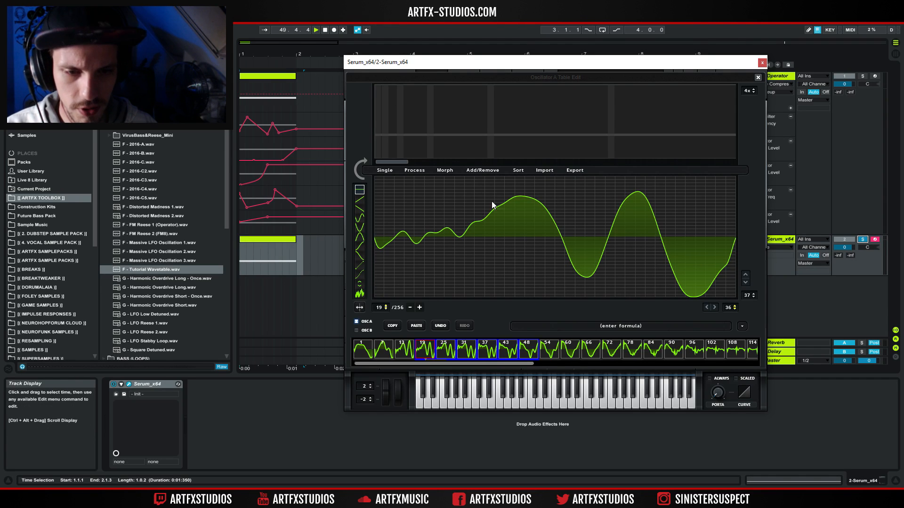
click(481, 172)
click(500, 212)
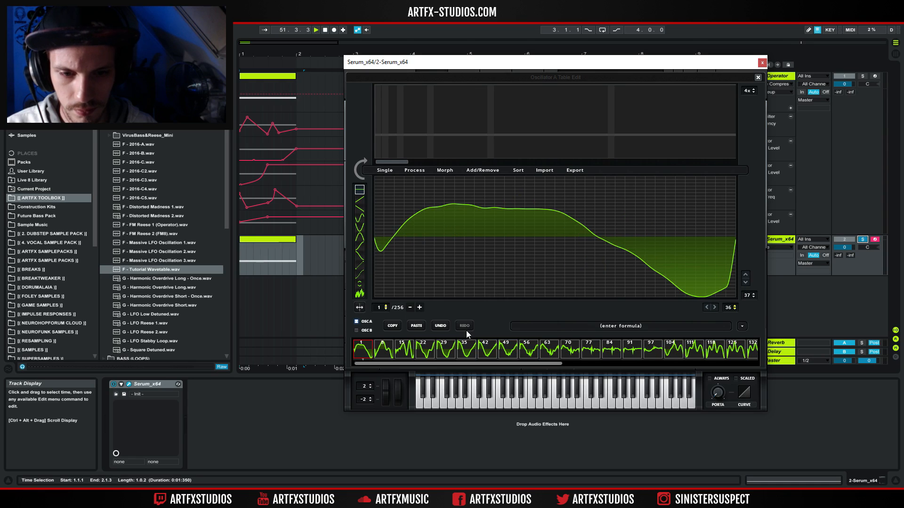
Step: Remove the repetitive frames 29 to 56 from the wavetable as a multiselection
click(430, 348)
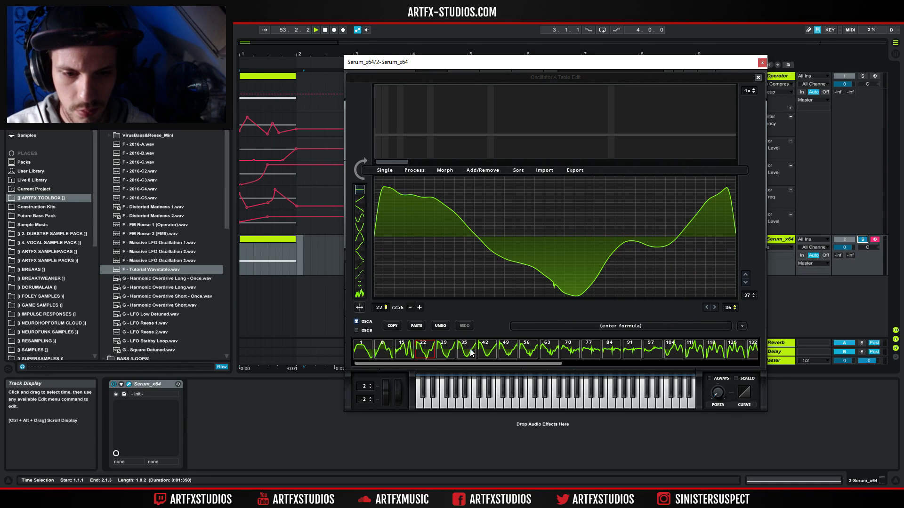
click(445, 351)
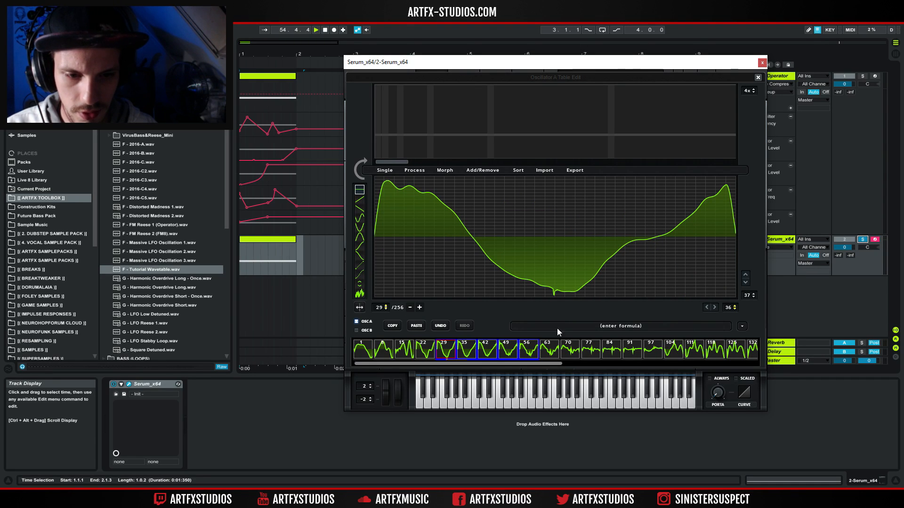
click(485, 170)
click(510, 216)
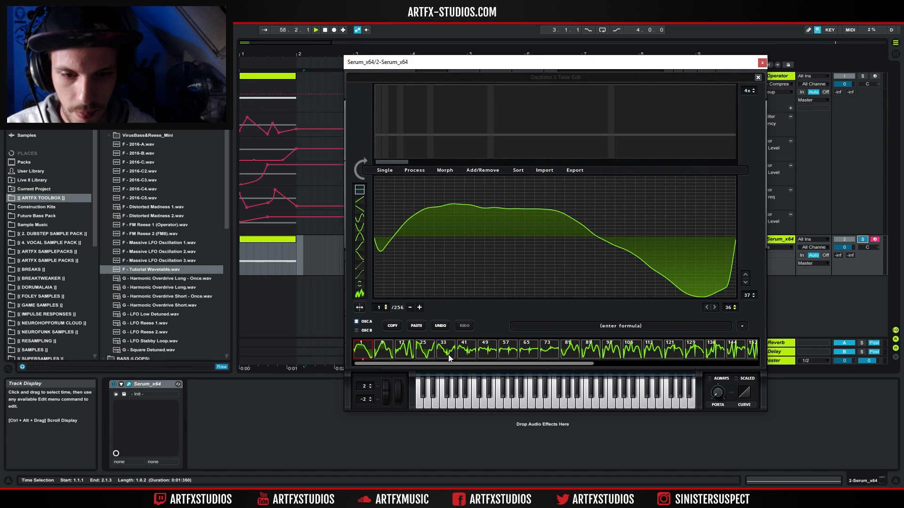
Step: Compare the frames around 33 and 41 and remove frames 41 to 73 from the wavetable as a multiselection
click(445, 354)
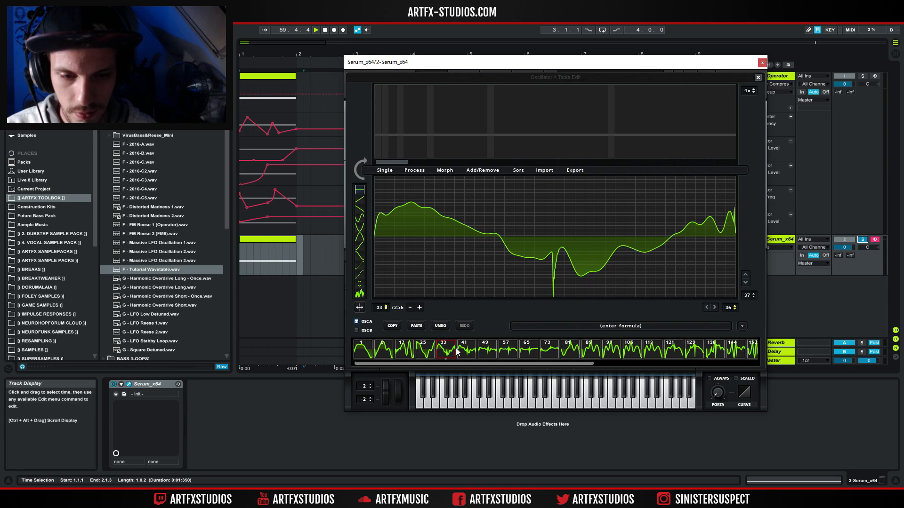
click(466, 351)
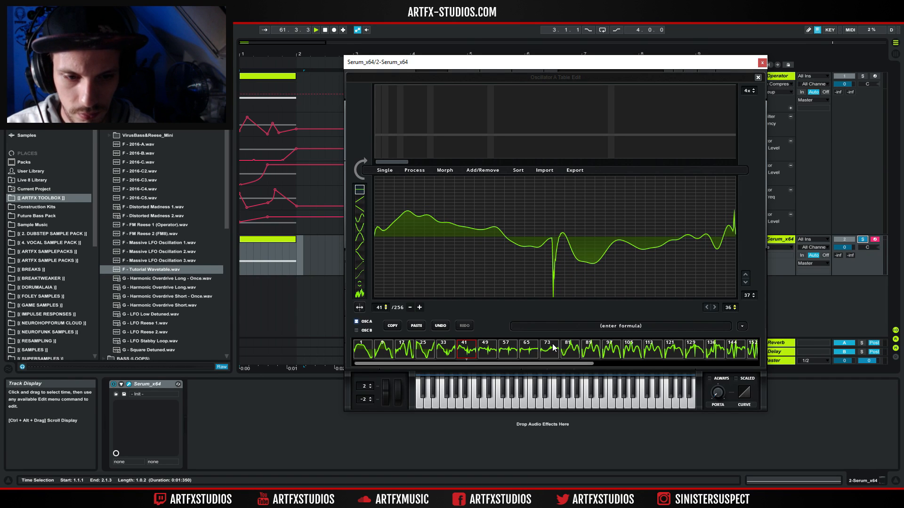
click(483, 170)
click(515, 220)
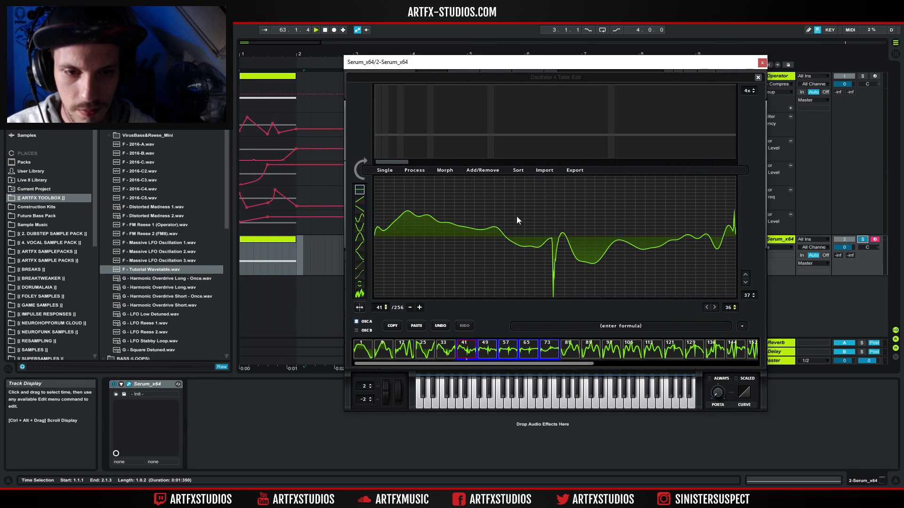
Step: Remove the run of similar frames starting at frame 58 from the wavetable as a multiselection
click(482, 352)
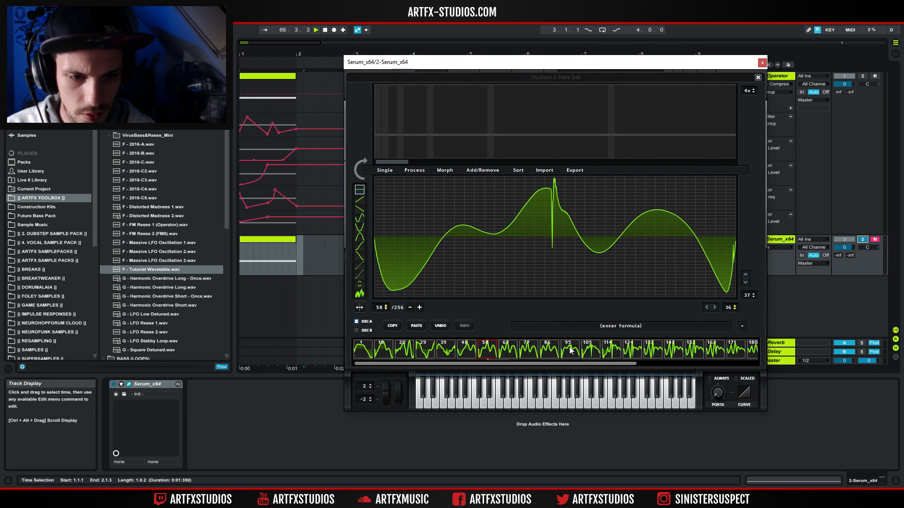
click(485, 170)
click(518, 213)
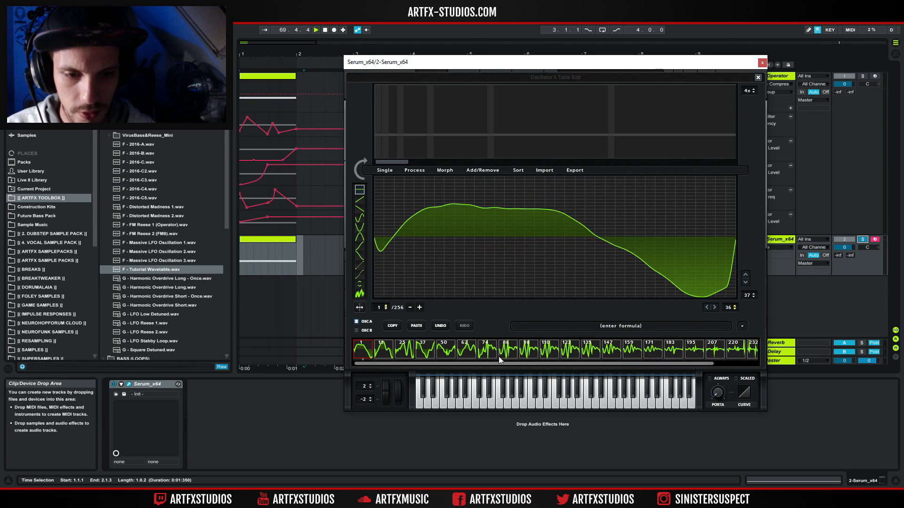
Step: Remove frames 86 to 207 from the wavetable as a multiselection
click(500, 354)
shift+click(630, 356)
shift+click(710, 354)
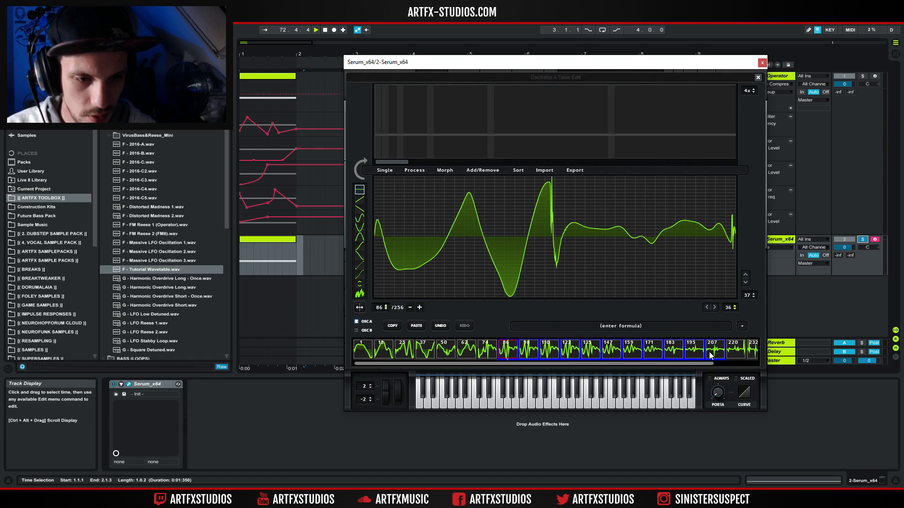
click(496, 166)
click(511, 210)
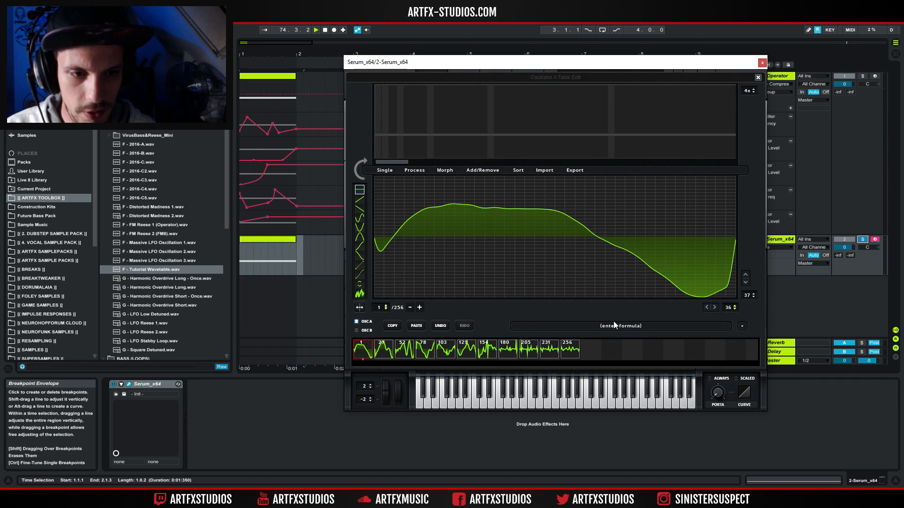
Step: Compare the waveforms of frames 154, 180 and 205 and remove frame 180 from the wavetable
click(511, 352)
click(487, 351)
click(511, 348)
click(526, 350)
click(508, 350)
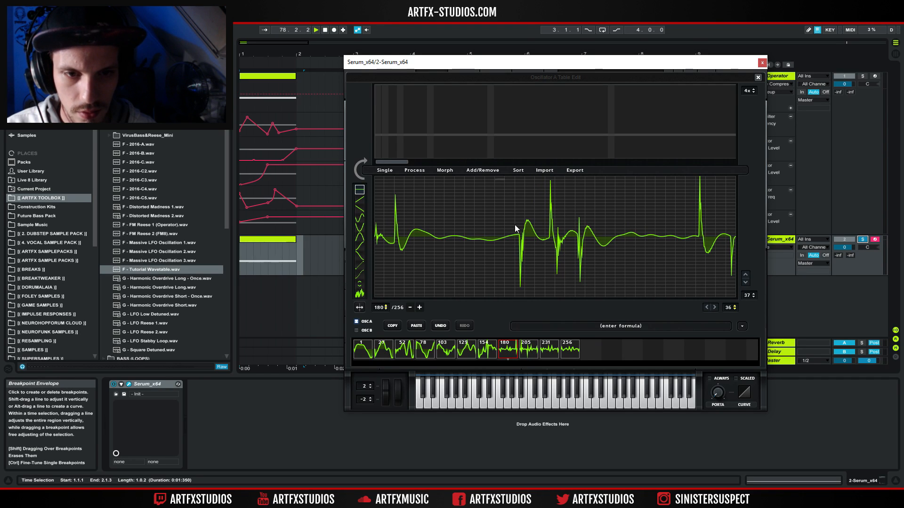
click(410, 308)
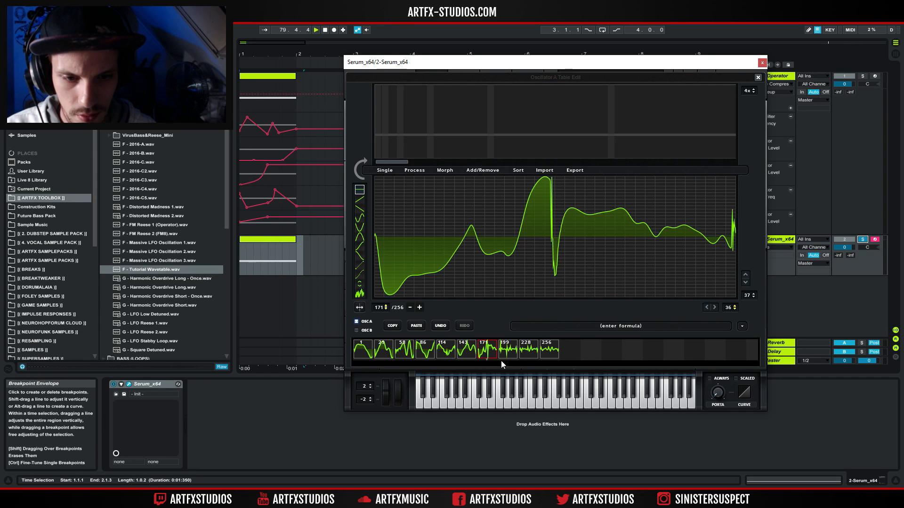
Step: Remove the last two frames, 228 and 256, from the wavetable and go back to frame 1
click(508, 350)
drag(527, 353, 556, 355)
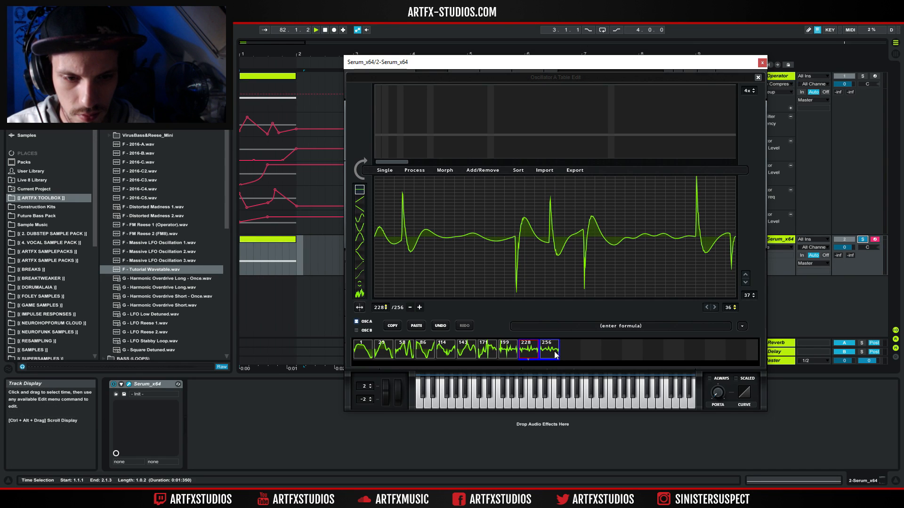
click(410, 308)
click(410, 308)
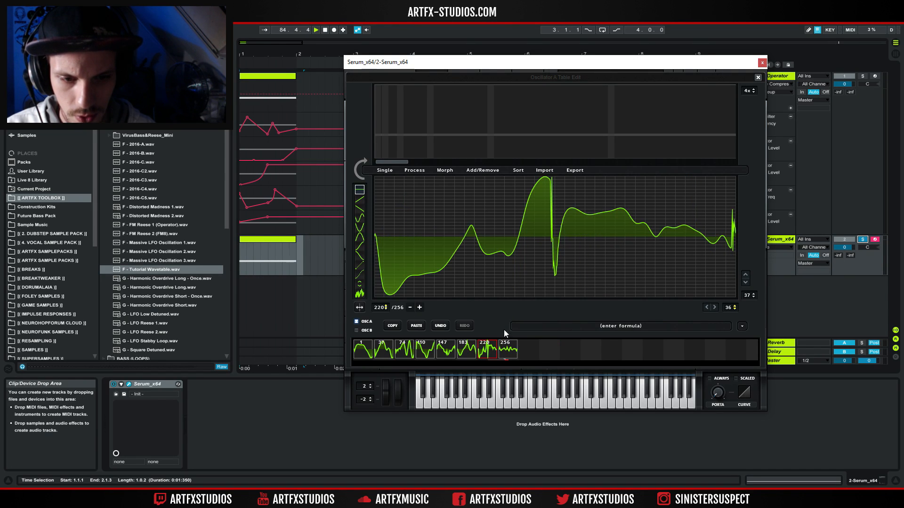
click(364, 354)
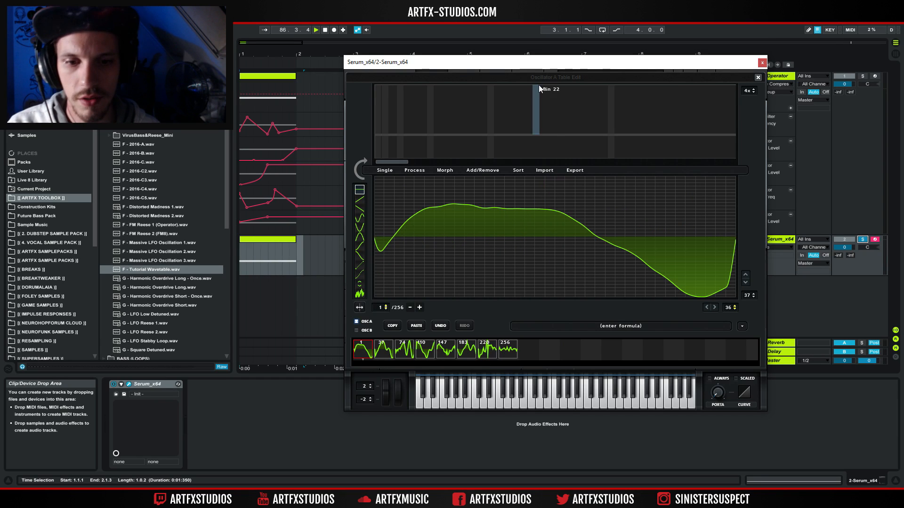
Step: Close the wavetable editor, shape LFO 1 into a one-bar rising ramp in ENV mode, and assign it to OSC A's WT POS
click(758, 78)
drag(609, 265, 692, 264)
drag(610, 350, 610, 361)
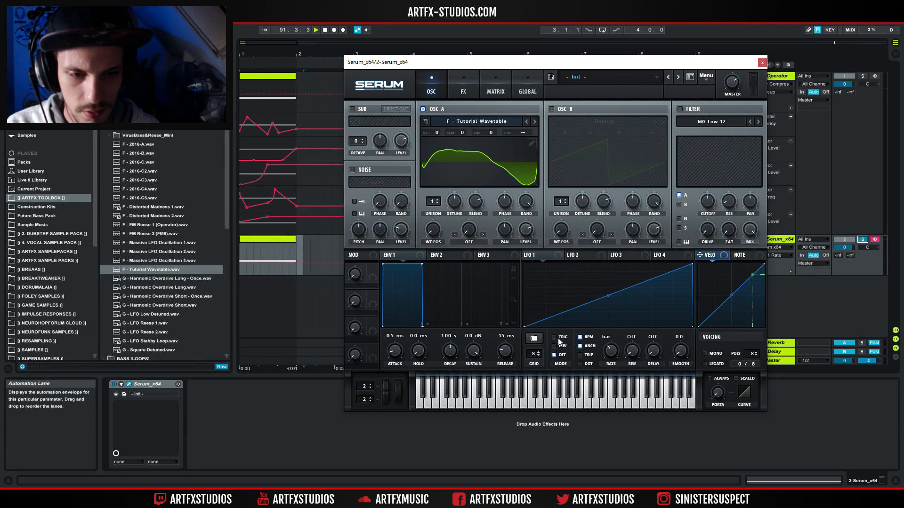
drag(526, 255, 429, 229)
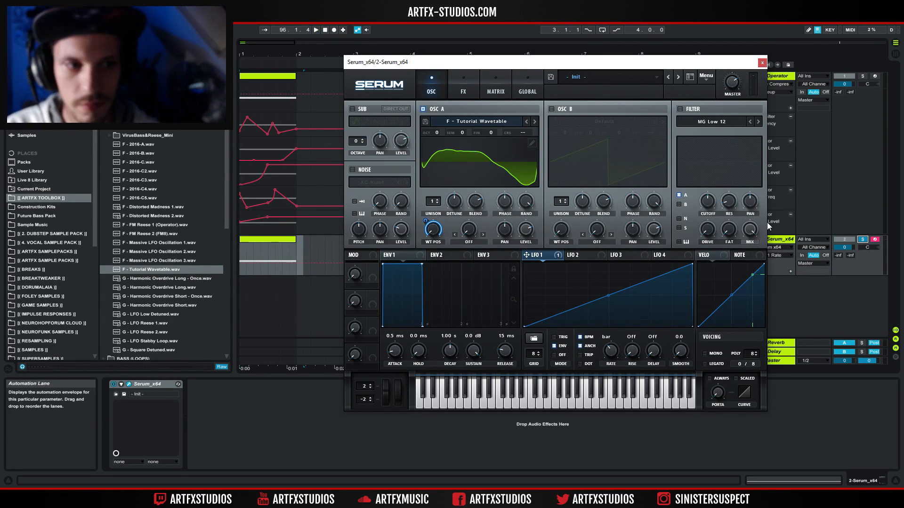
Step: Play the clip on the Serum track to audition the wavetable sweep
click(273, 239)
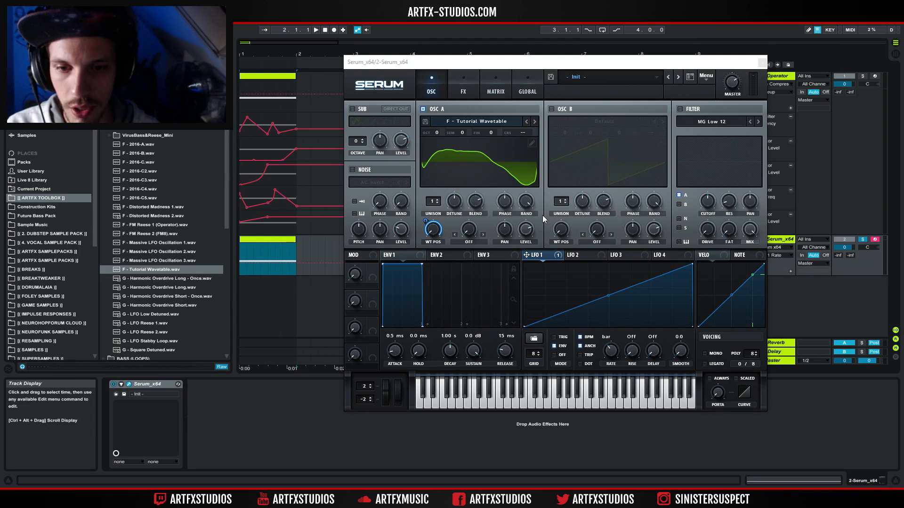
key(space)
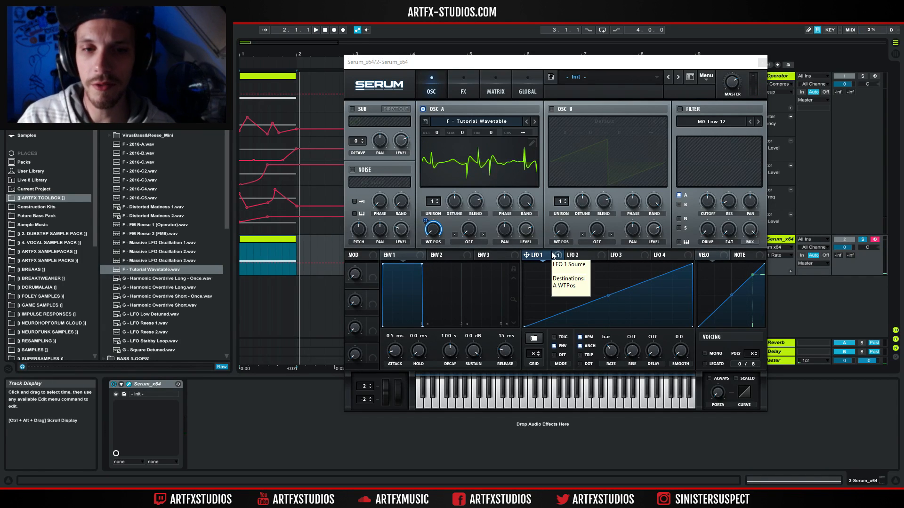
key(space)
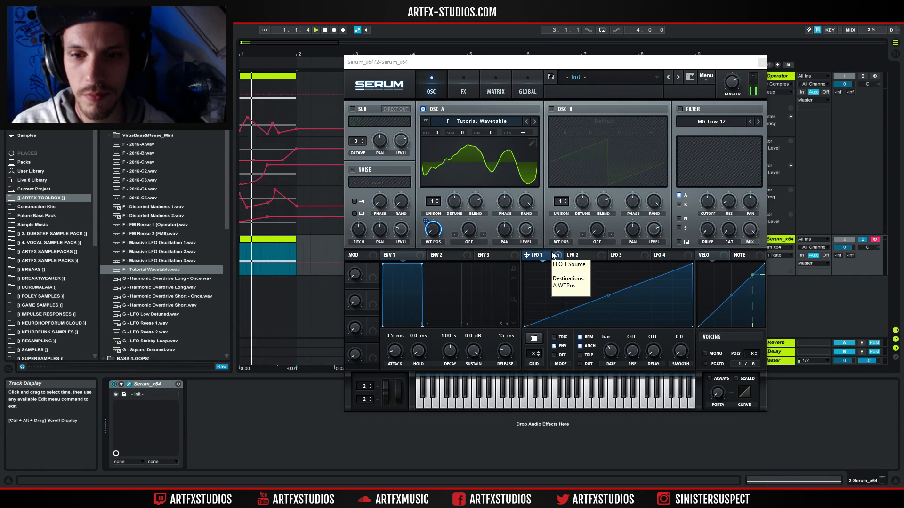
Step: Set OSC A's warp mode to Remap 1 and bend the remap curve, bringing its midpoint back to a nearly straight diagonal
click(468, 242)
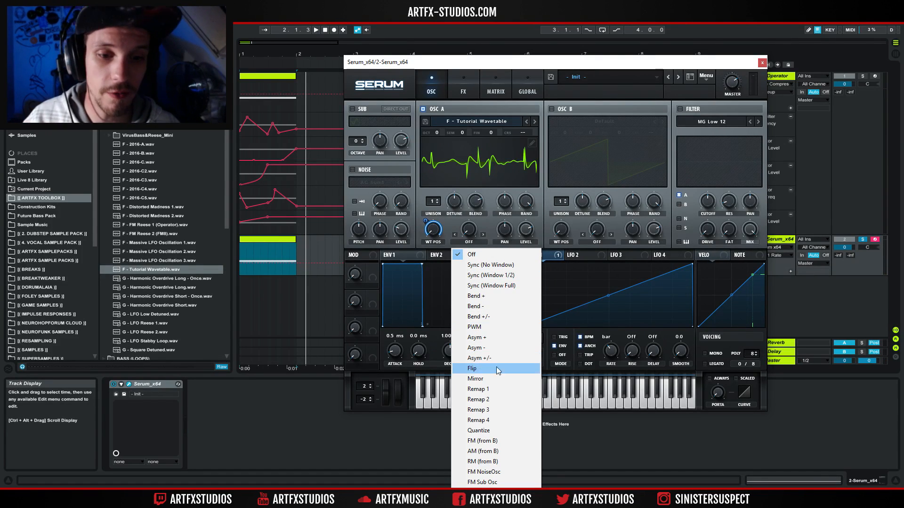
click(492, 390)
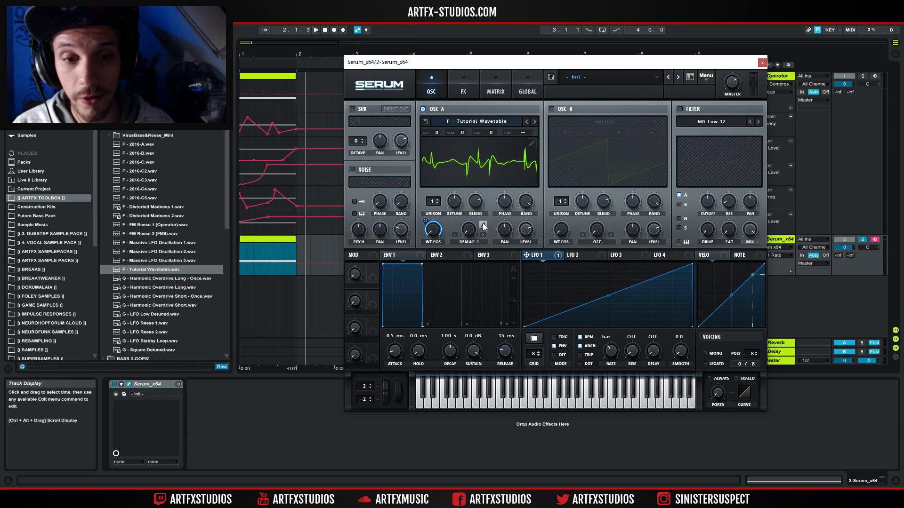
click(483, 224)
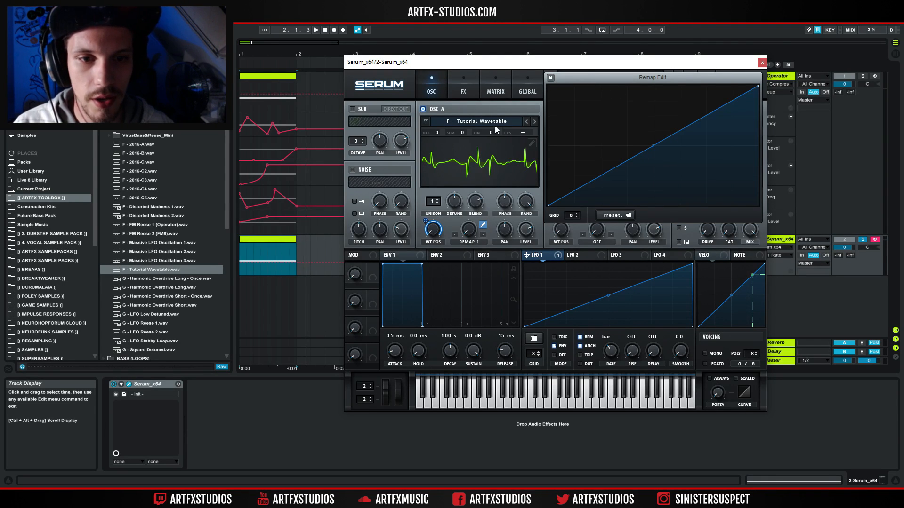
drag(652, 145, 657, 164)
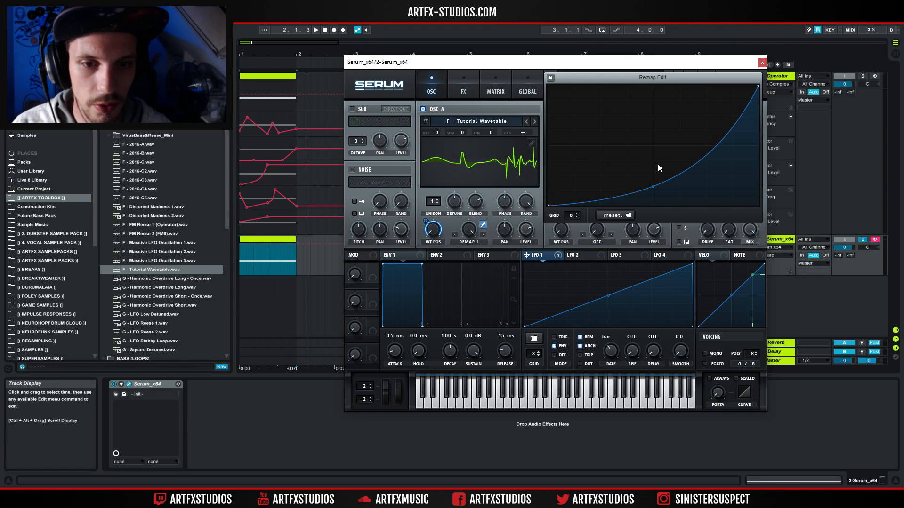
drag(654, 187, 635, 168)
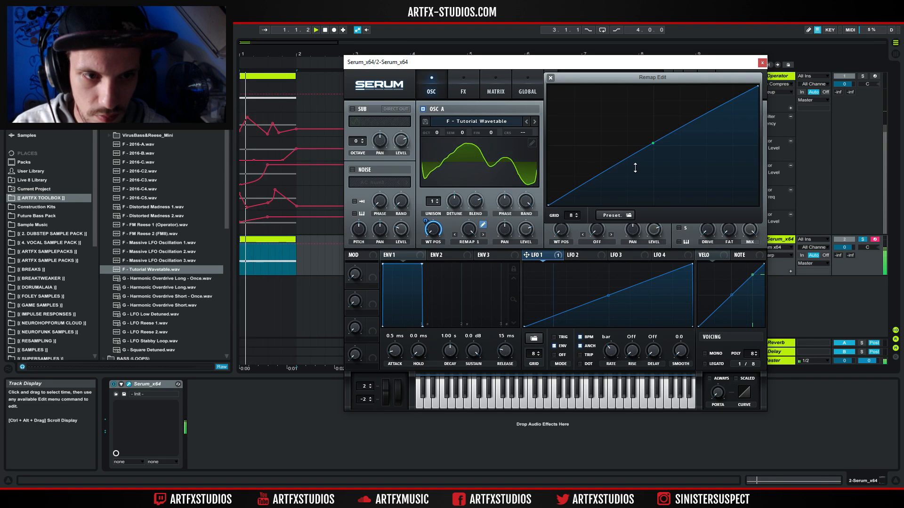
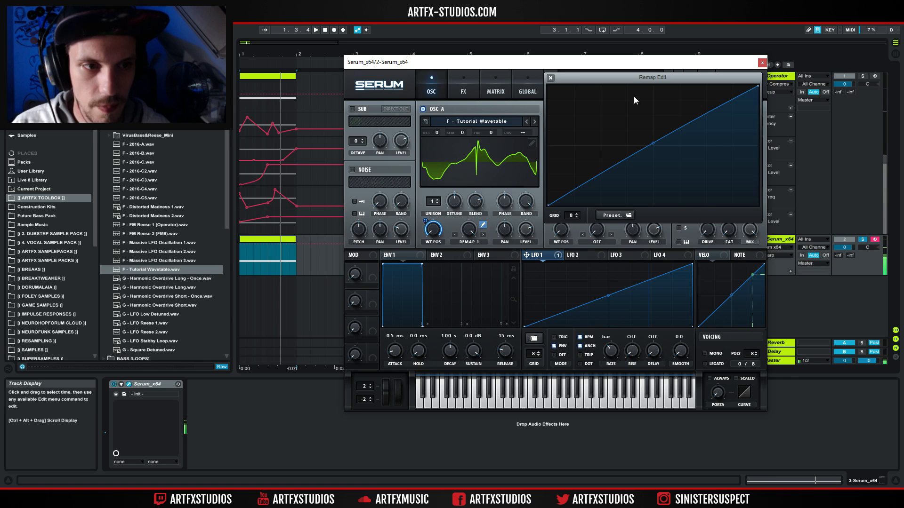
Step: Close the remap editor and resample the sound to OSC B
click(550, 77)
click(709, 87)
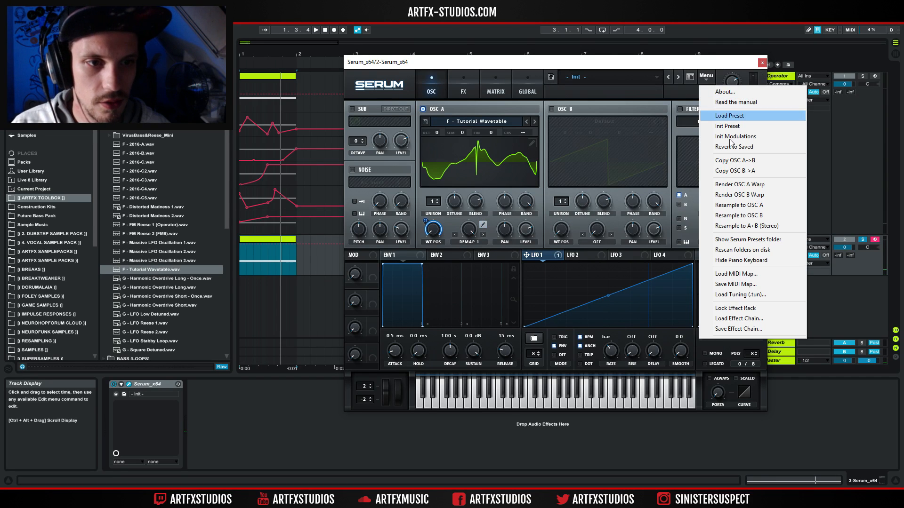
click(744, 215)
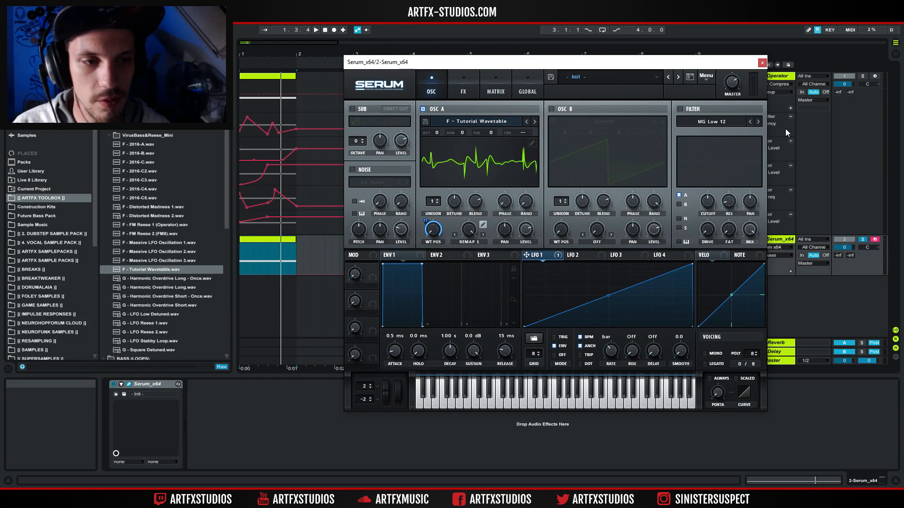
click(708, 79)
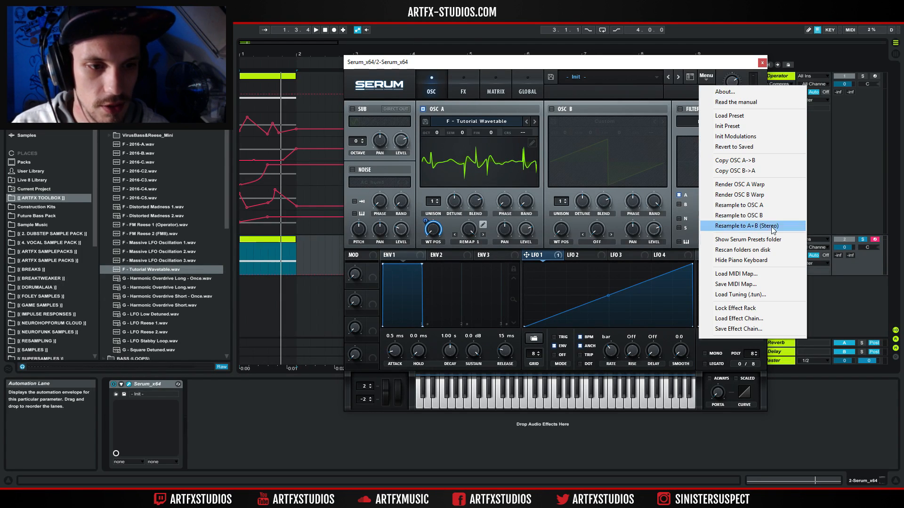
click(756, 215)
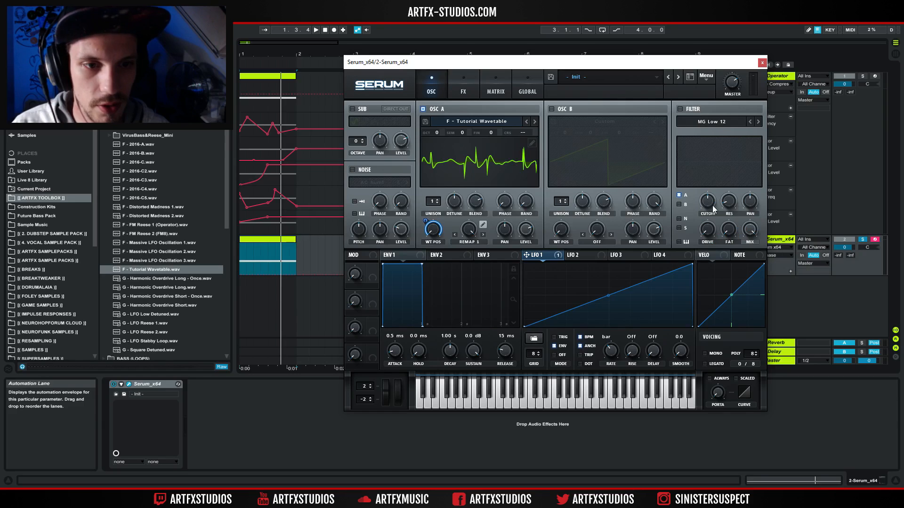
Step: Turn on OSC B, preview its resampled wavetable through the WT POS control, and turn off OSC A
click(552, 109)
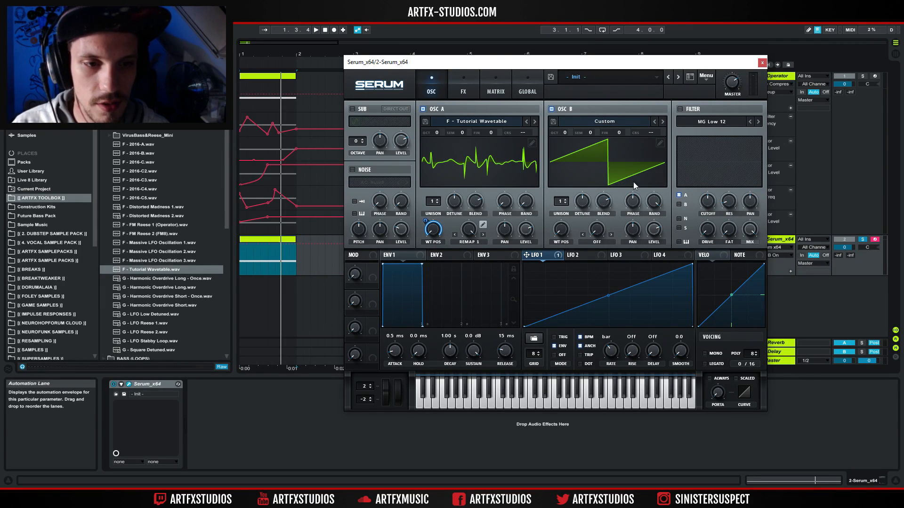
click(614, 167)
mouse_move(571, 232)
mouse_down()
mouse_move(574, 145)
mouse_move(563, 231)
mouse_up()
click(586, 178)
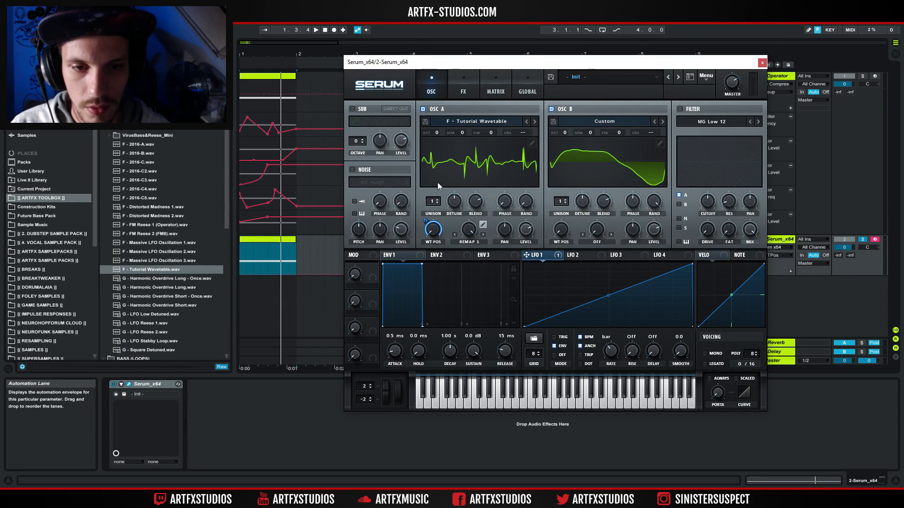
click(423, 109)
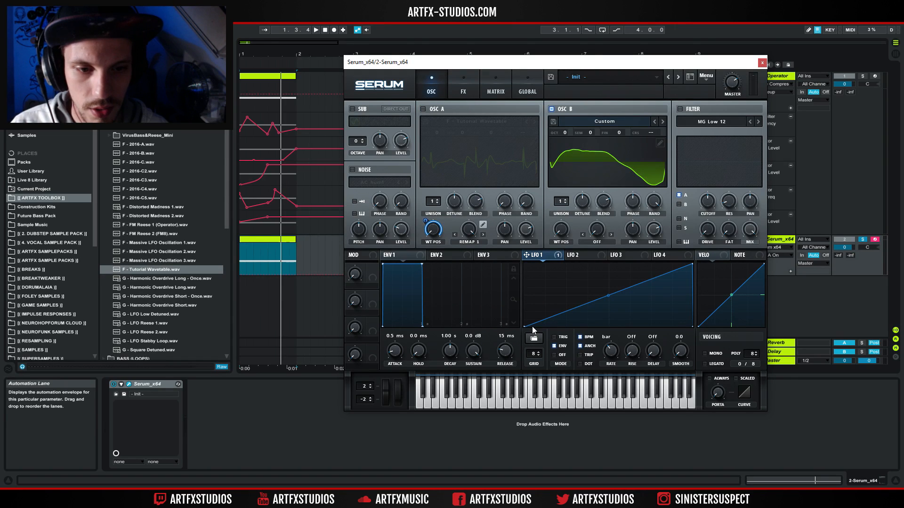
Step: Assign LFO 1 to OSC B's WT POS and play the clip to hear the resampled table
drag(575, 234, 562, 232)
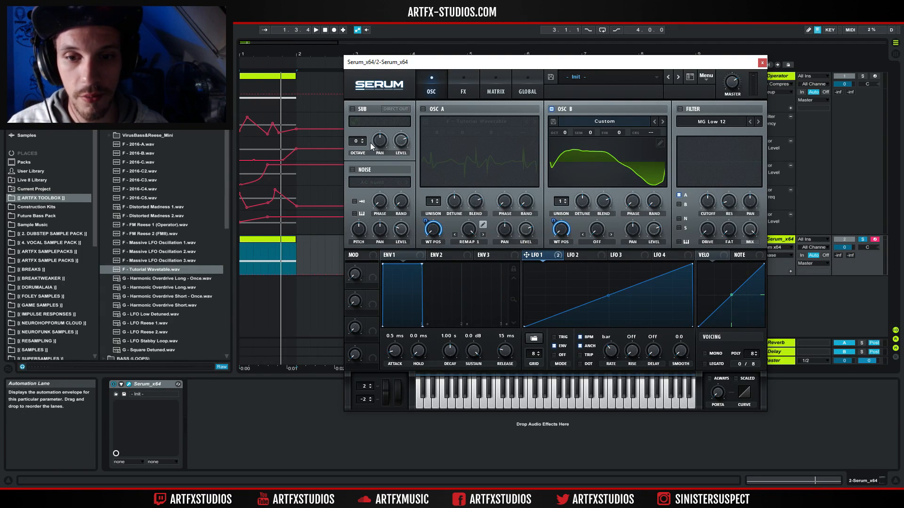
key(space)
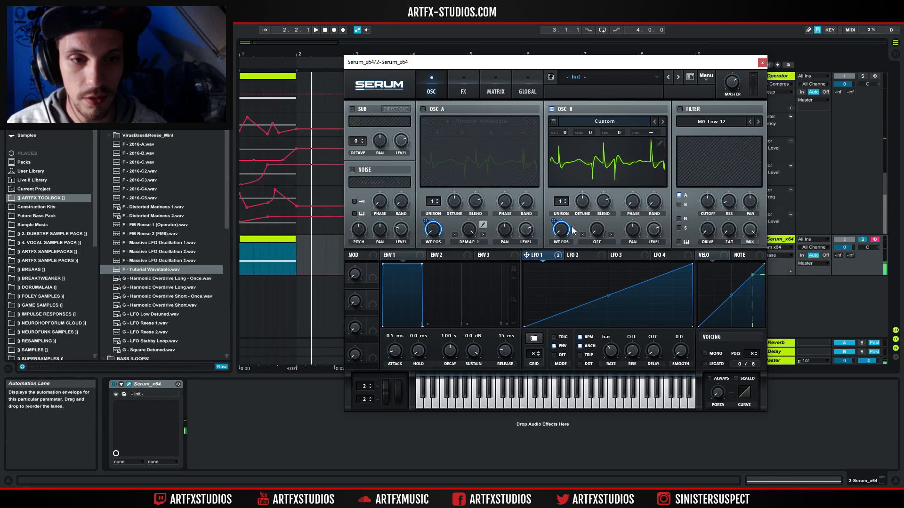
Step: Set OSC B's warp mode to Mirror and adjust the warp amount while the clip plays
click(596, 243)
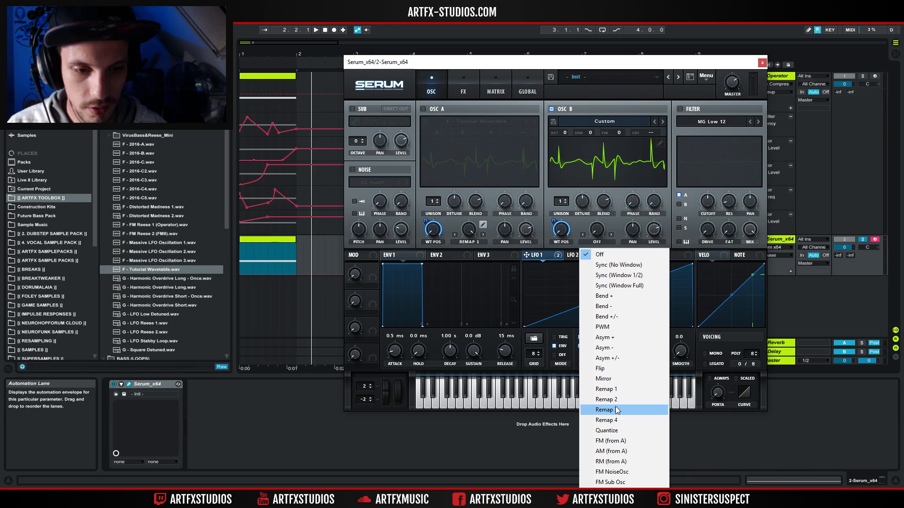
click(612, 379)
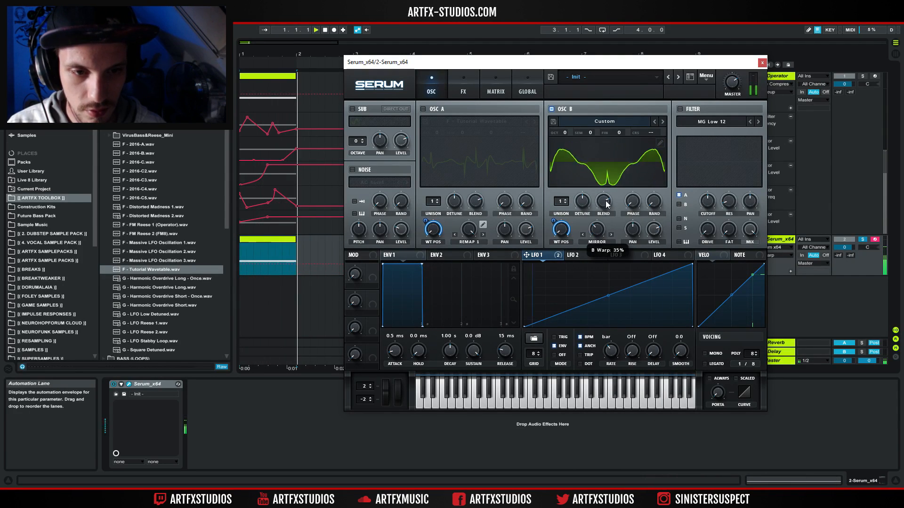
mouse_move(598, 228)
mouse_down()
mouse_move(605, 201)
mouse_move(588, 280)
mouse_move(598, 227)
mouse_up()
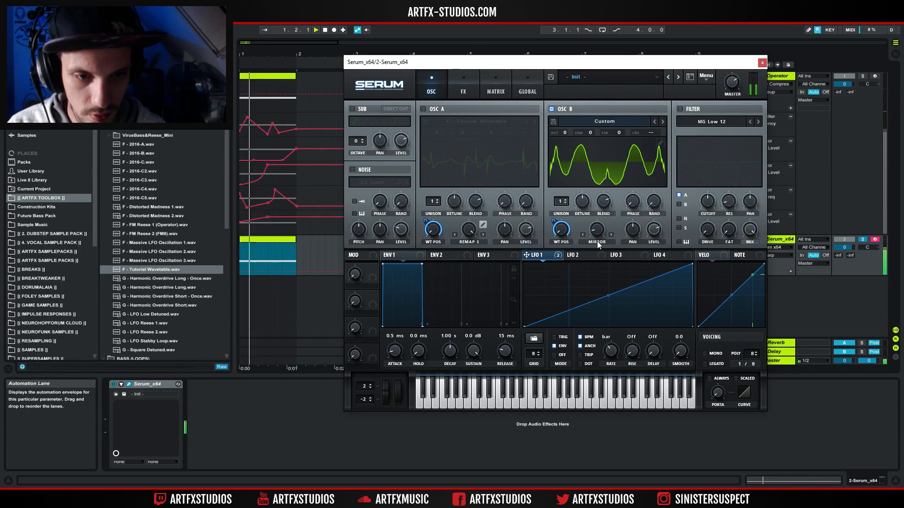
Step: Assign LFO 1 to OSC B's warp amount and try to resample the sound to OSC A
drag(526, 255, 599, 235)
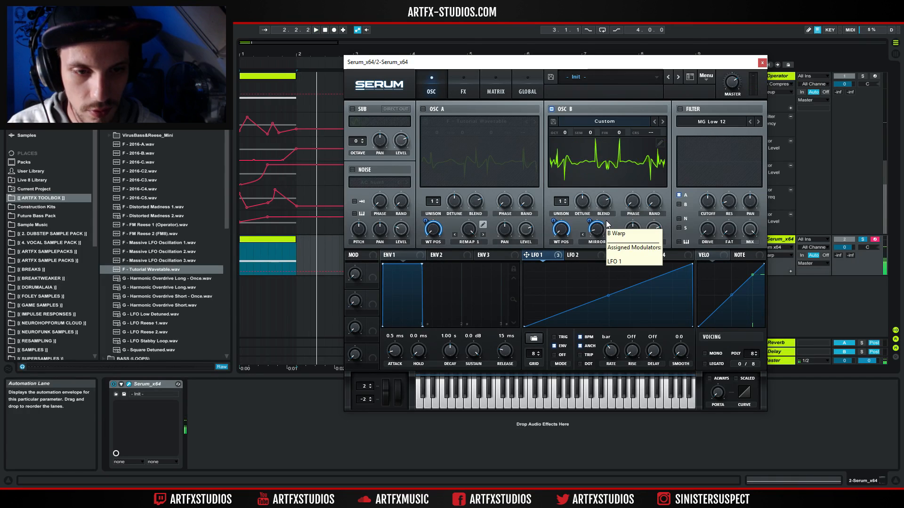
click(705, 79)
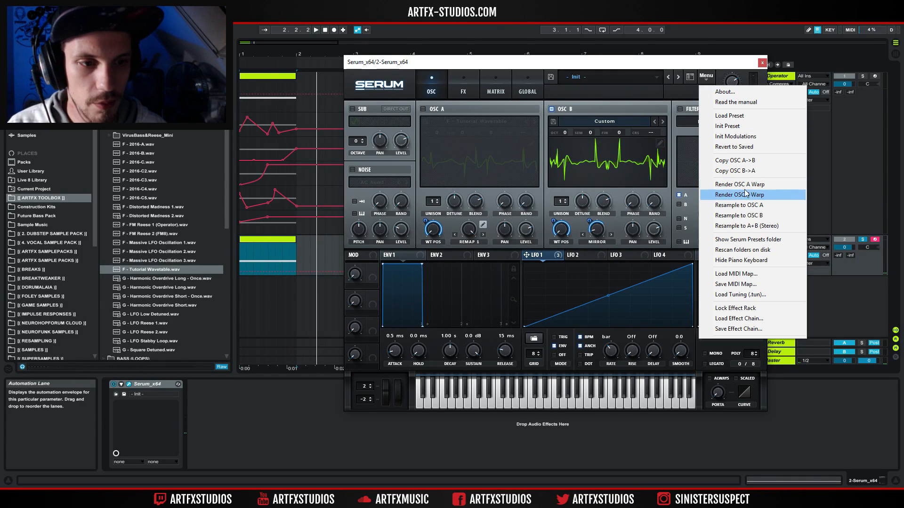
click(754, 205)
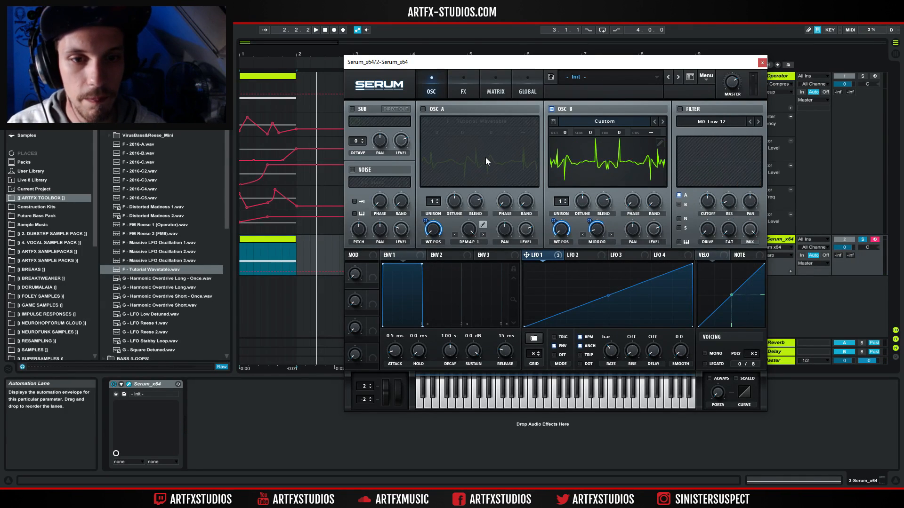
Step: Turn on OSC A, turn off OSC B and check OSC A's wavetable in the 3D view
click(422, 109)
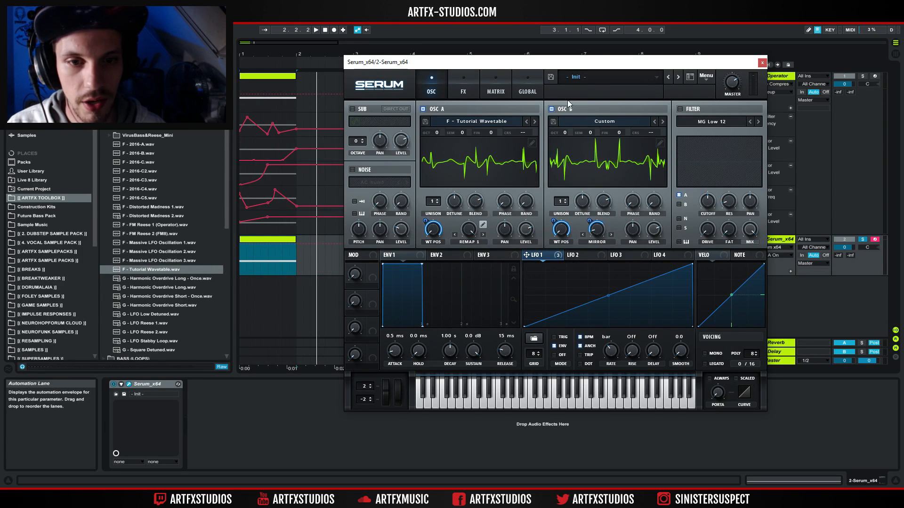
click(551, 110)
click(483, 163)
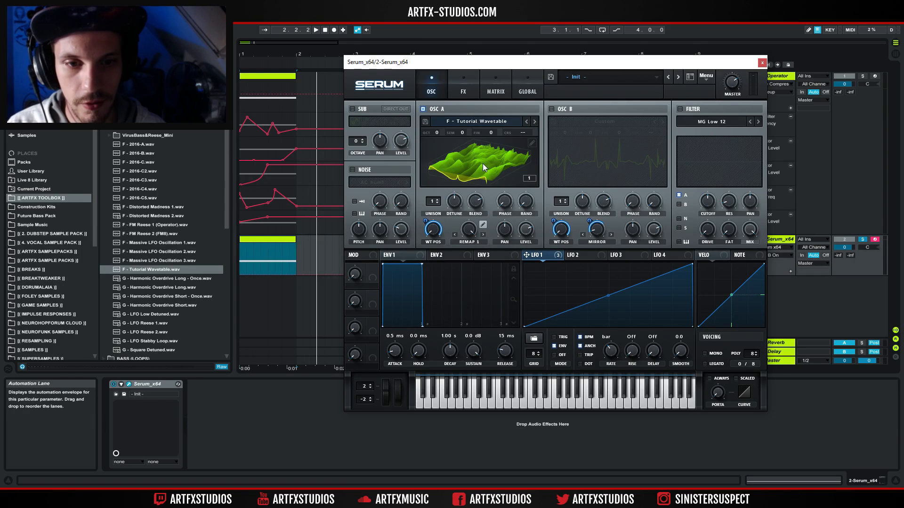
click(483, 168)
click(551, 110)
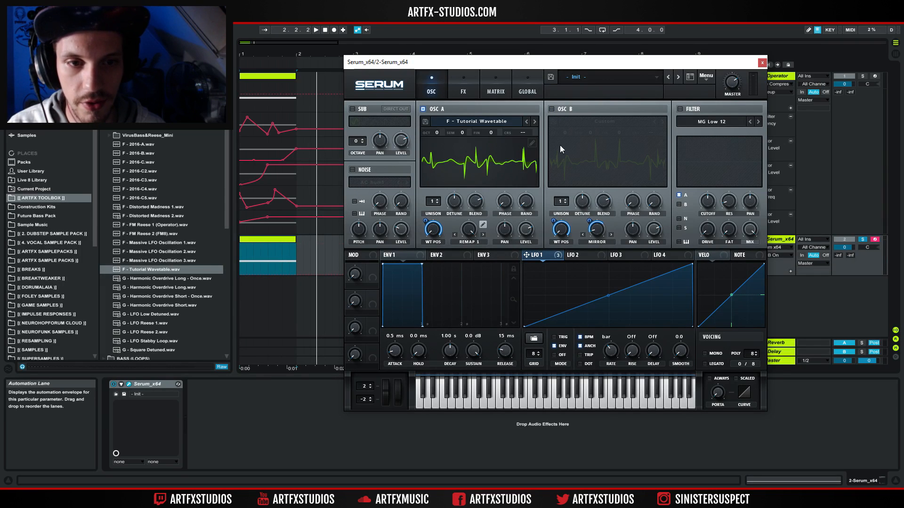
Step: Reshape OSC A's remap curve with two intermediate points that bend it above the diagonal, adjusting it while the clip plays
click(483, 225)
drag(651, 150, 618, 142)
double_click(603, 129)
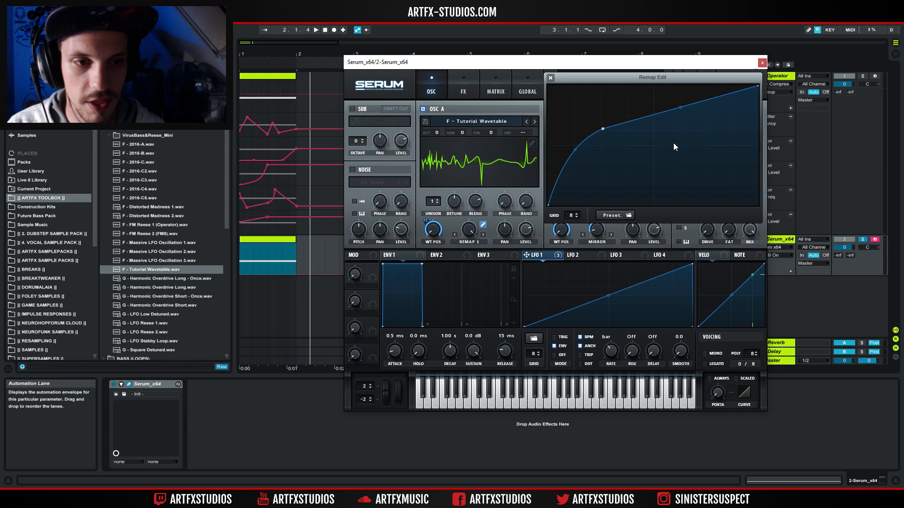
double_click(673, 163)
drag(673, 164, 665, 116)
key(space)
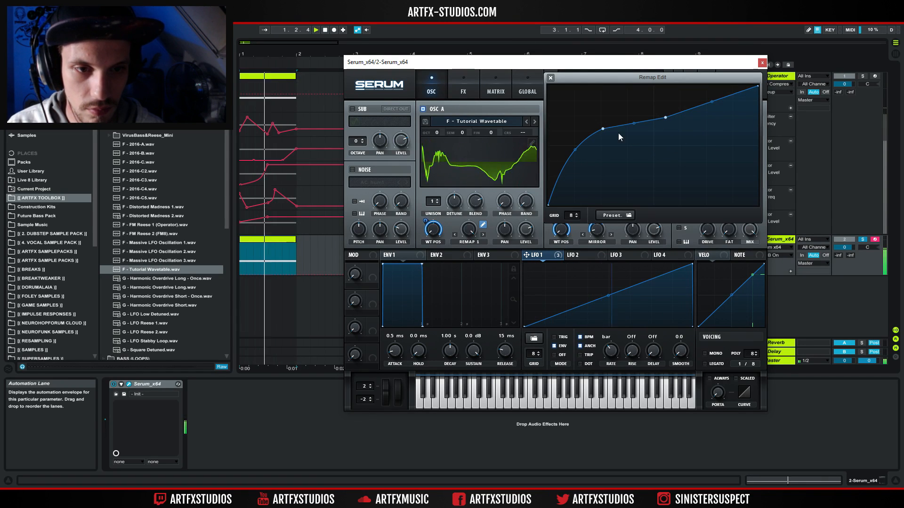
drag(603, 129, 618, 155)
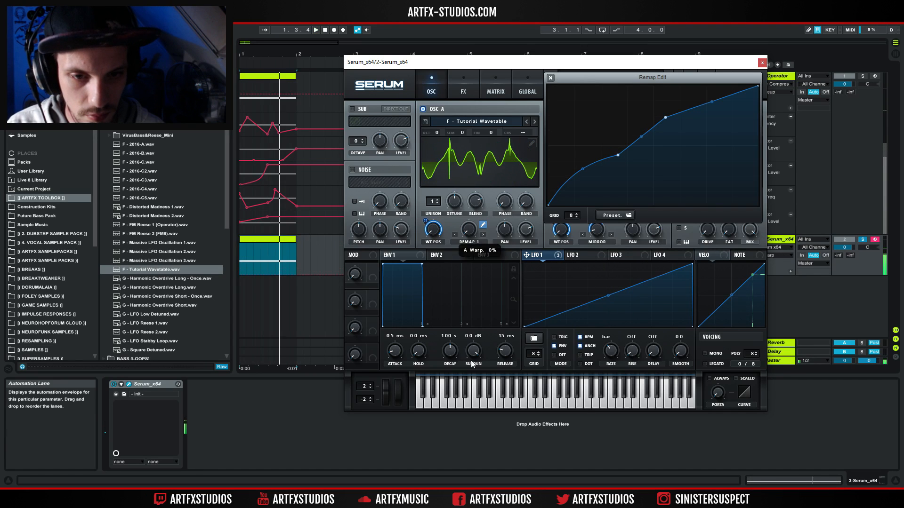
Step: Assign LFO 1 to OSC A's warp amount and reshape the remap curve with an early plateau, steep middle rise and rounded end
drag(525, 255, 468, 229)
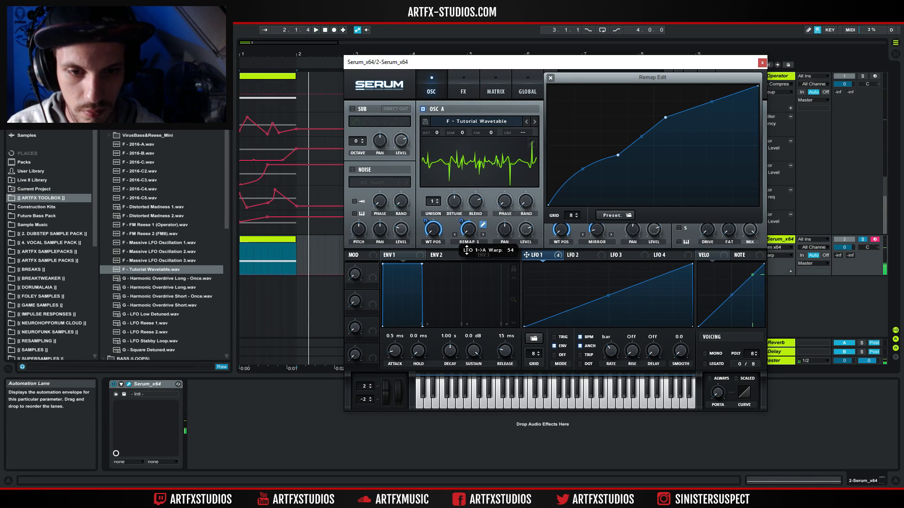
drag(618, 156, 571, 172)
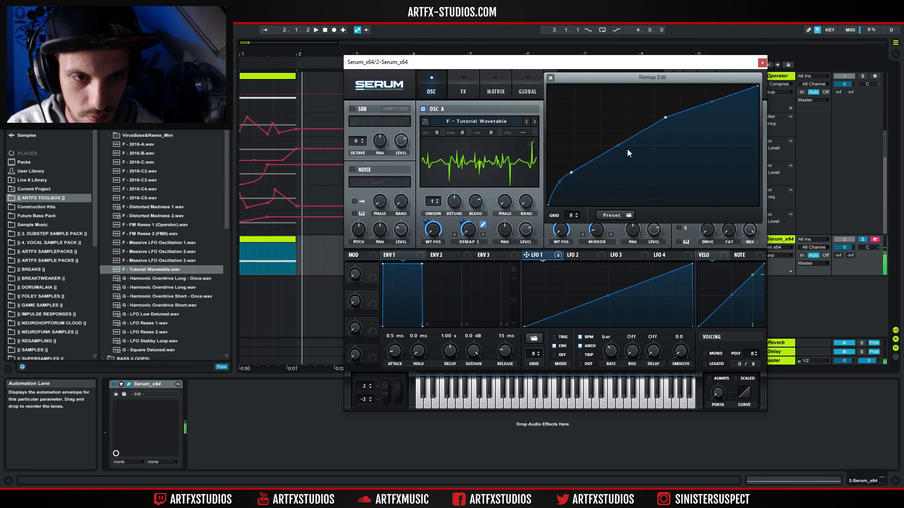
drag(619, 145, 618, 172)
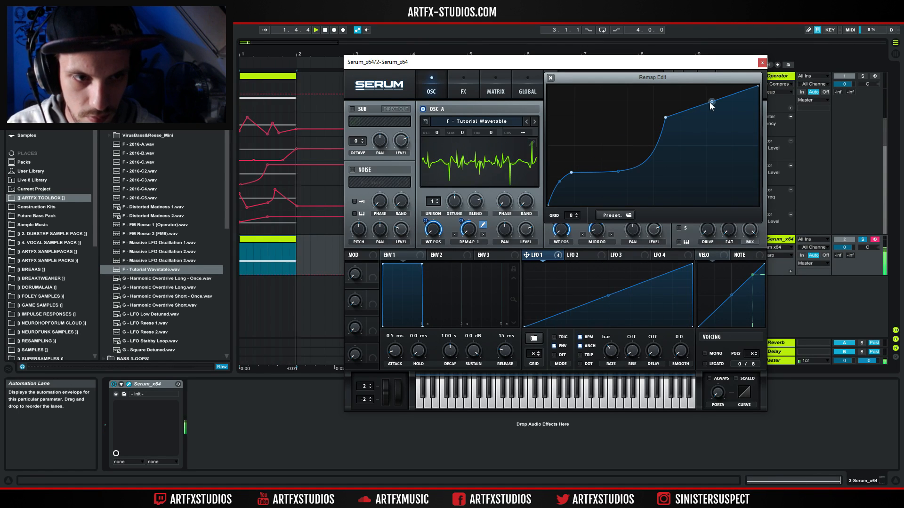
drag(712, 101, 716, 82)
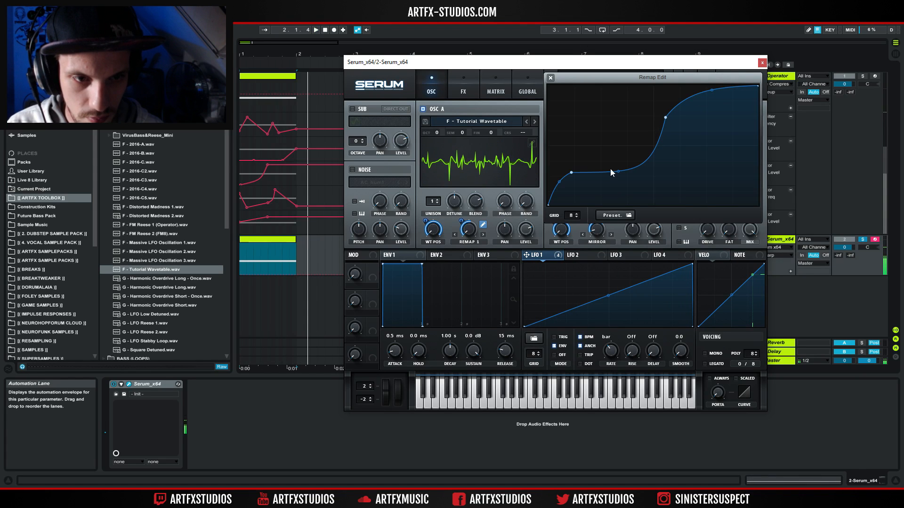
drag(618, 171, 616, 166)
key(space)
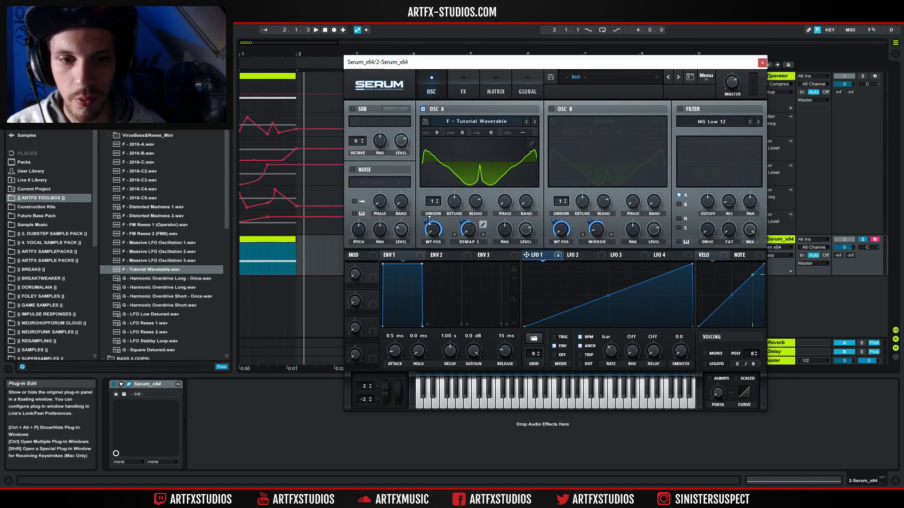
Step: Resample the sound to OSC B and isolate the new table by turning OSC B on and OSC A off
click(704, 77)
click(754, 216)
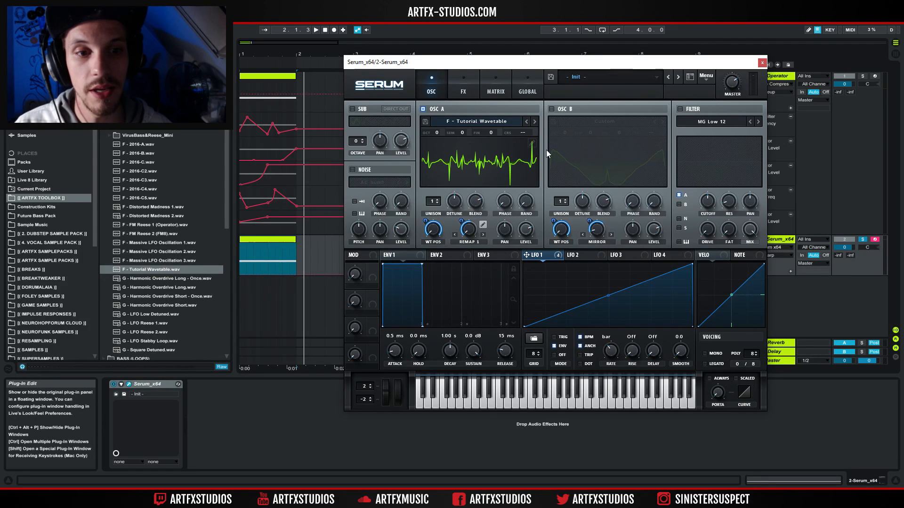
click(551, 109)
click(607, 172)
click(624, 154)
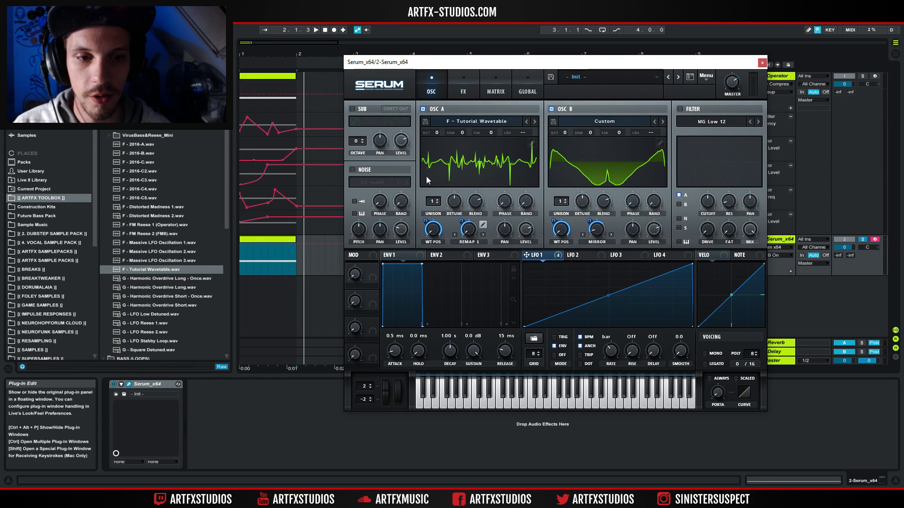
click(423, 108)
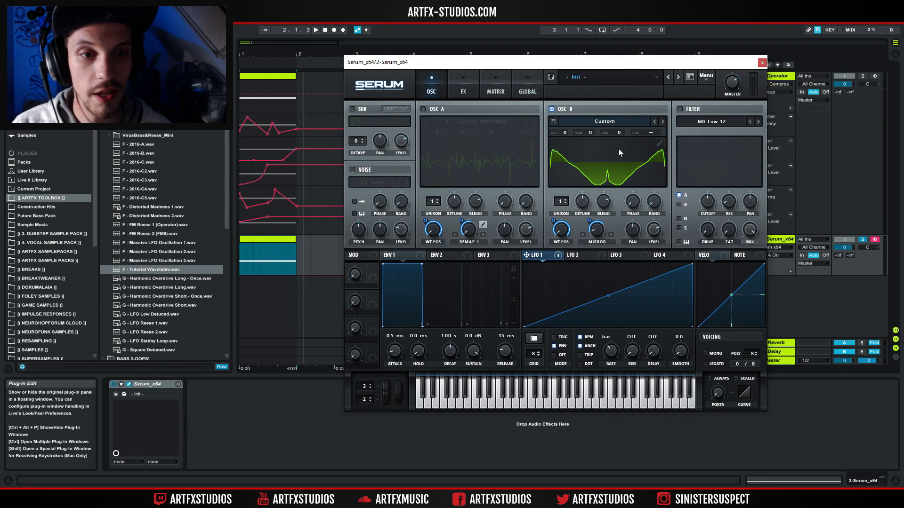
Step: Remove the LFO 1 modulation from OSC B's warp, set its warp mode to Off and play the clip
right_click(600, 227)
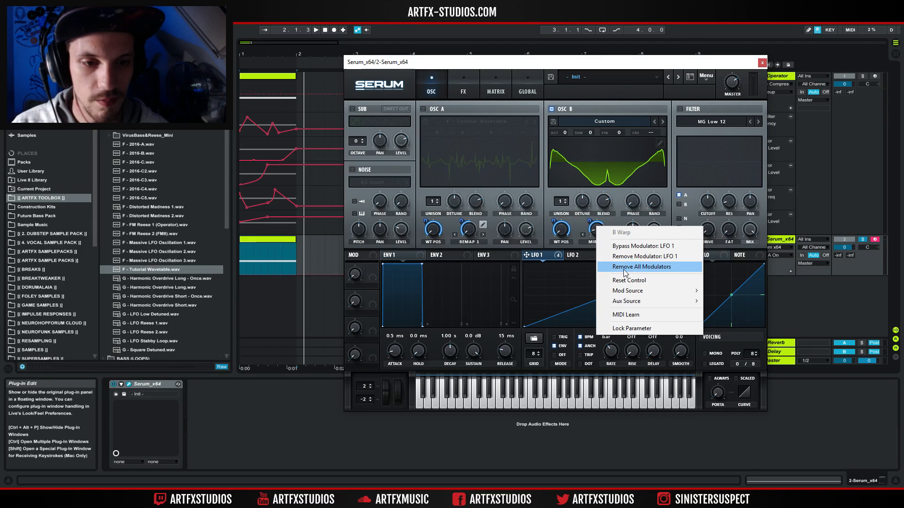
click(618, 262)
click(598, 241)
click(597, 254)
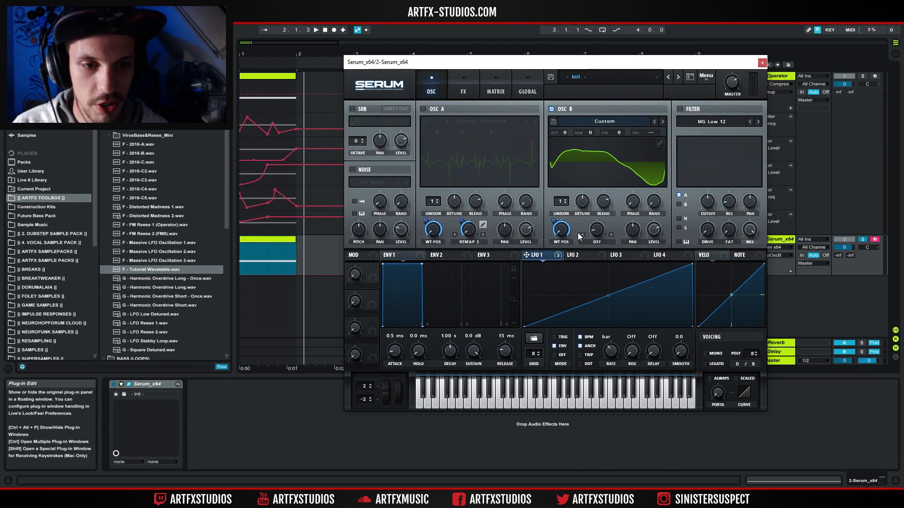
key(space)
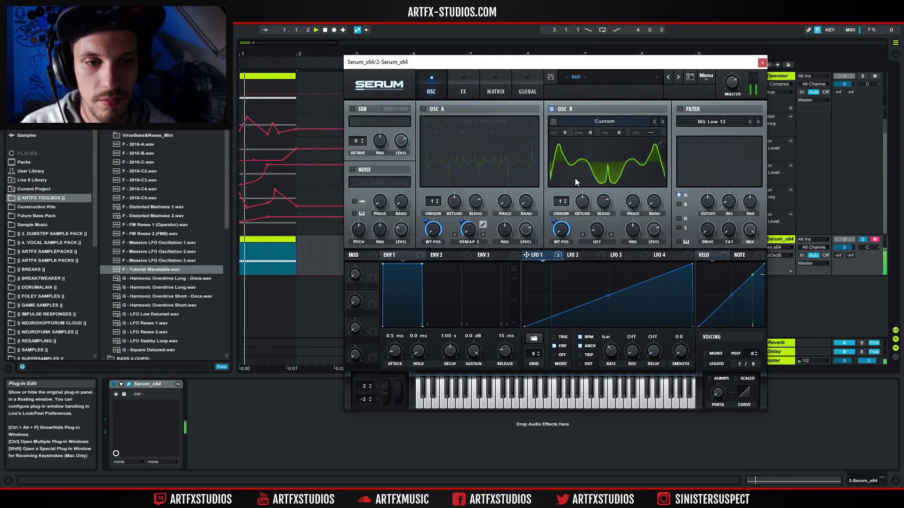
key(space)
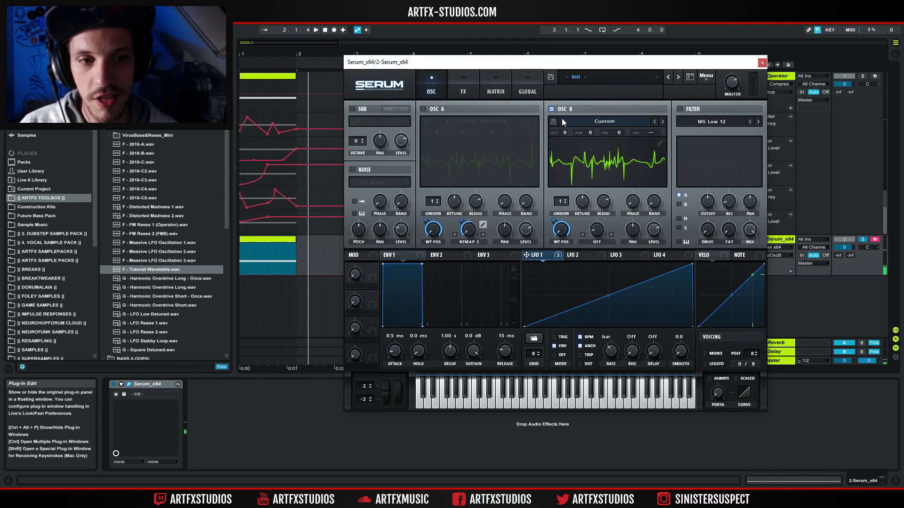
Step: Save OSC B's wavetable as "Serum Resample Fun" in the "ARTFX Neurofunk Revolution - Tables" folder
click(565, 92)
double_click(565, 164)
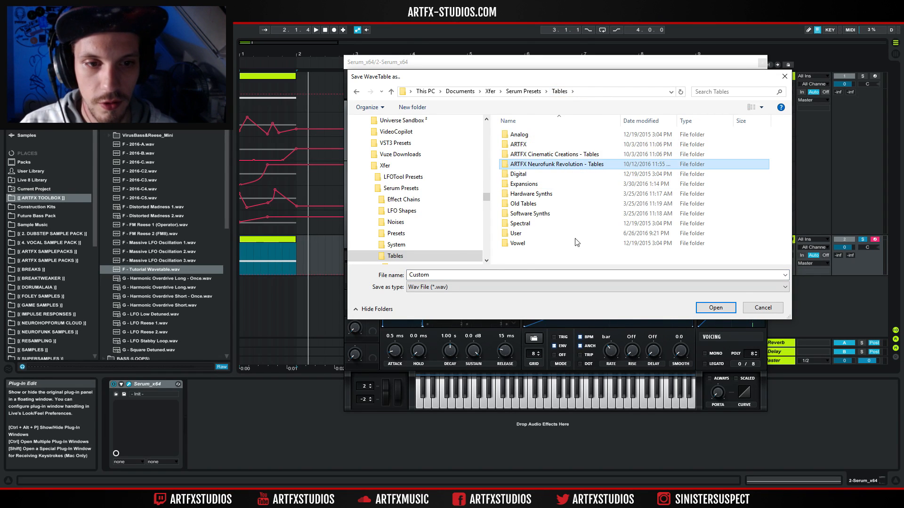
double_click(513, 274)
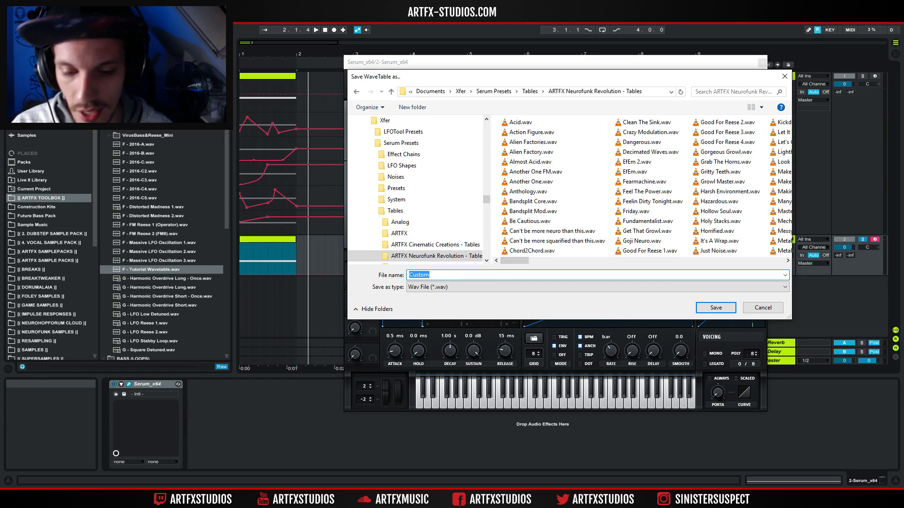
text(Ser)
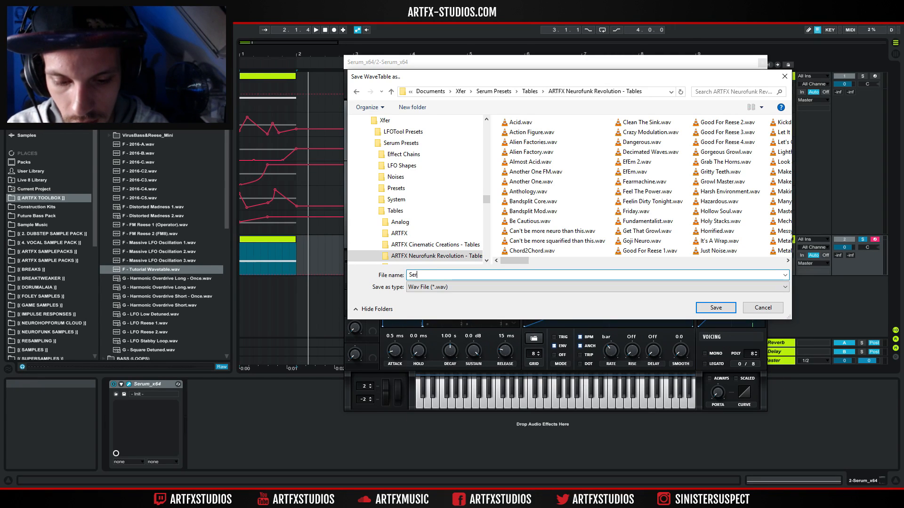
text(um Resamop)
key(BackSpace)
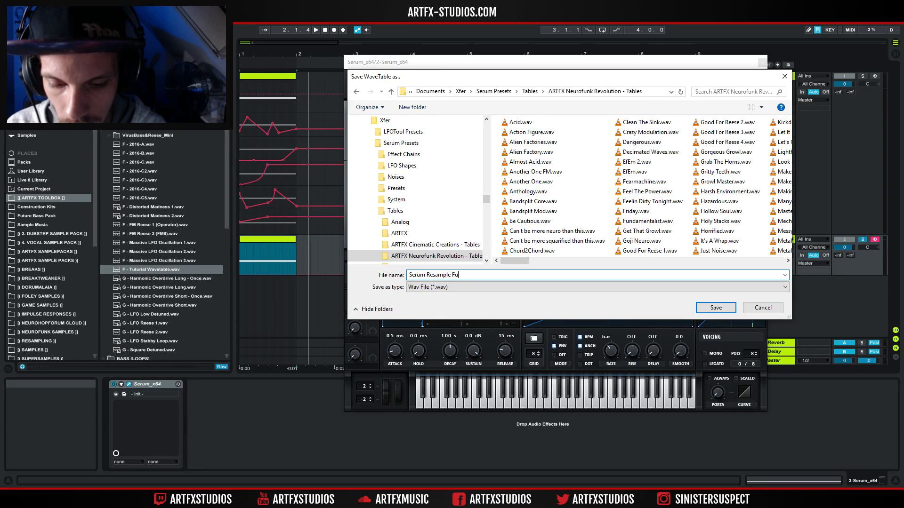
text(le Fun)
key(Return)
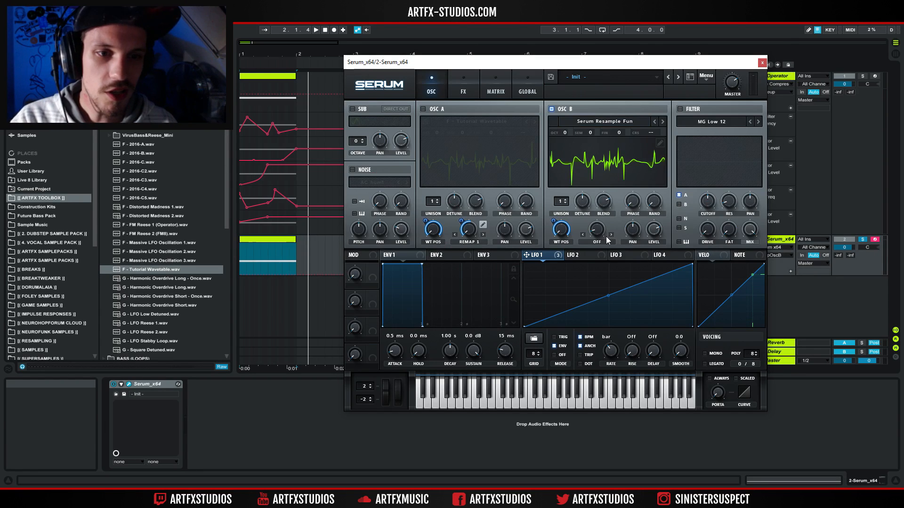